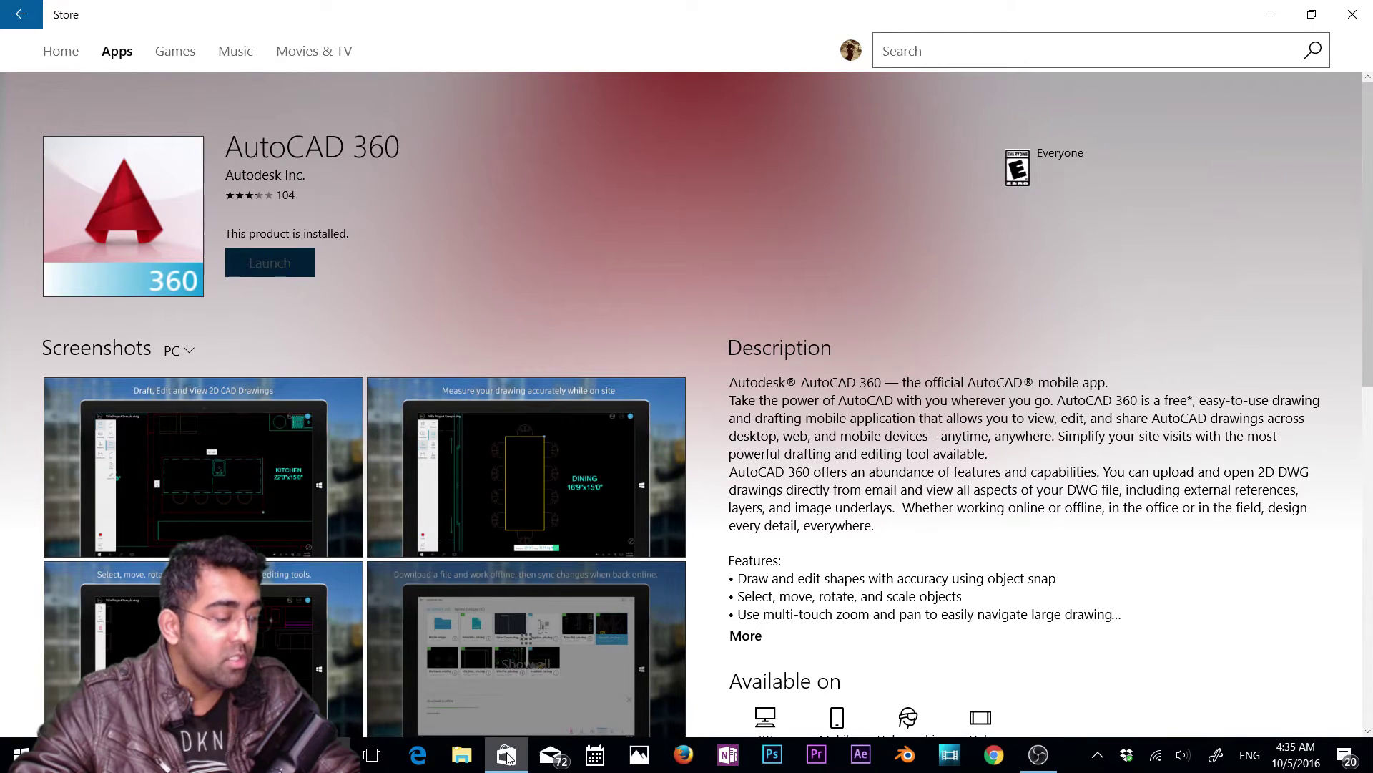
# Step: Focus the Microsoft Store search field, then leave it without searching
pyautogui.moveTo(508, 757)
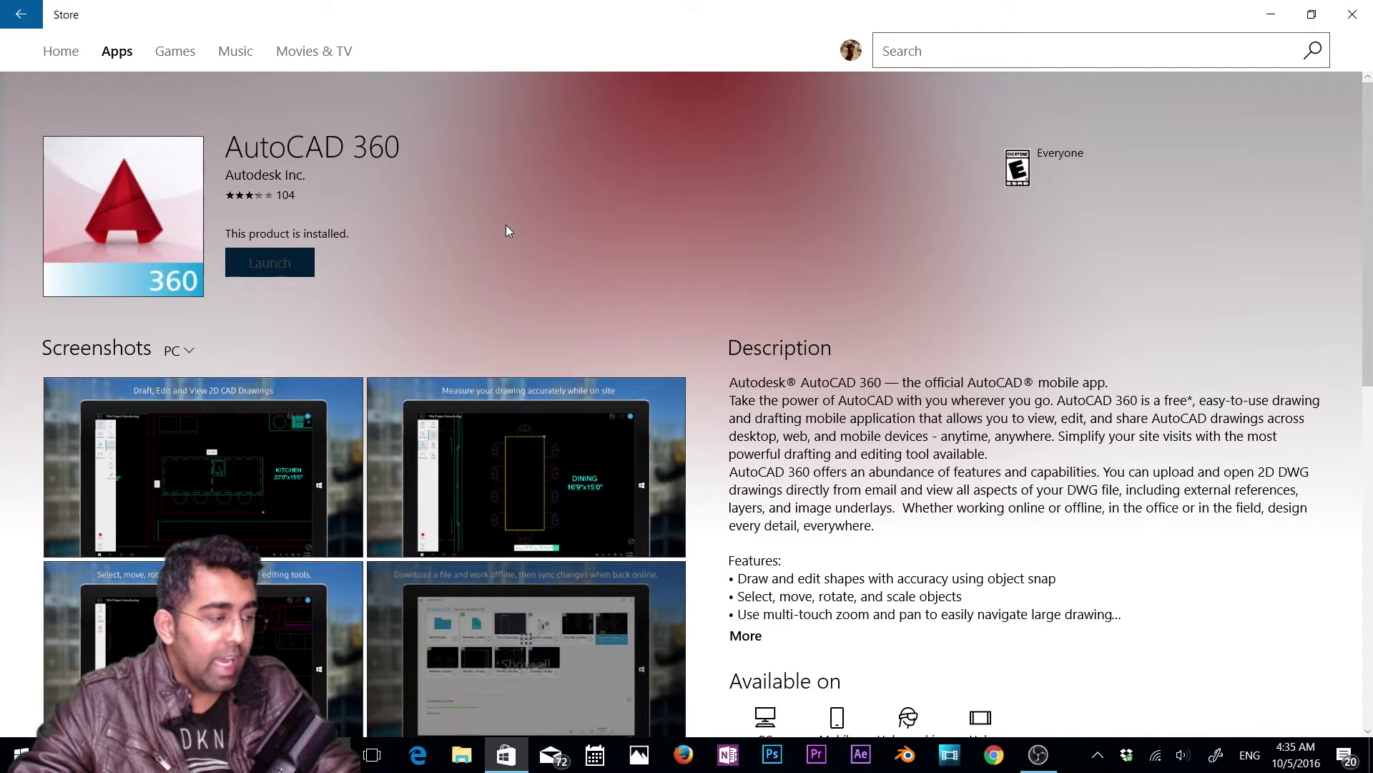
pyautogui.click(938, 51)
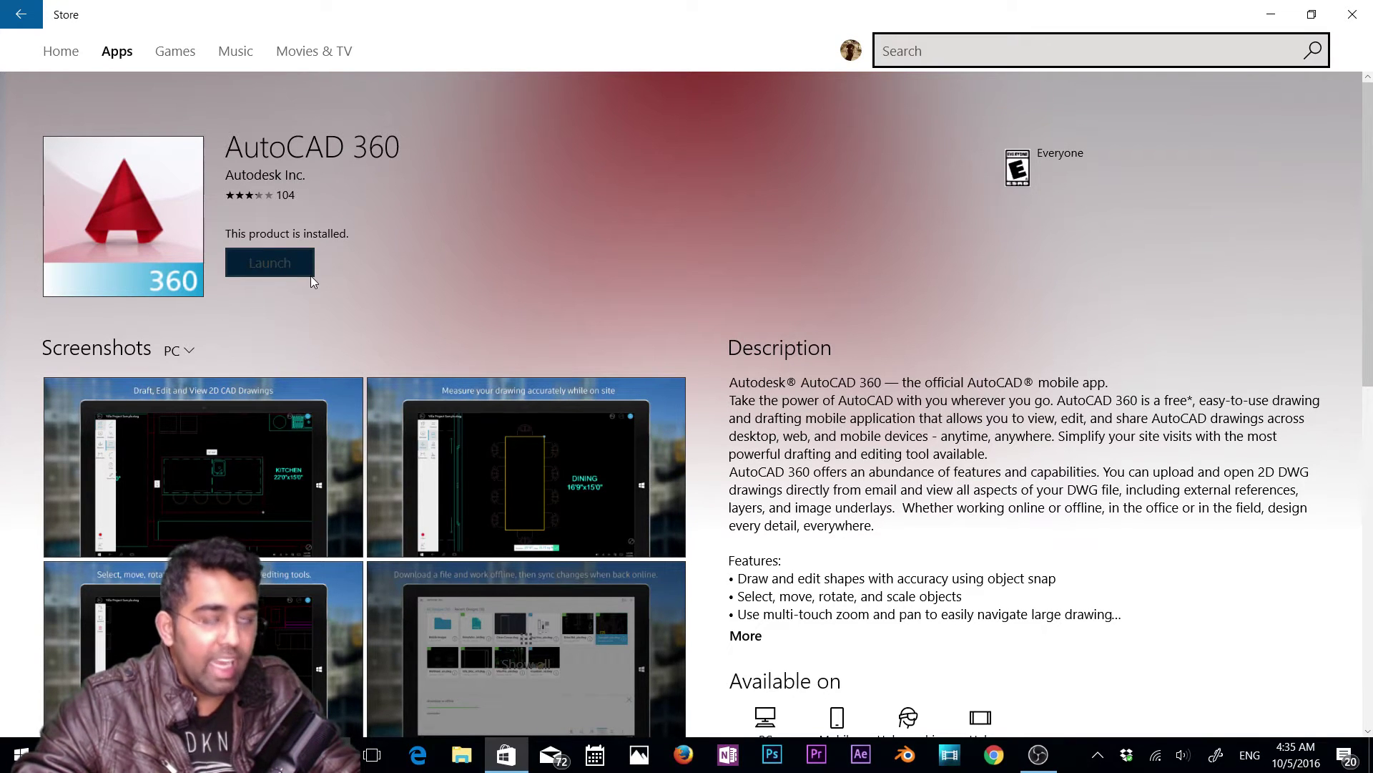
pyautogui.click(554, 255)
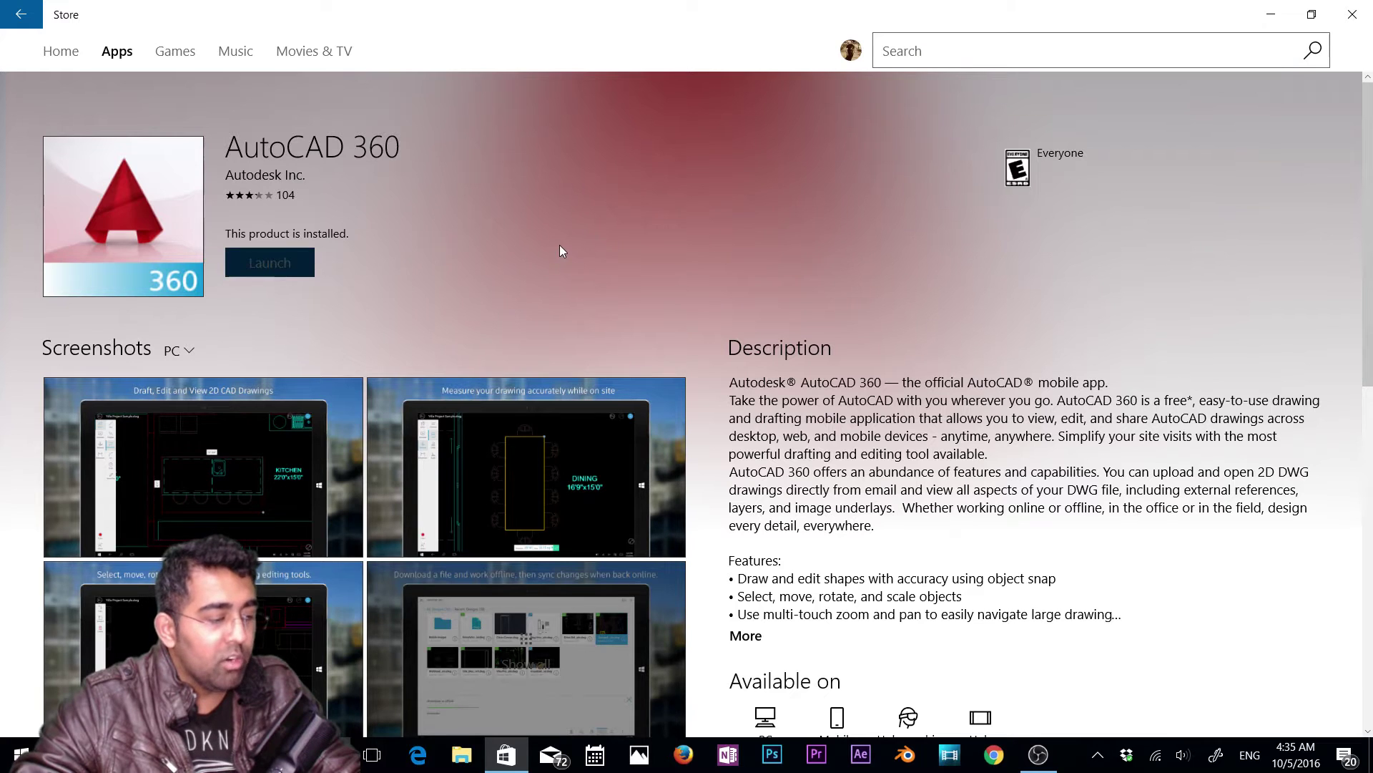
# Step: Launch AutoCAD 360, then open and close its navigation pane
pyautogui.click(293, 271)
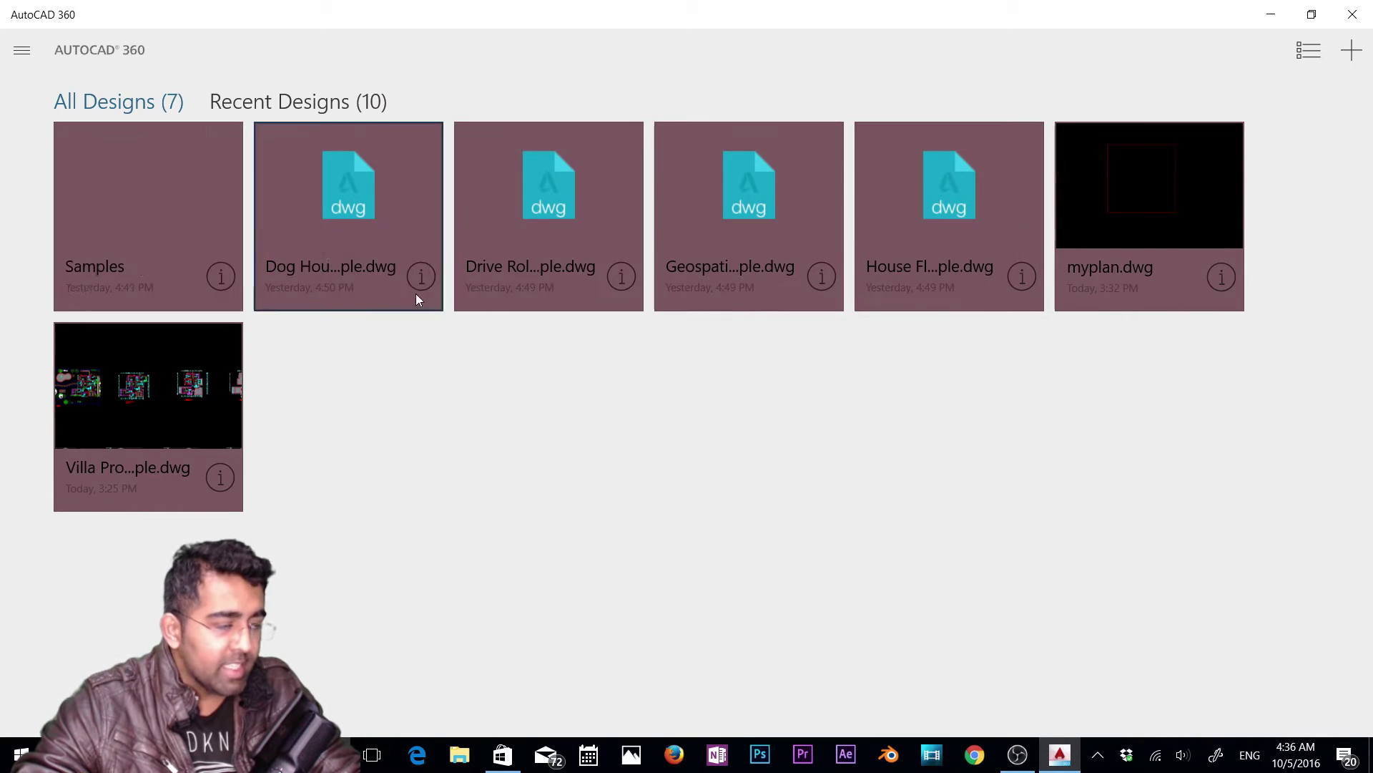
pyautogui.click(21, 54)
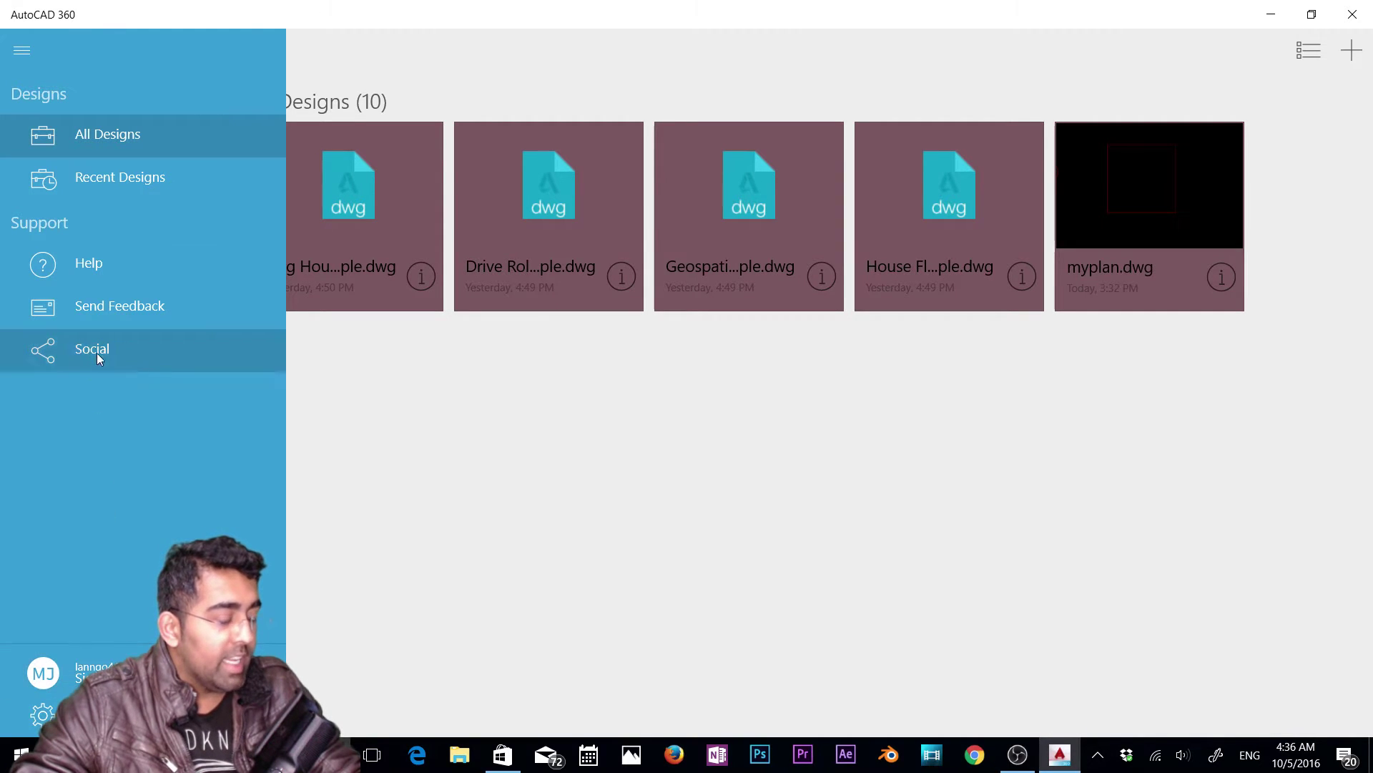
pyautogui.click(636, 588)
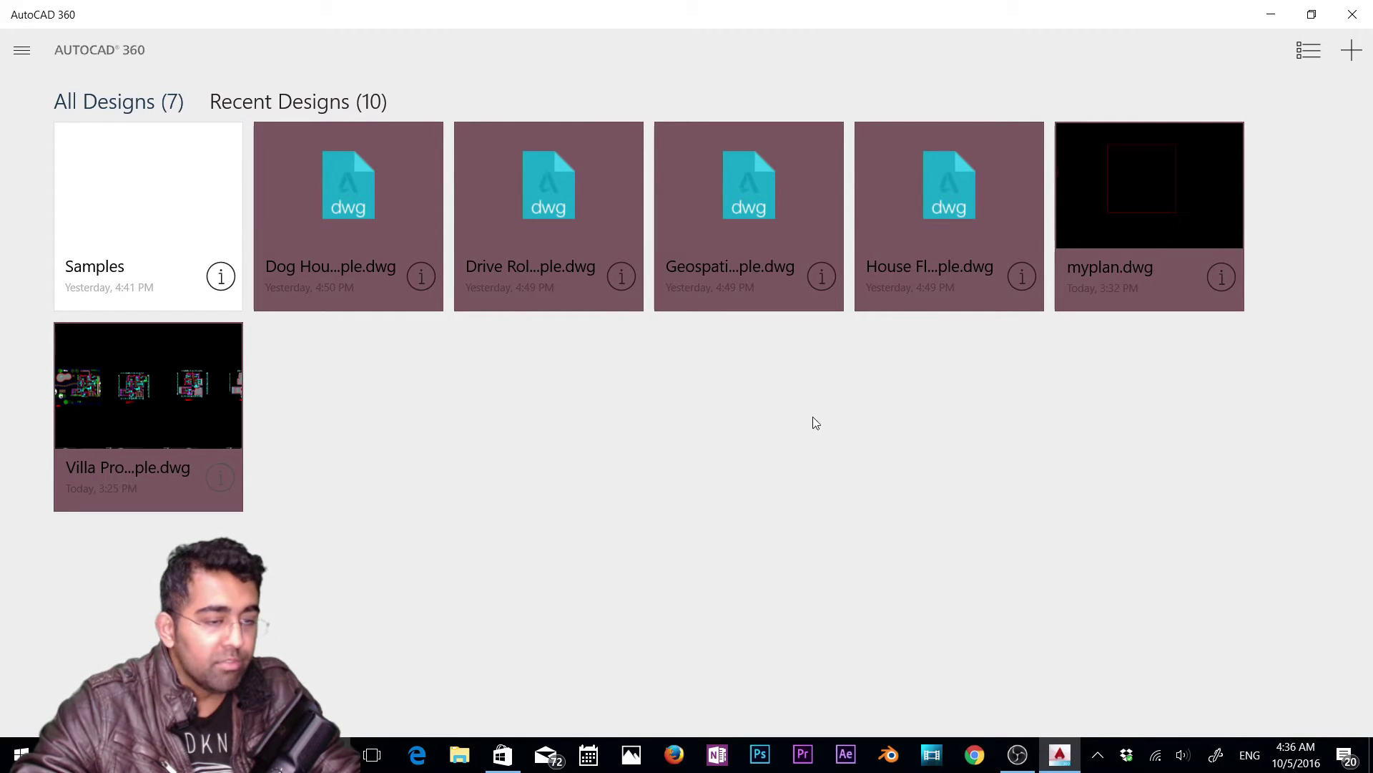
# Step: Add a new drawing with the file name 'plan' and confirm it
pyautogui.click(1349, 52)
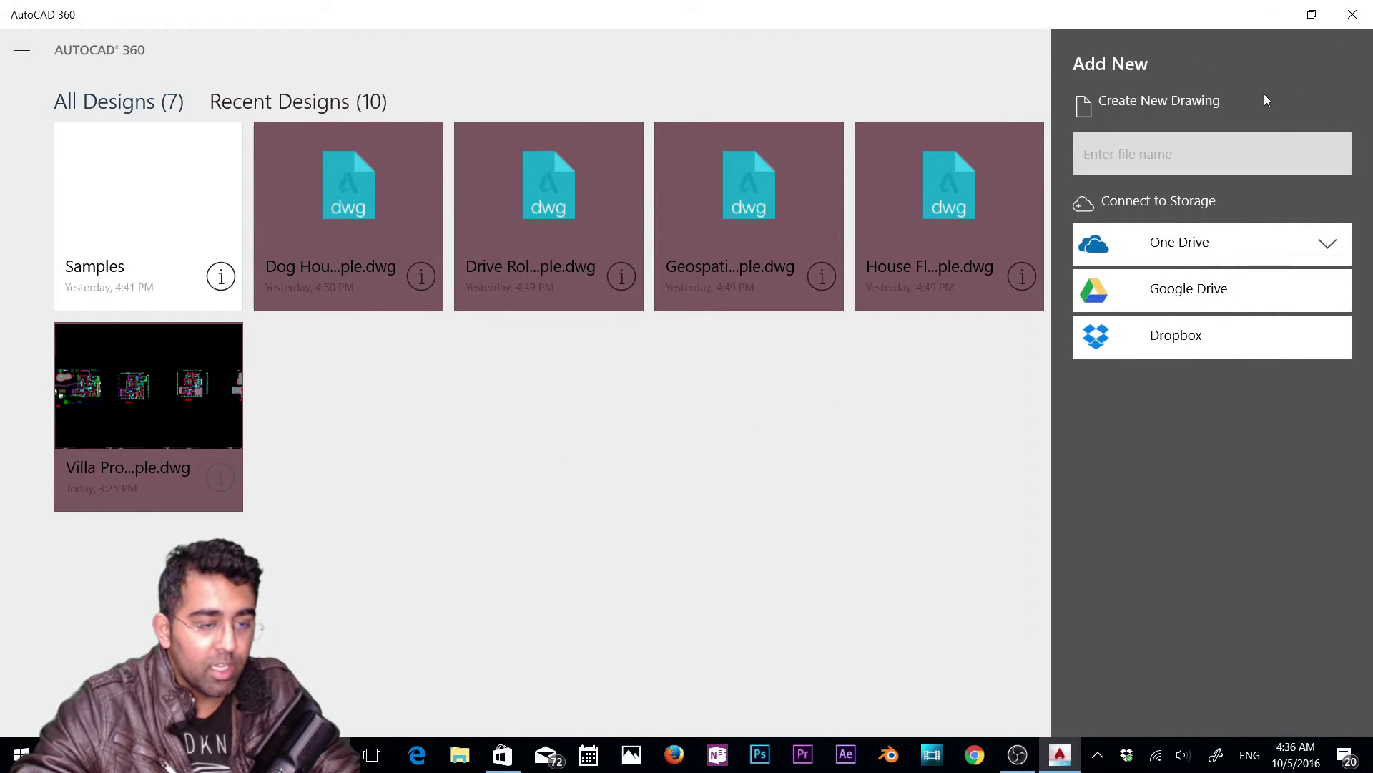
pyautogui.click(1191, 150)
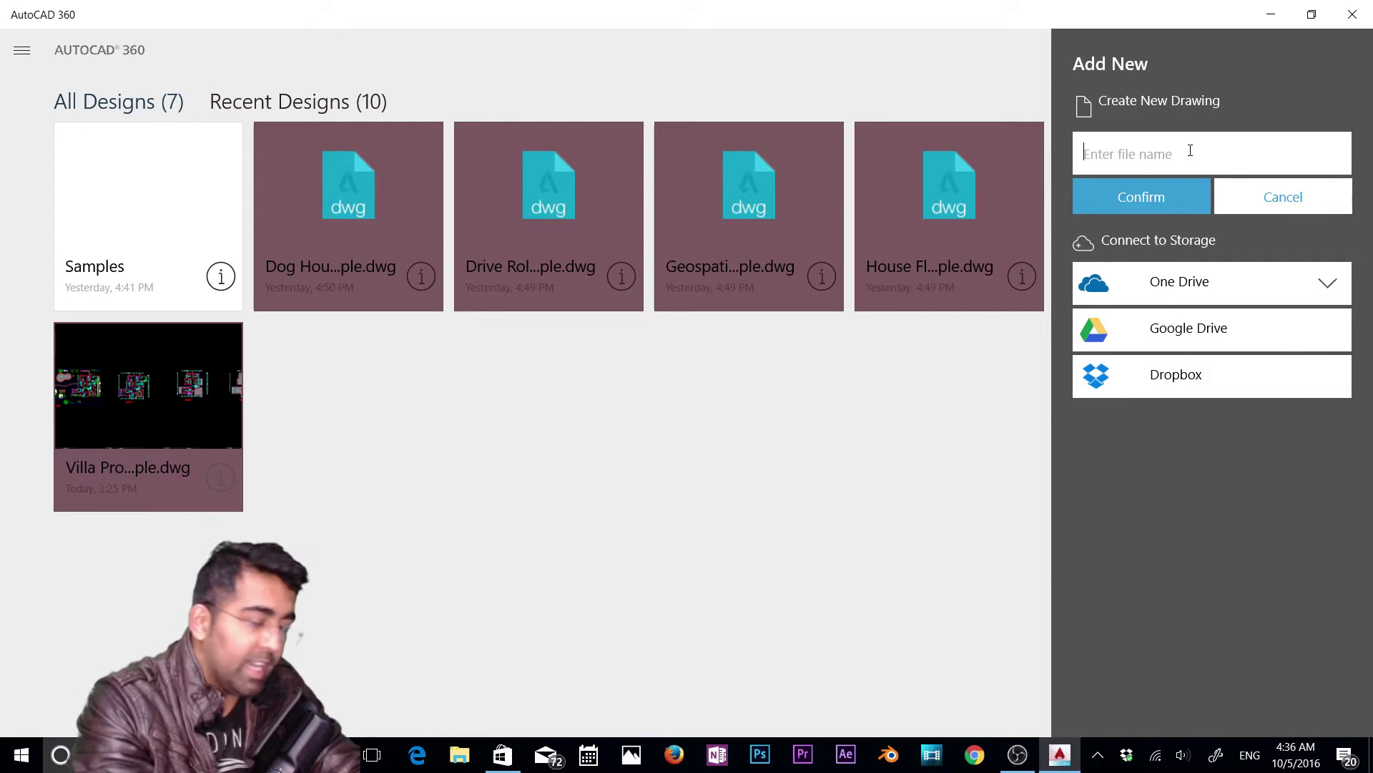
pyautogui.write('plan')
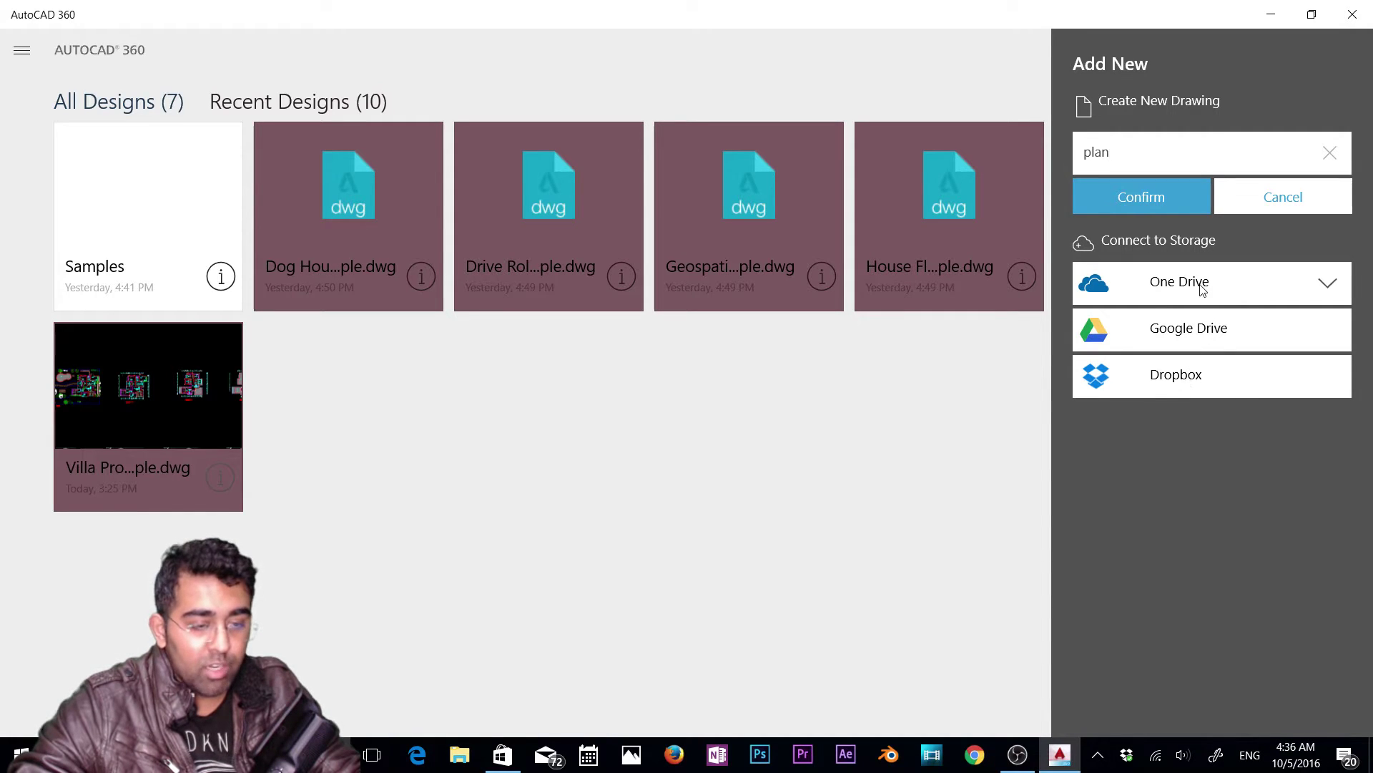
pyautogui.click(1145, 196)
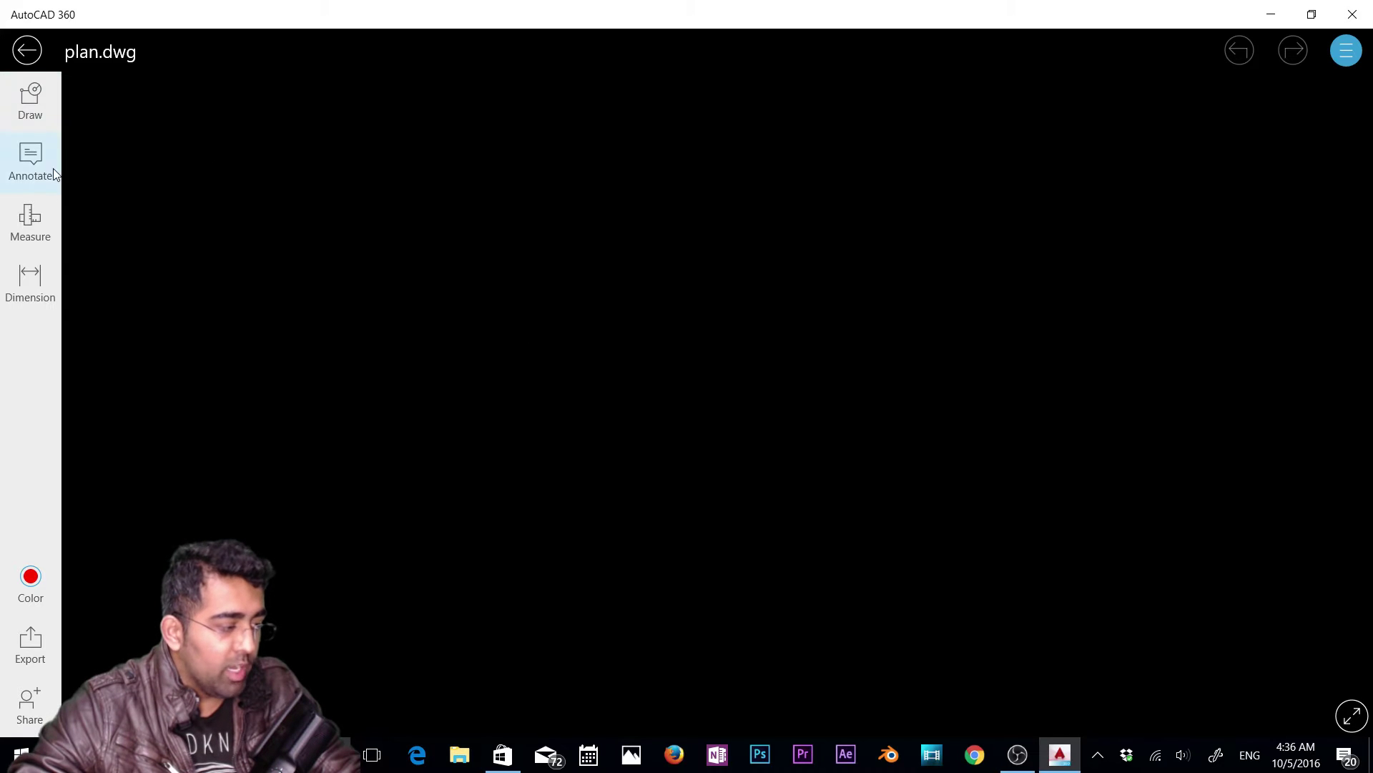
# Step: Preview the colour choices and sharing options, then cancel back to the drawing
pyautogui.click(29, 594)
pyautogui.click(32, 661)
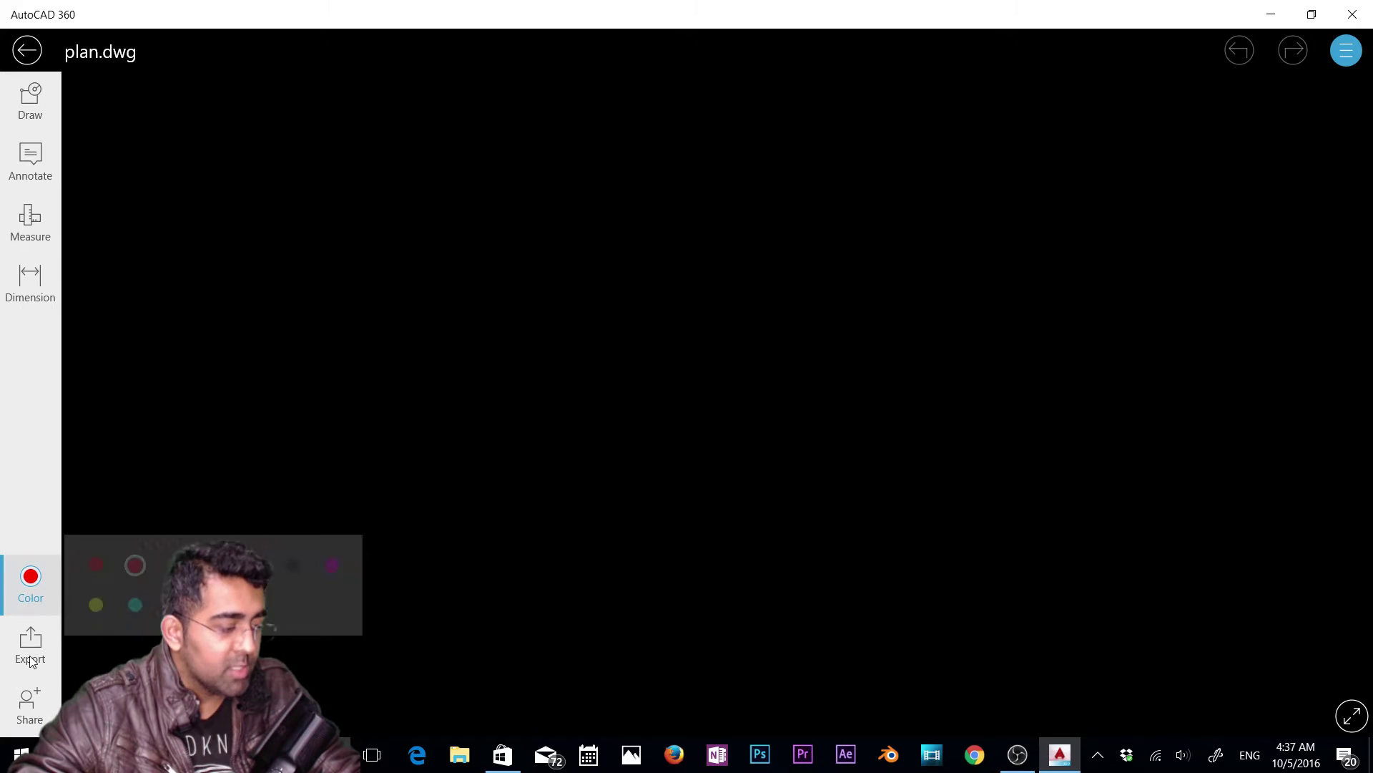
pyautogui.click(32, 703)
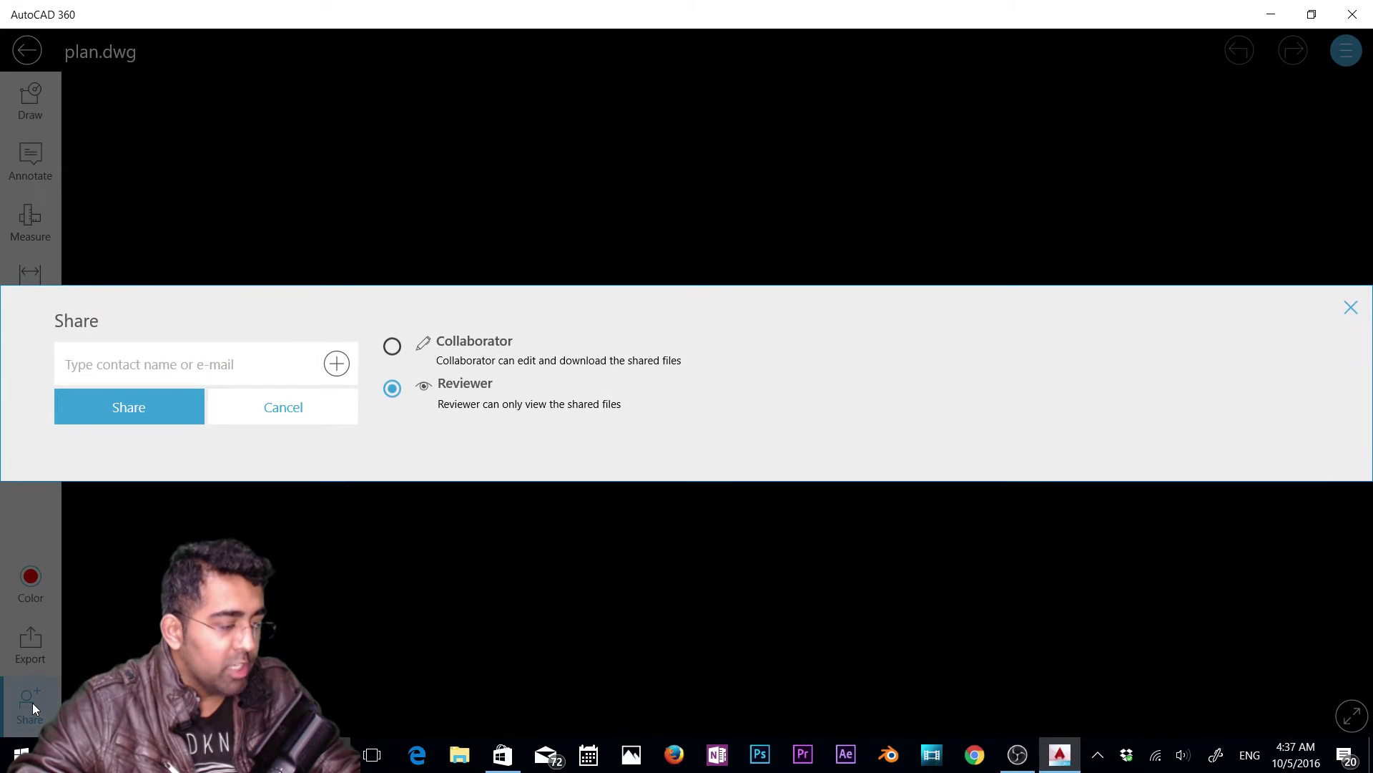
pyautogui.click(279, 409)
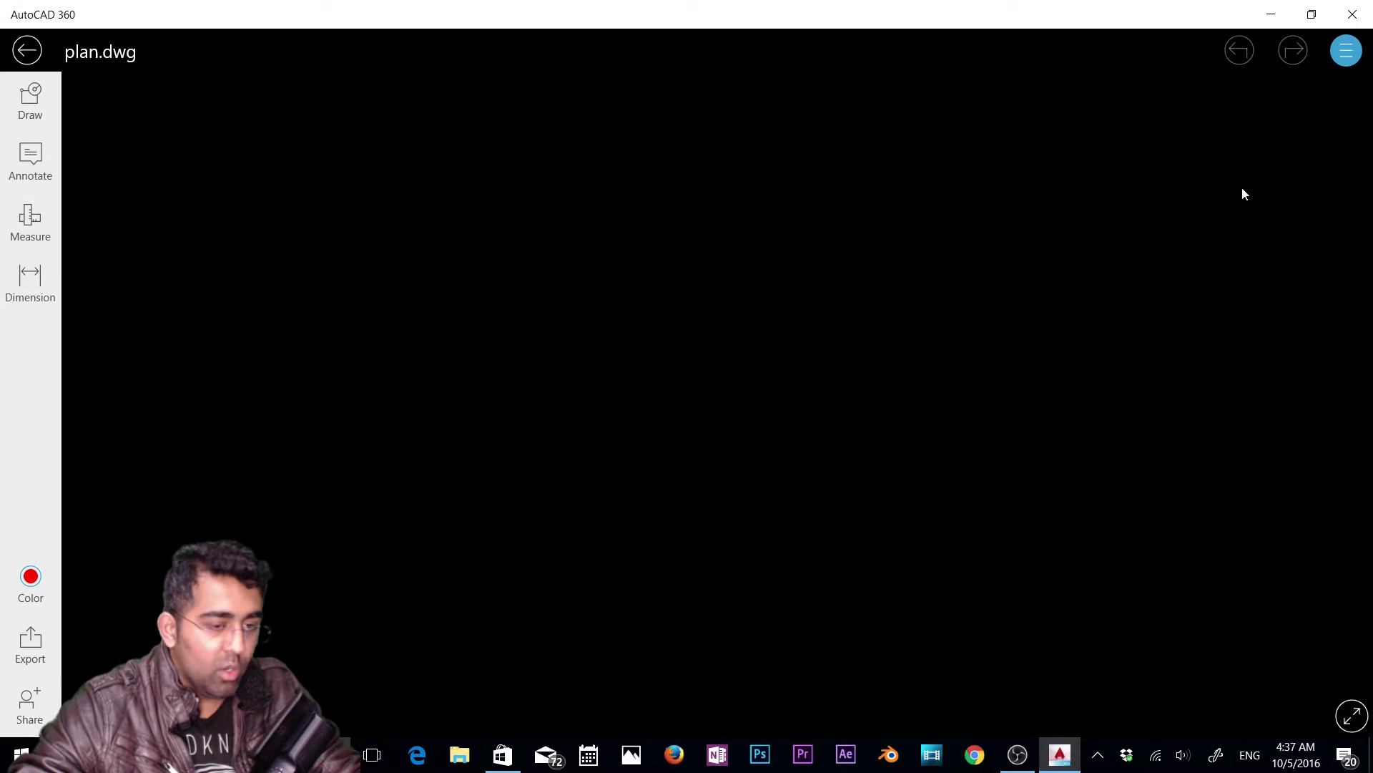
# Step: Browse the Blocks, View, Properties and Settings tabs, return to Layers, and show Draw tools
pyautogui.click(1346, 51)
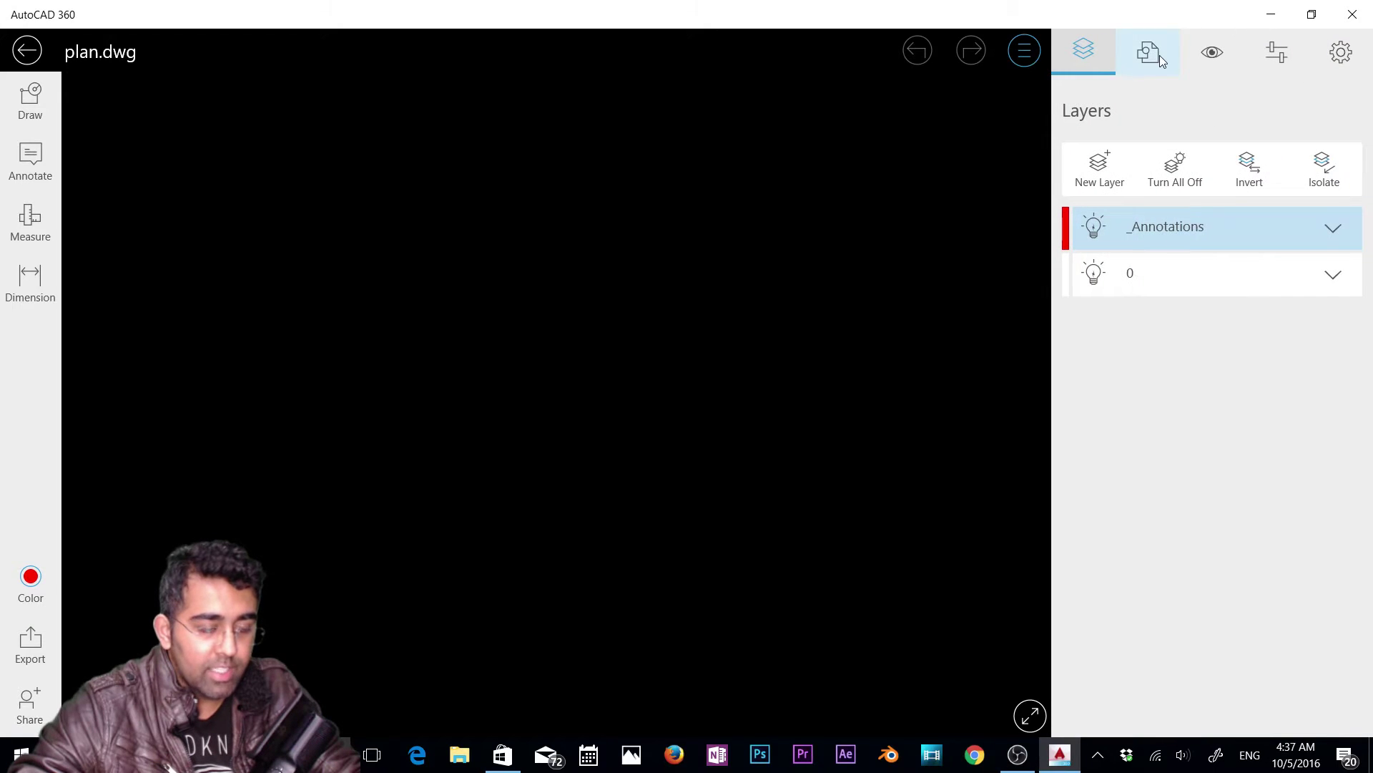
pyautogui.click(1161, 54)
pyautogui.click(1213, 55)
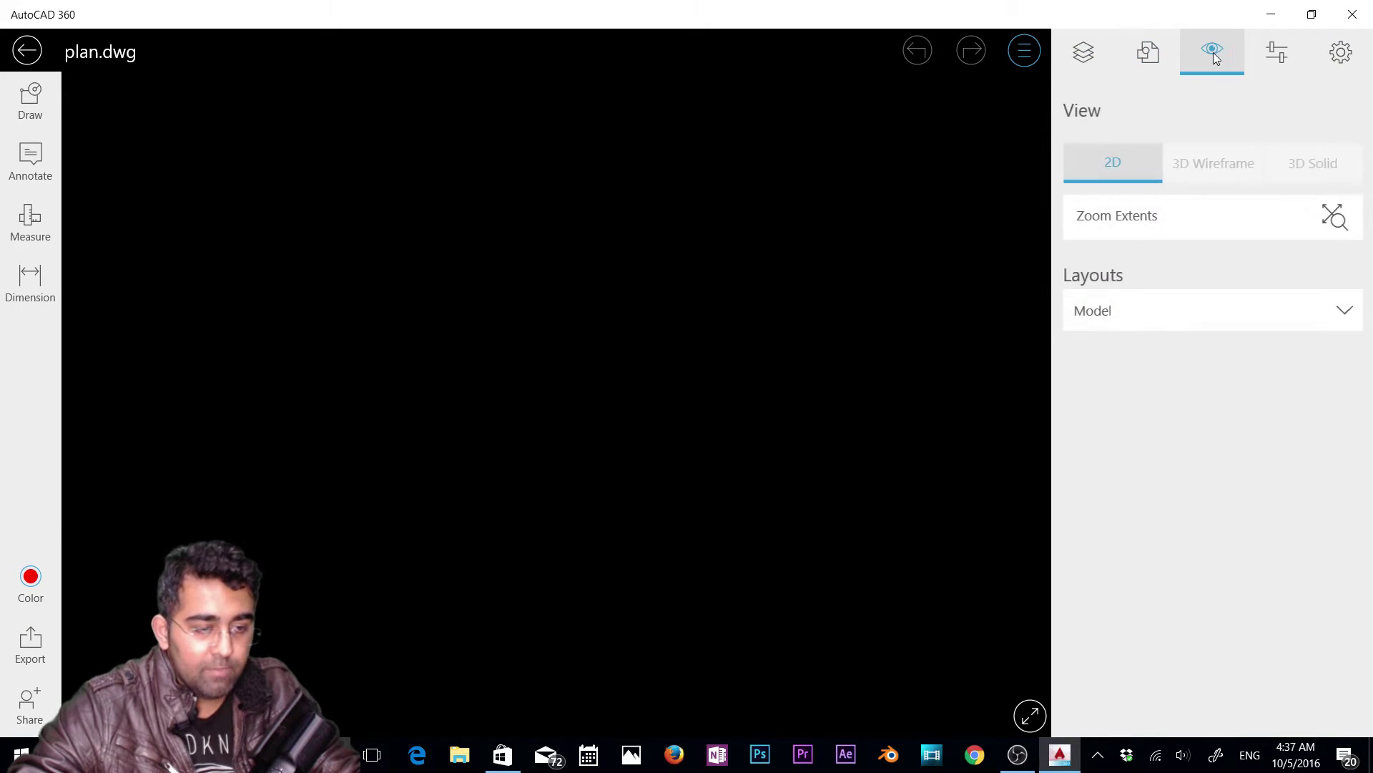
pyautogui.click(1269, 57)
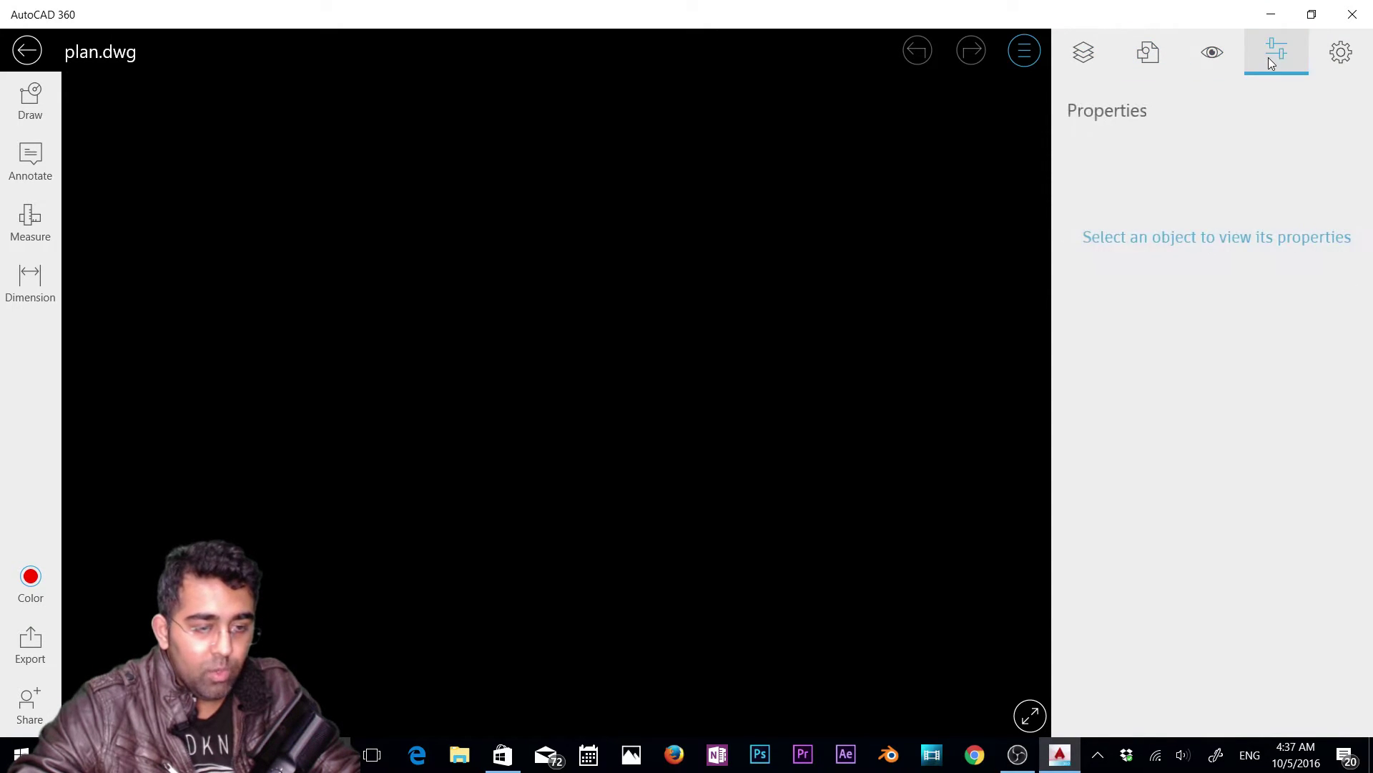
pyautogui.click(1339, 55)
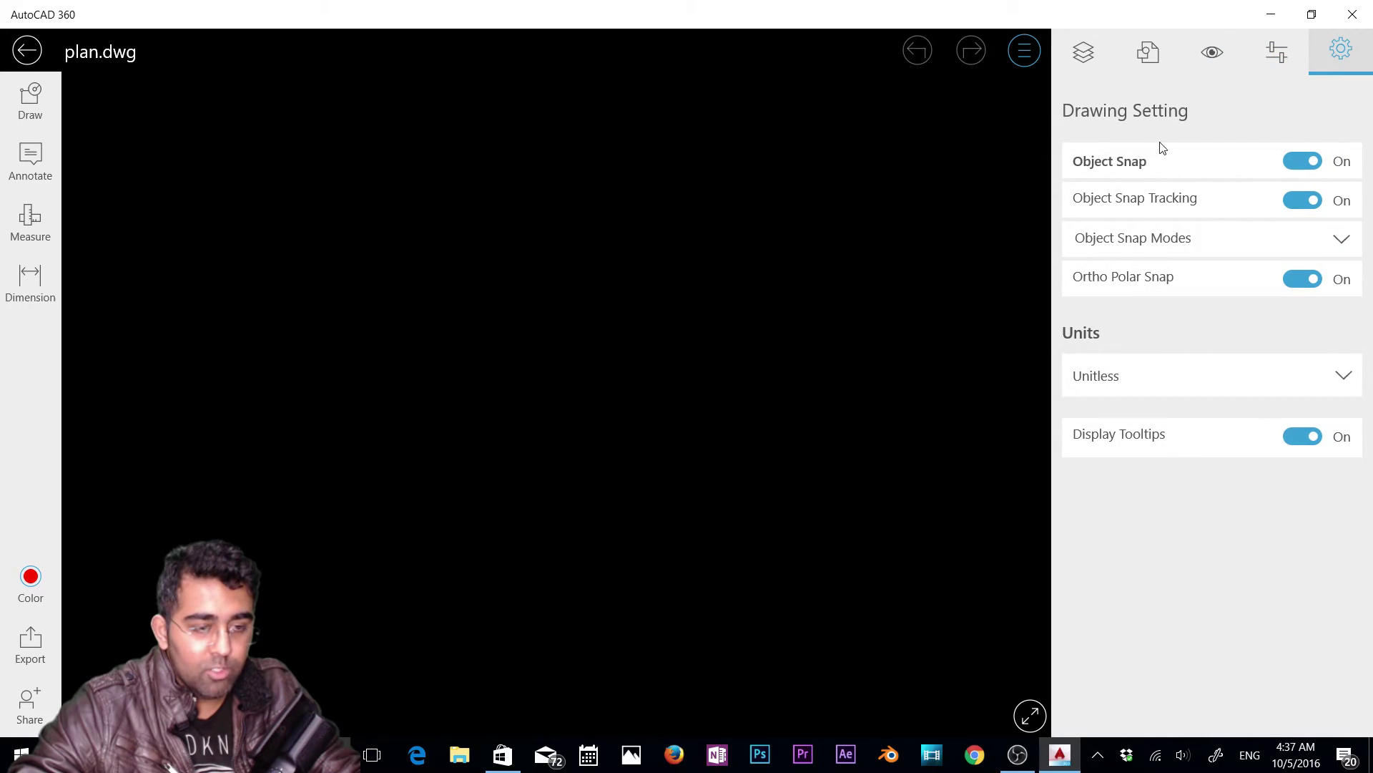
pyautogui.click(1087, 51)
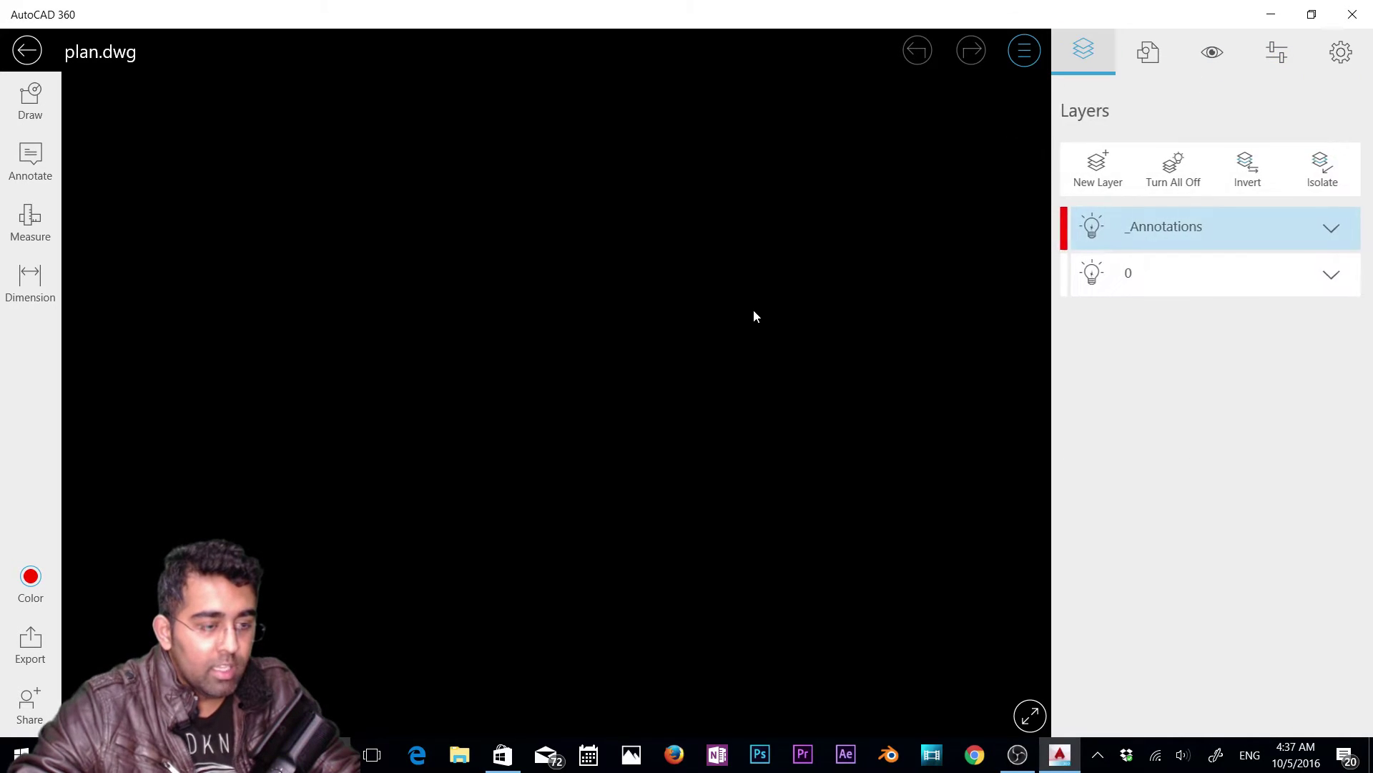
pyautogui.click(32, 98)
# Step: Choose the Line tool and close the layer side panel
pyautogui.click(92, 104)
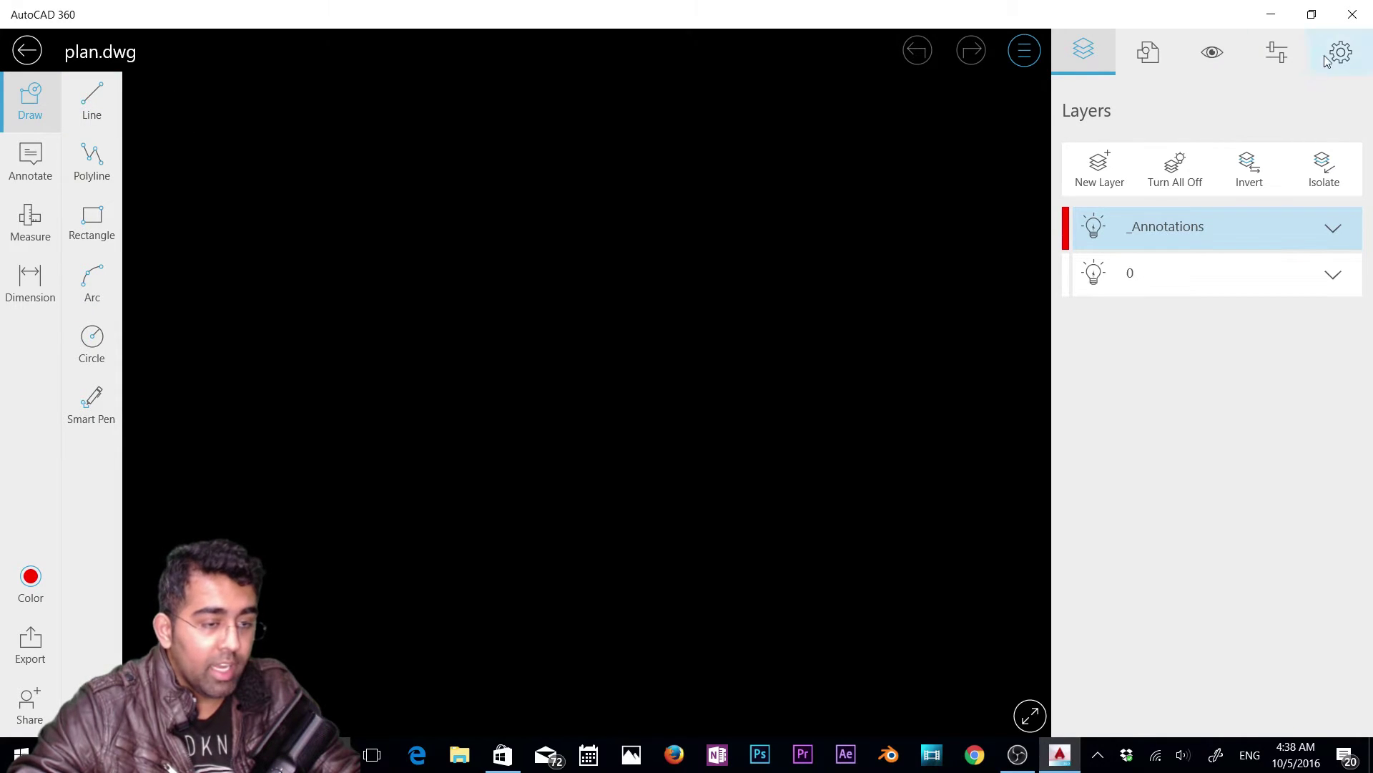
pyautogui.click(1025, 51)
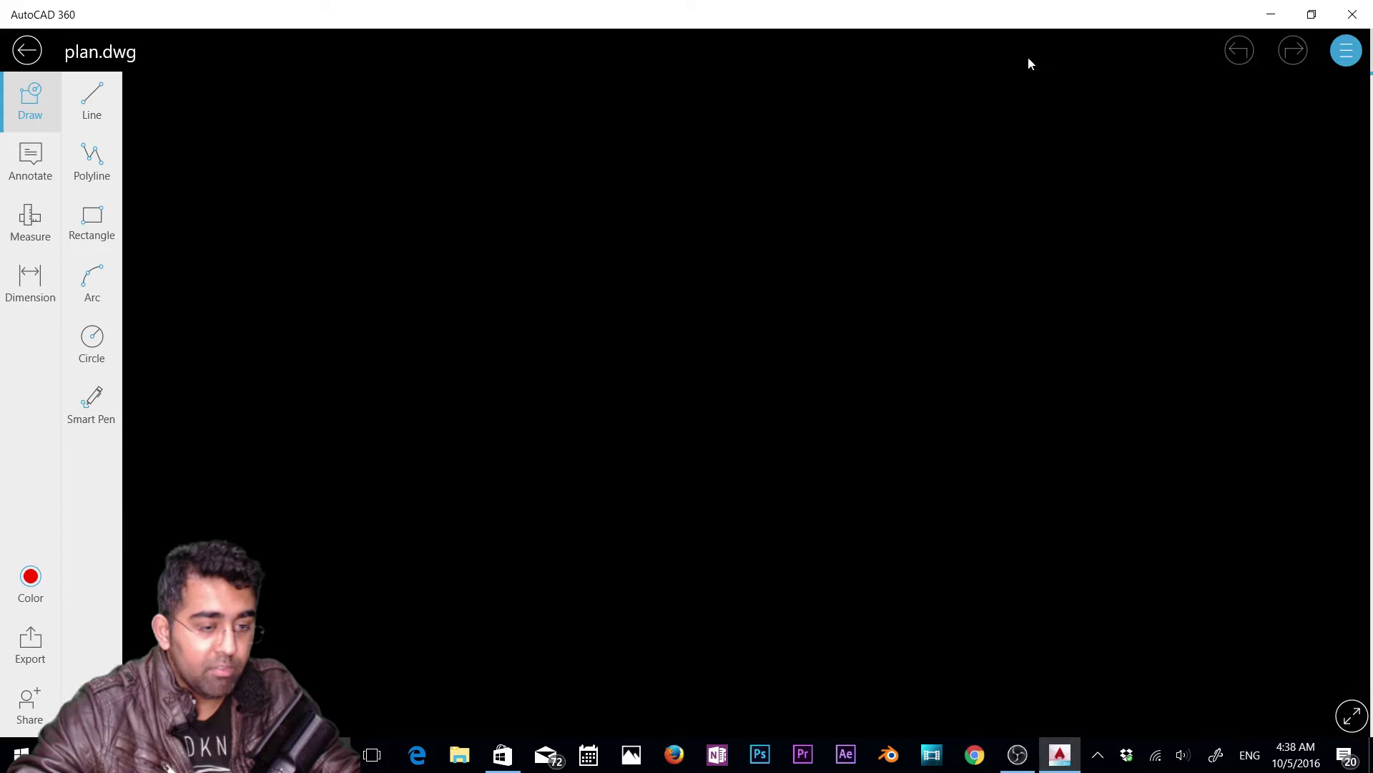
pyautogui.click(87, 109)
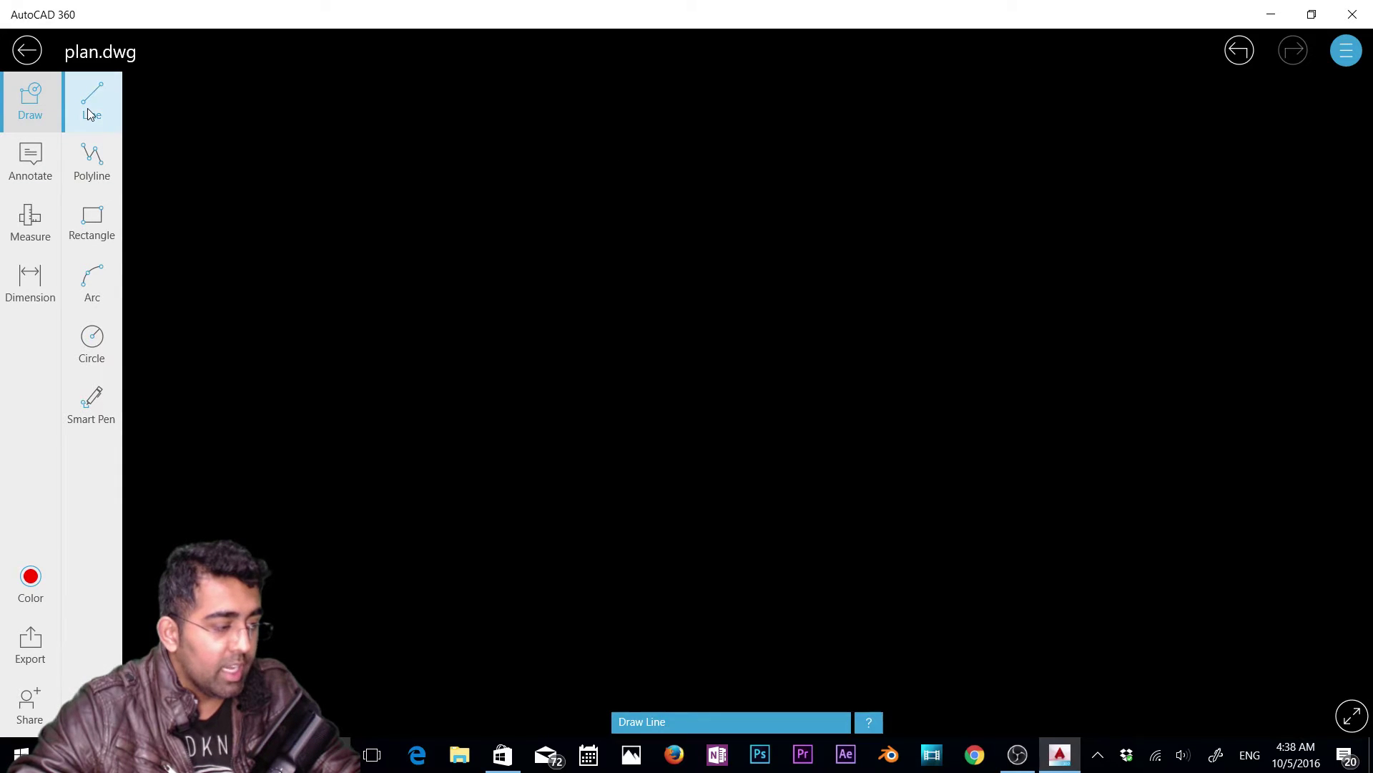
pyautogui.click(515, 476)
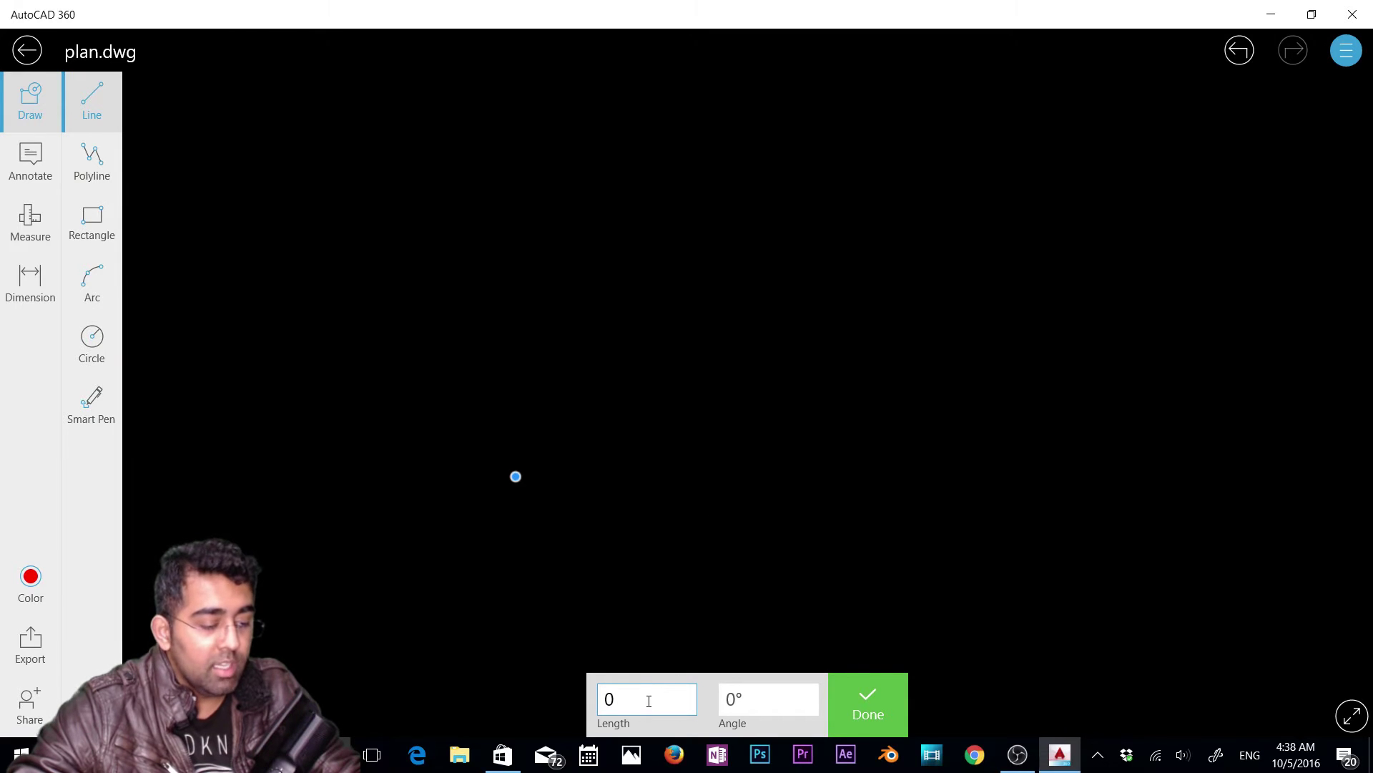
pyautogui.click(733, 698)
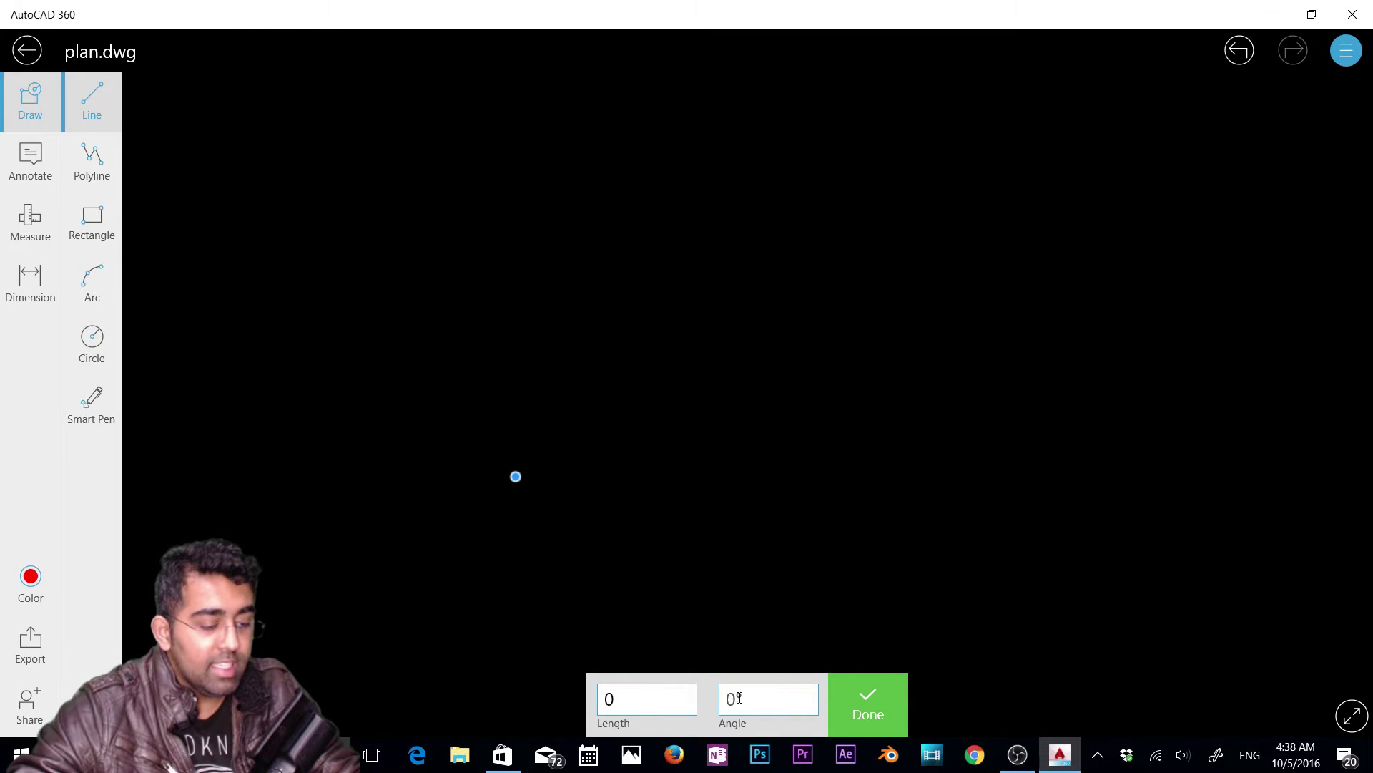
pyautogui.click(641, 699)
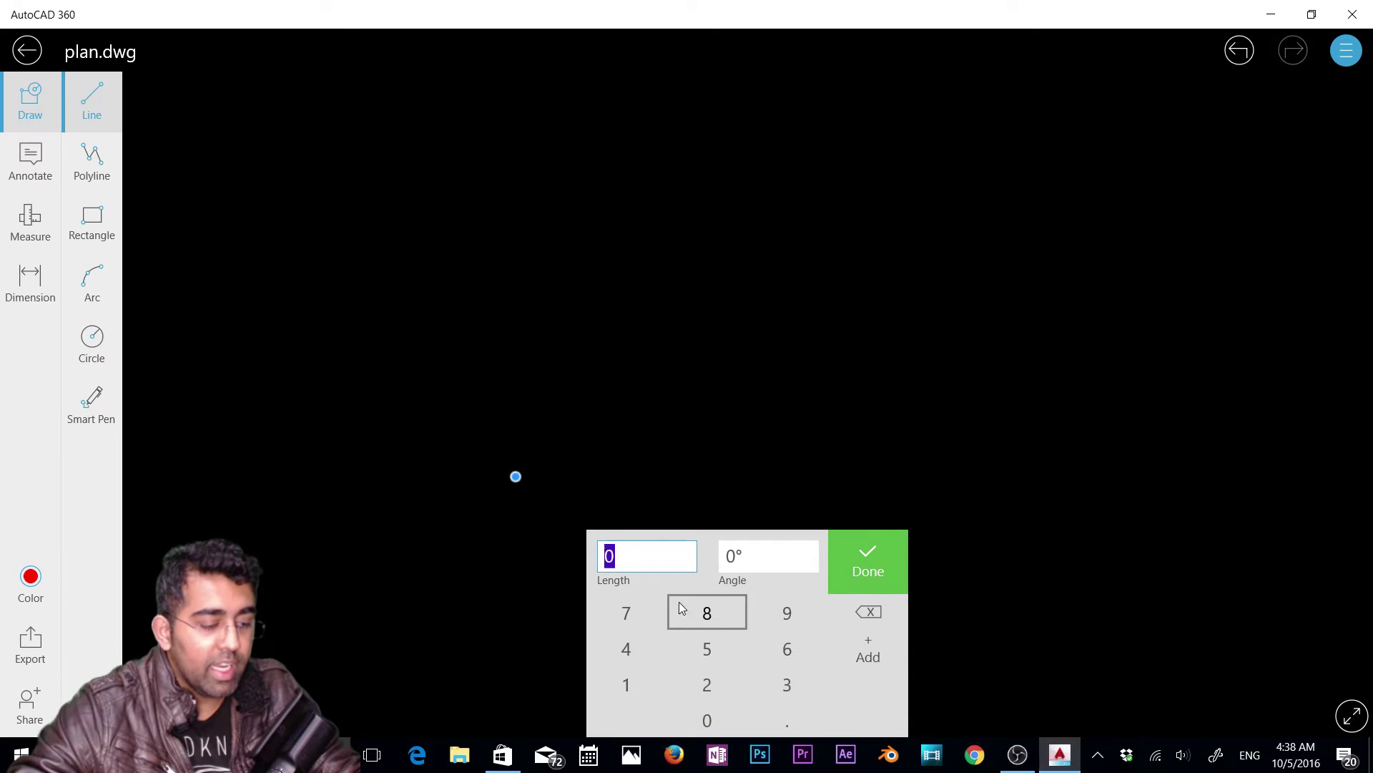
pyautogui.write('10')
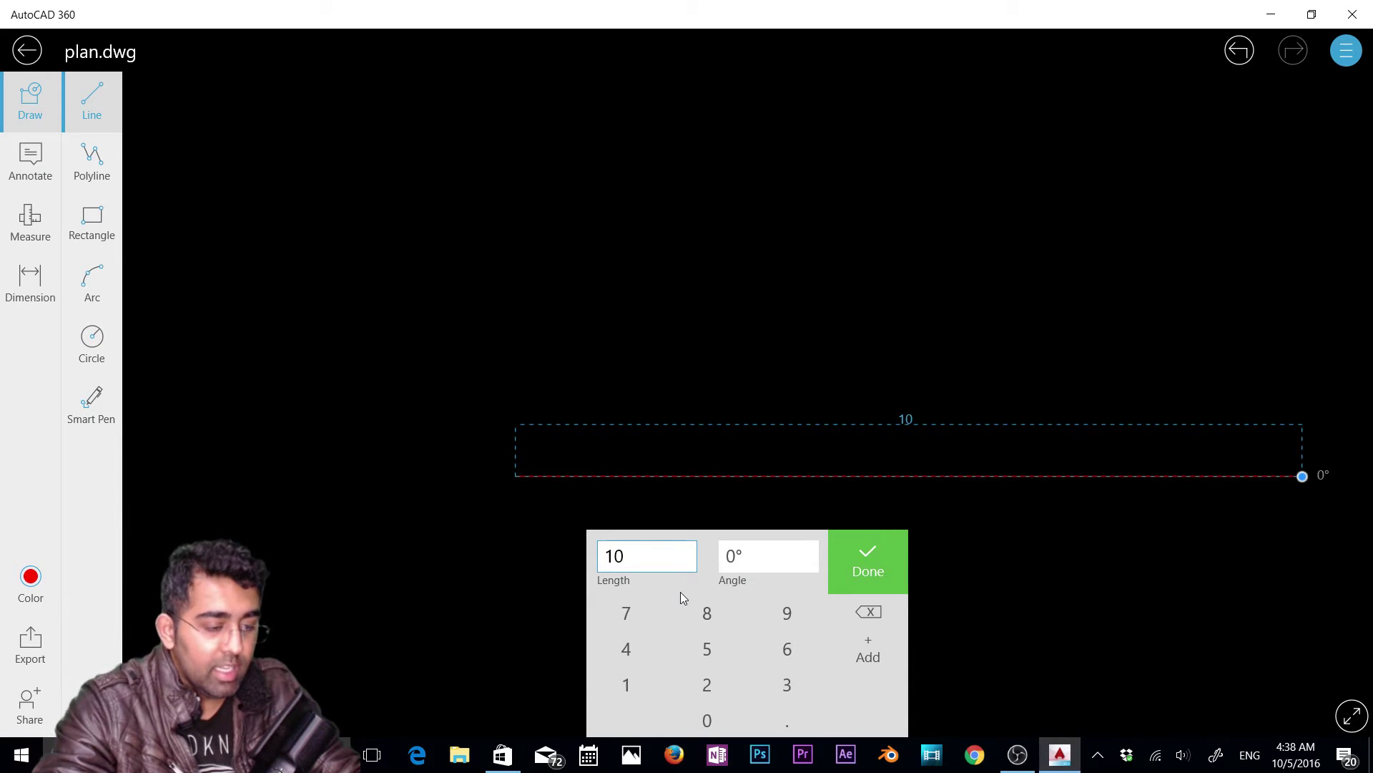
pyautogui.click(763, 549)
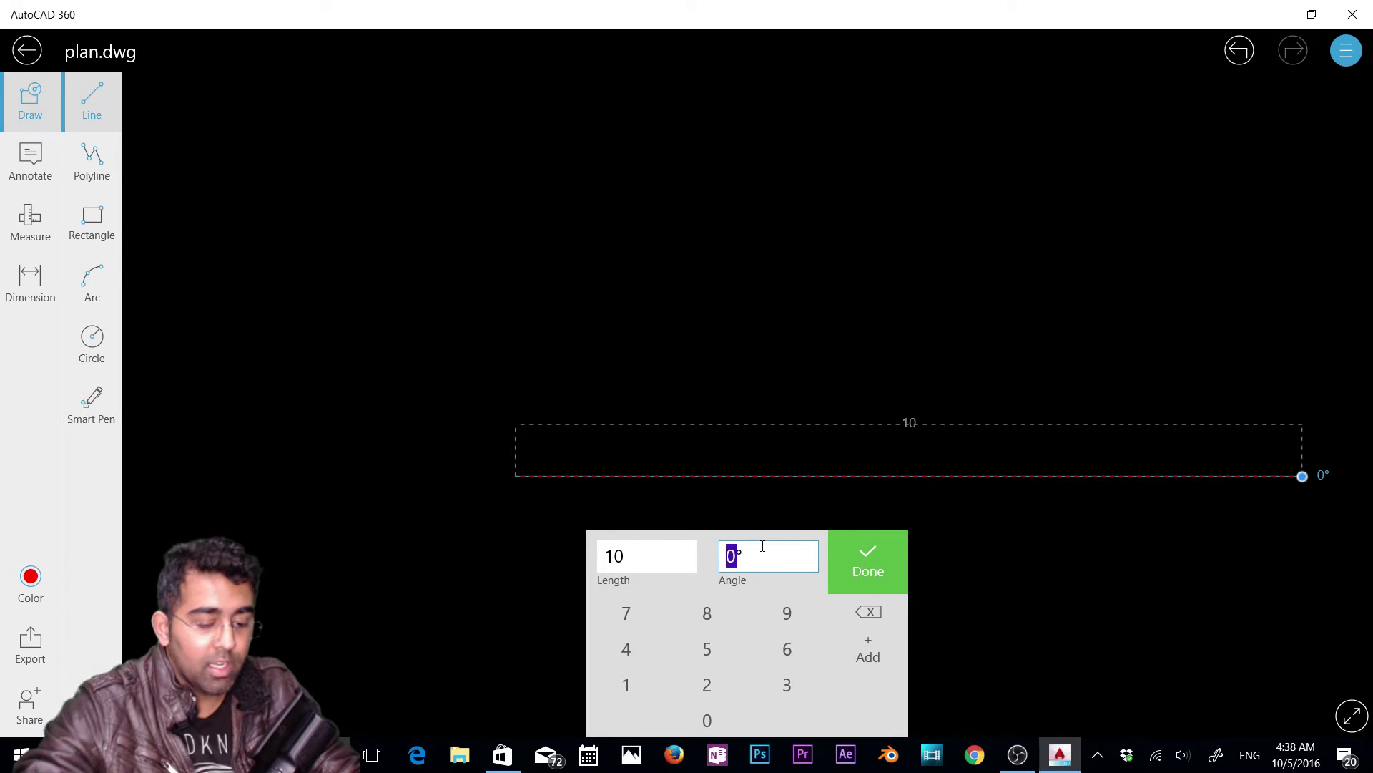
pyautogui.write('90')
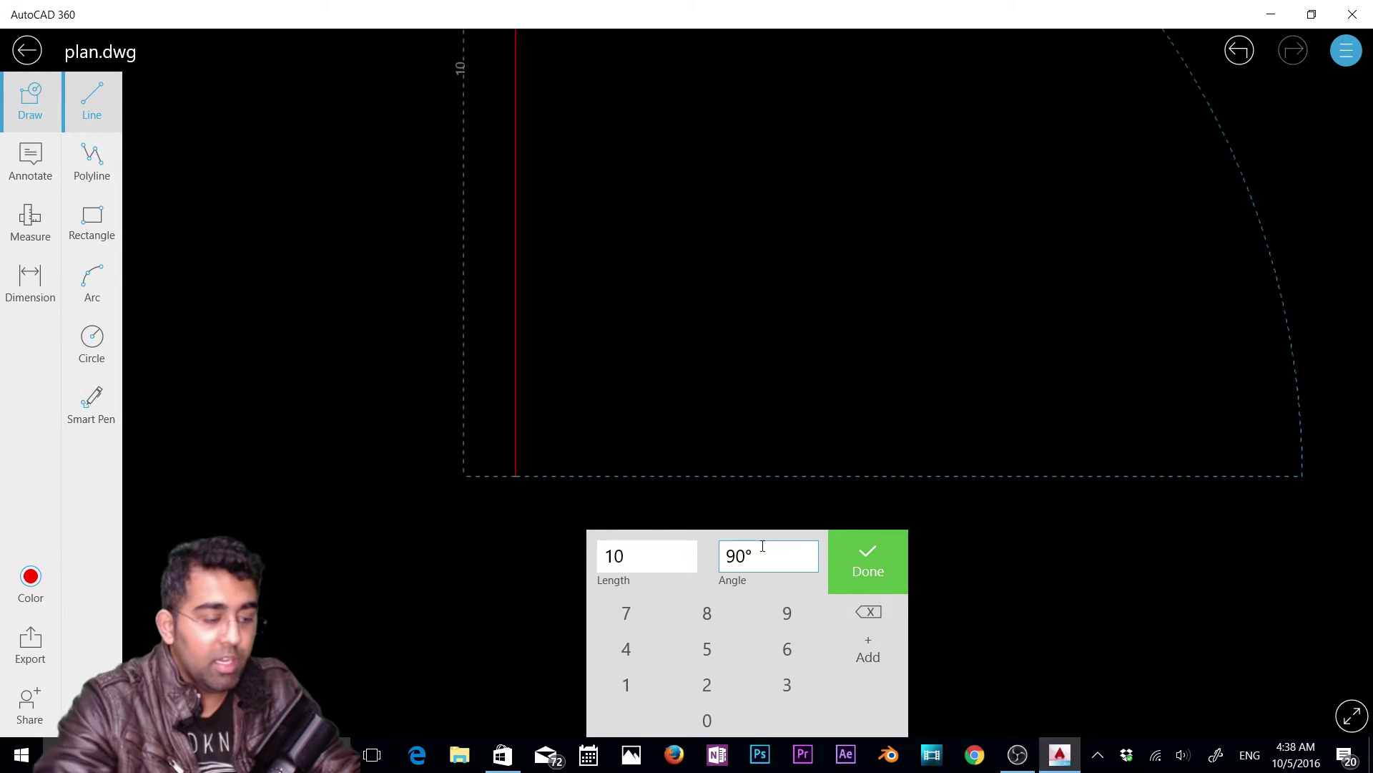
pyautogui.doubleClick(758, 546)
pyautogui.write('45')
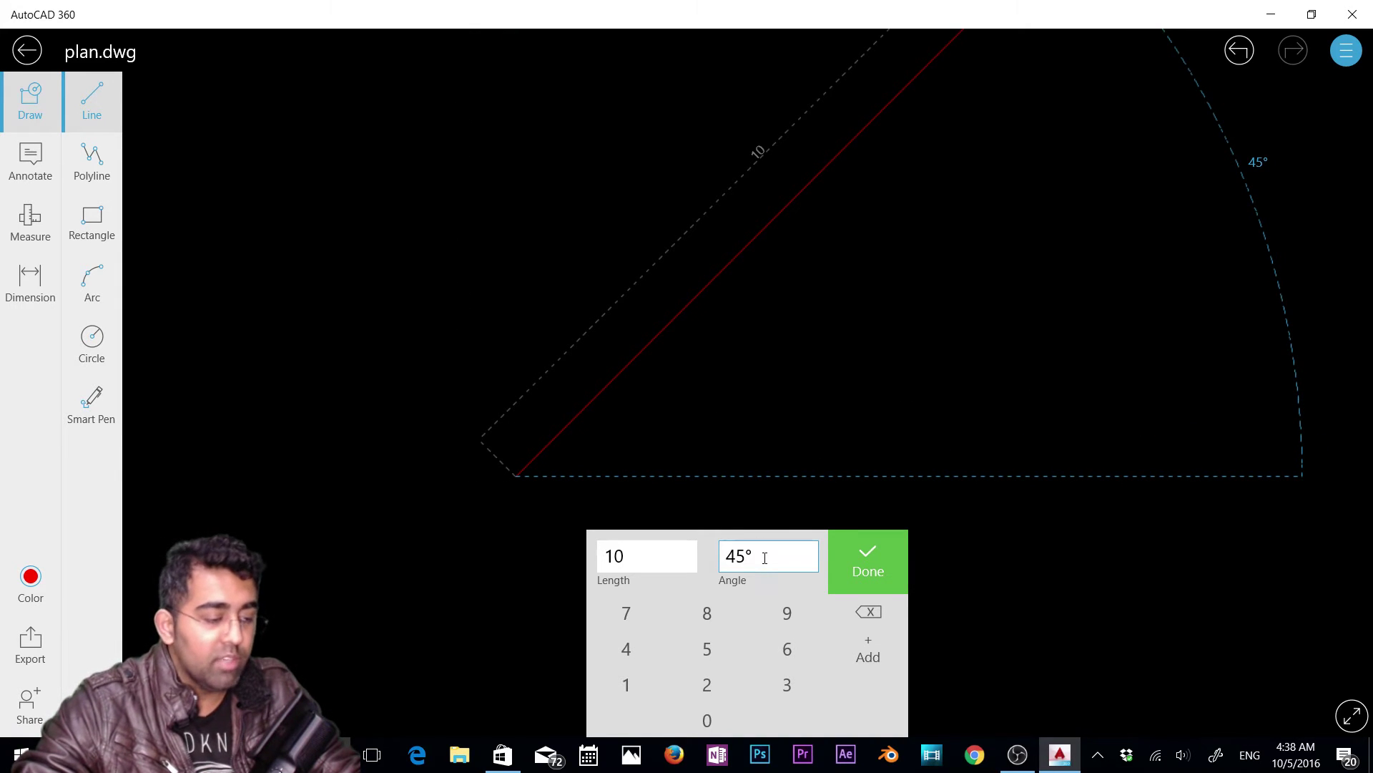
pyautogui.click(873, 559)
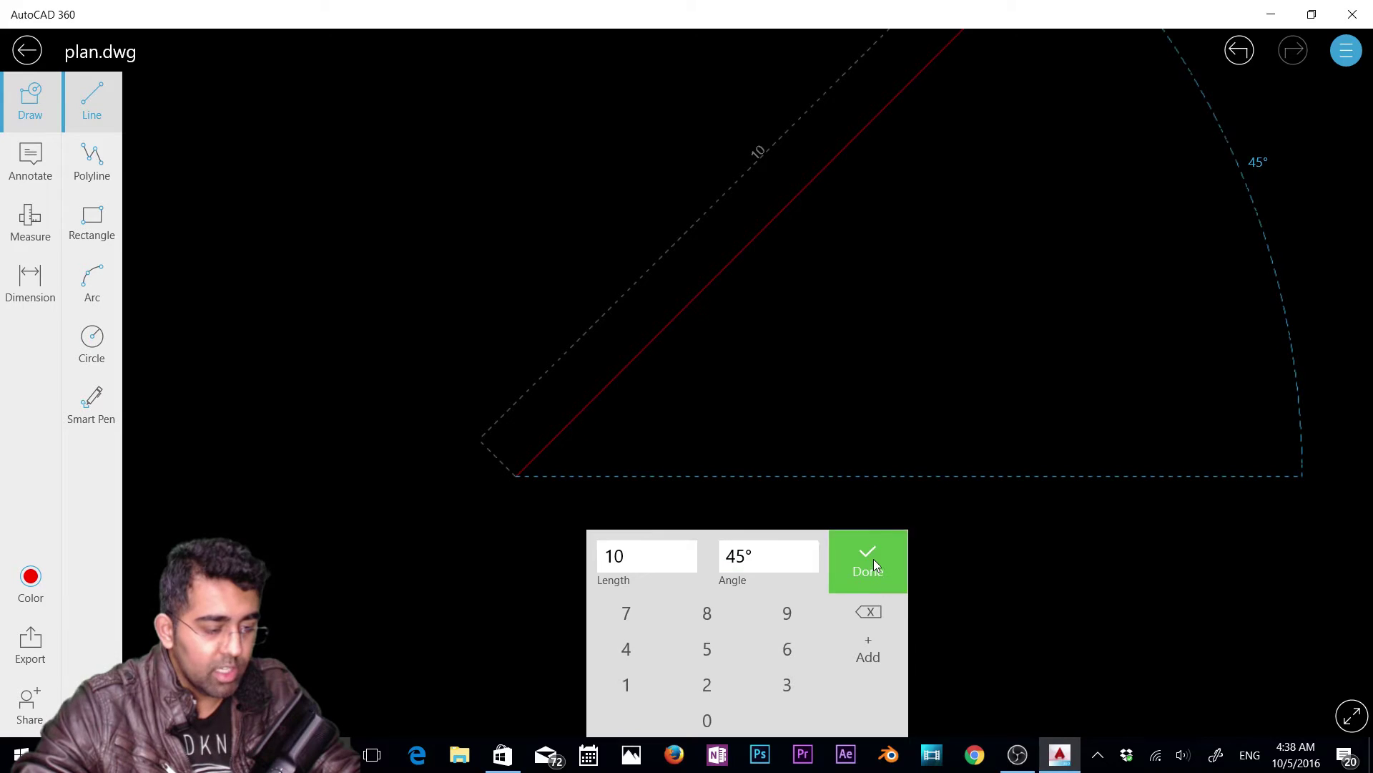
pyautogui.click(626, 368)
pyautogui.press('Delete')
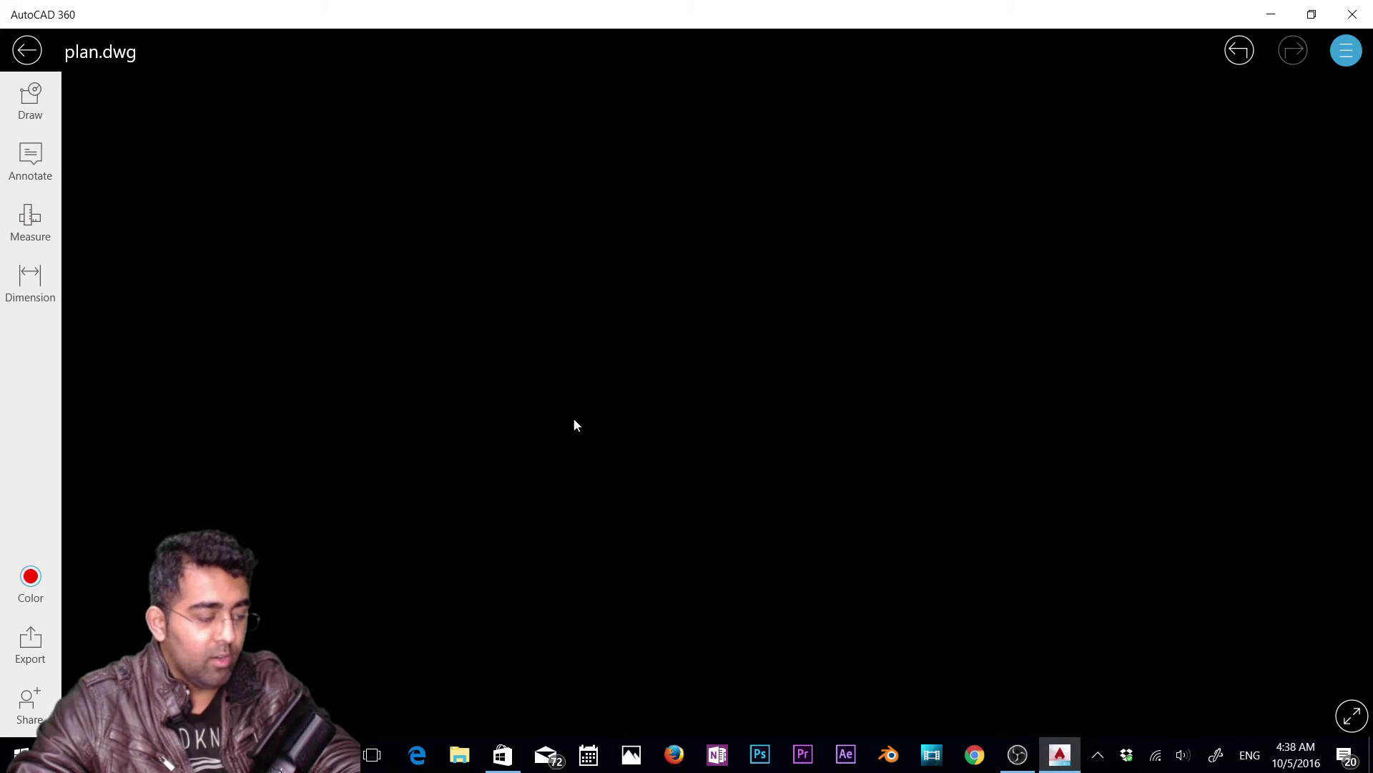
# Step: Set plan.dwg's drawing units to Inches in the Drawing Setting panel
pyautogui.click(1346, 53)
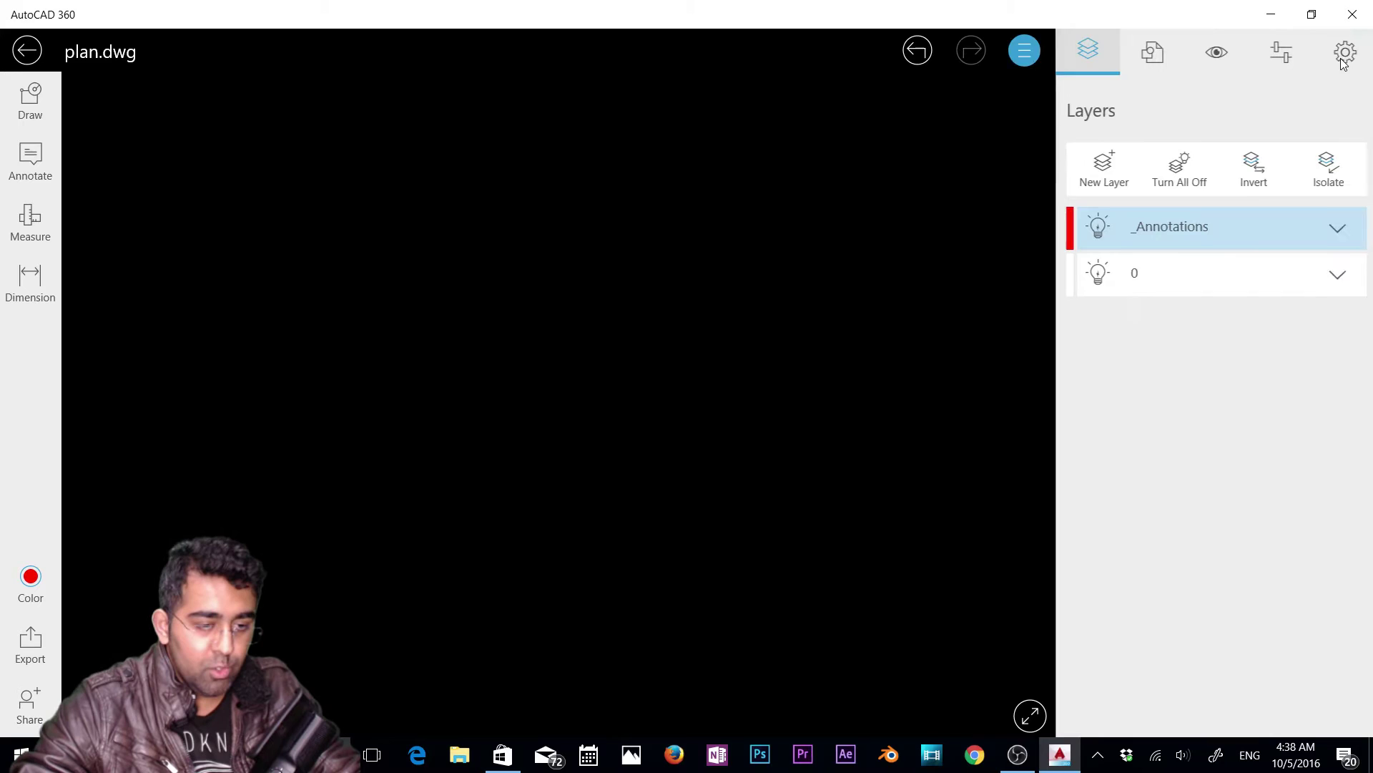
pyautogui.click(1345, 47)
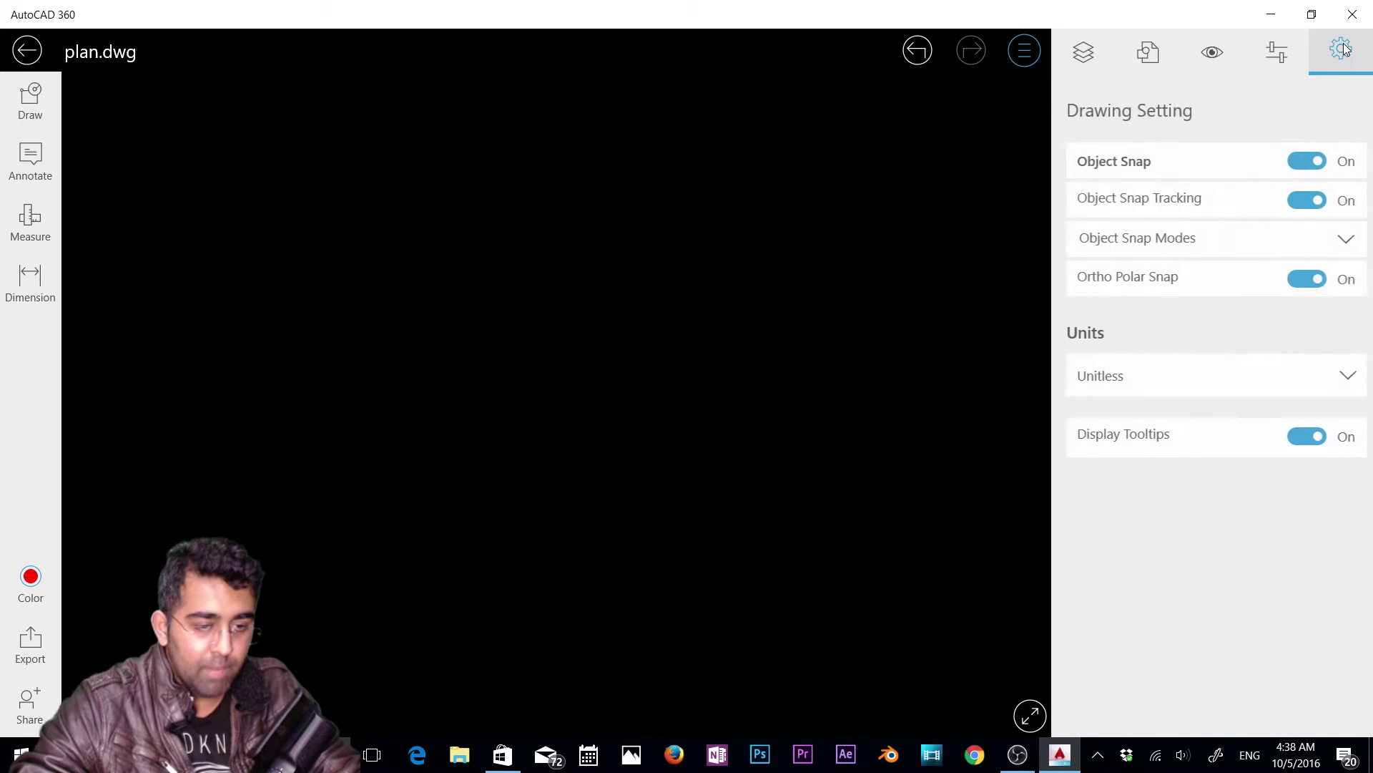
pyautogui.click(1145, 376)
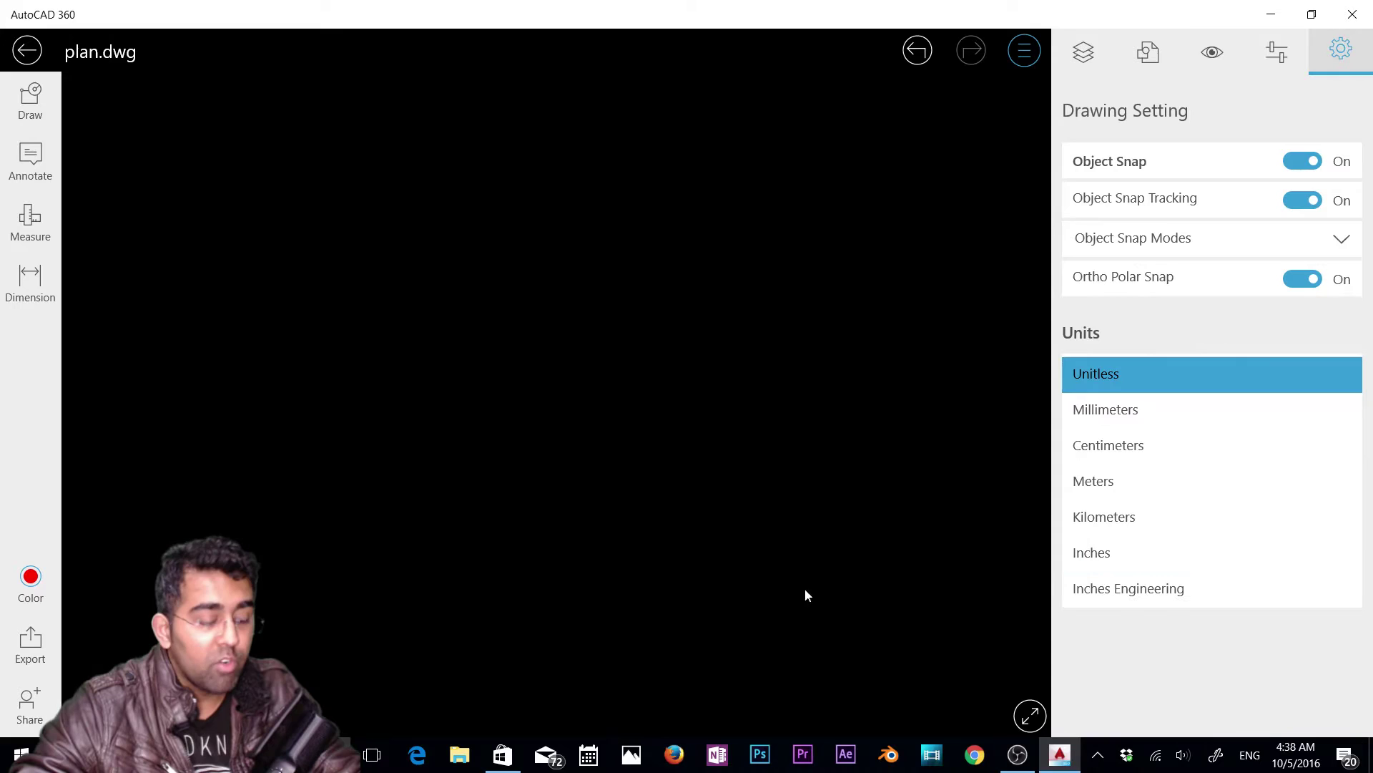
pyautogui.click(1098, 553)
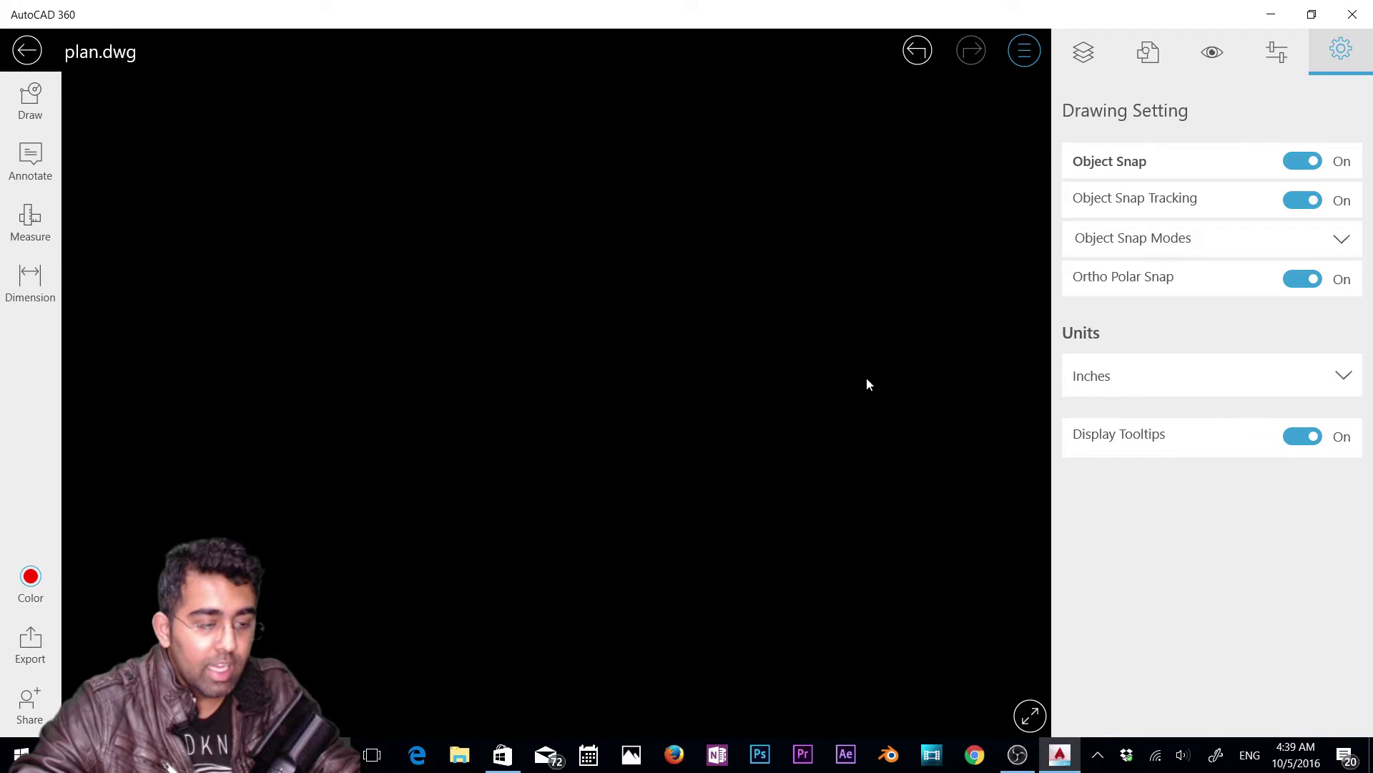
# Step: Start a polyline and enter its first segment as 10' long at 90°
pyautogui.click(1034, 57)
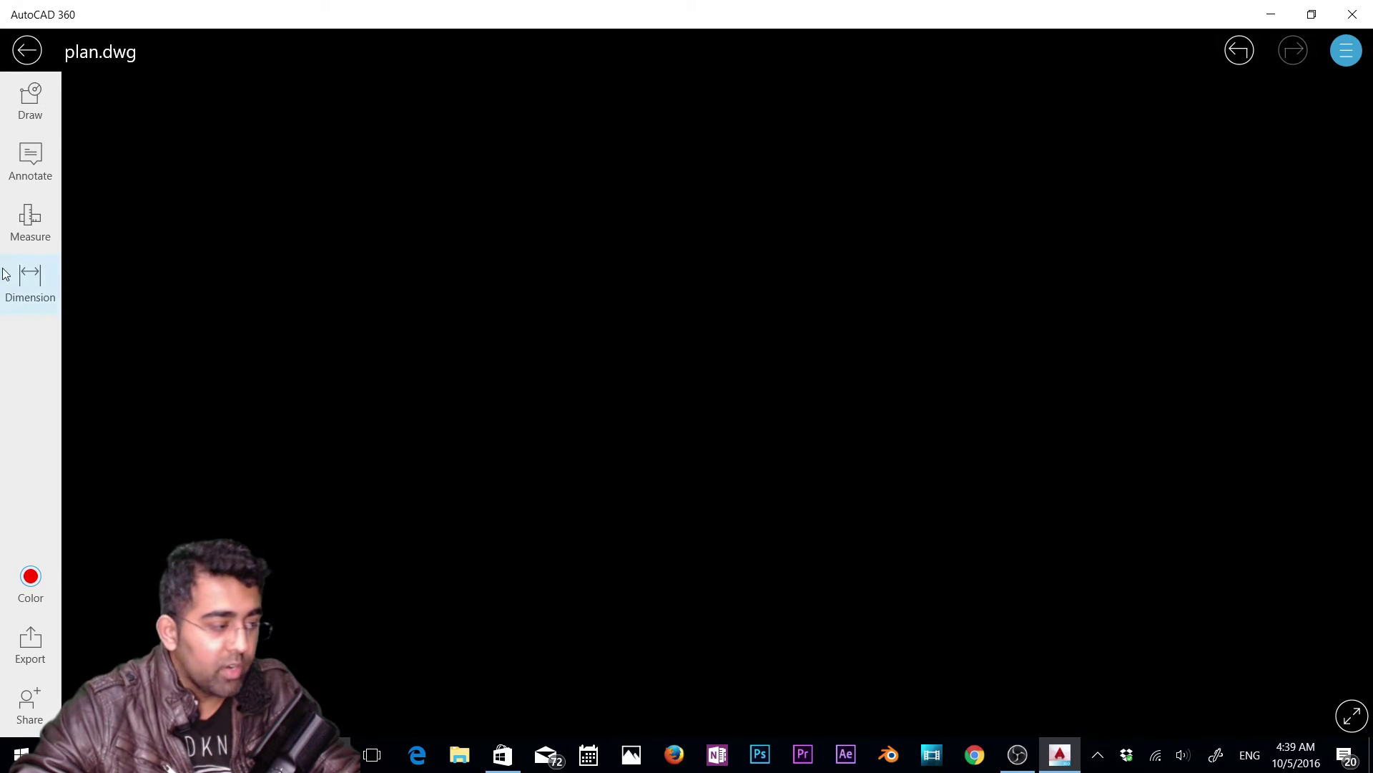
pyautogui.click(37, 105)
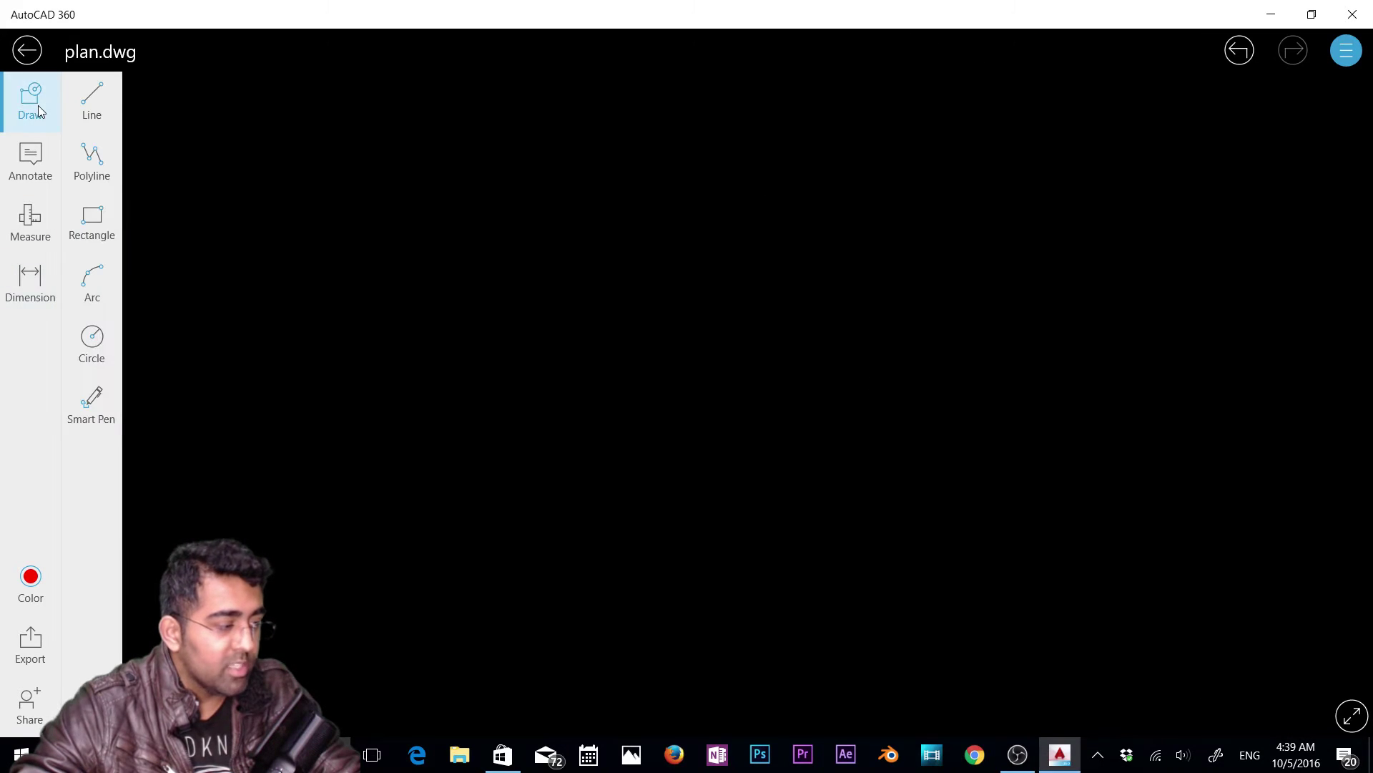
pyautogui.click(96, 160)
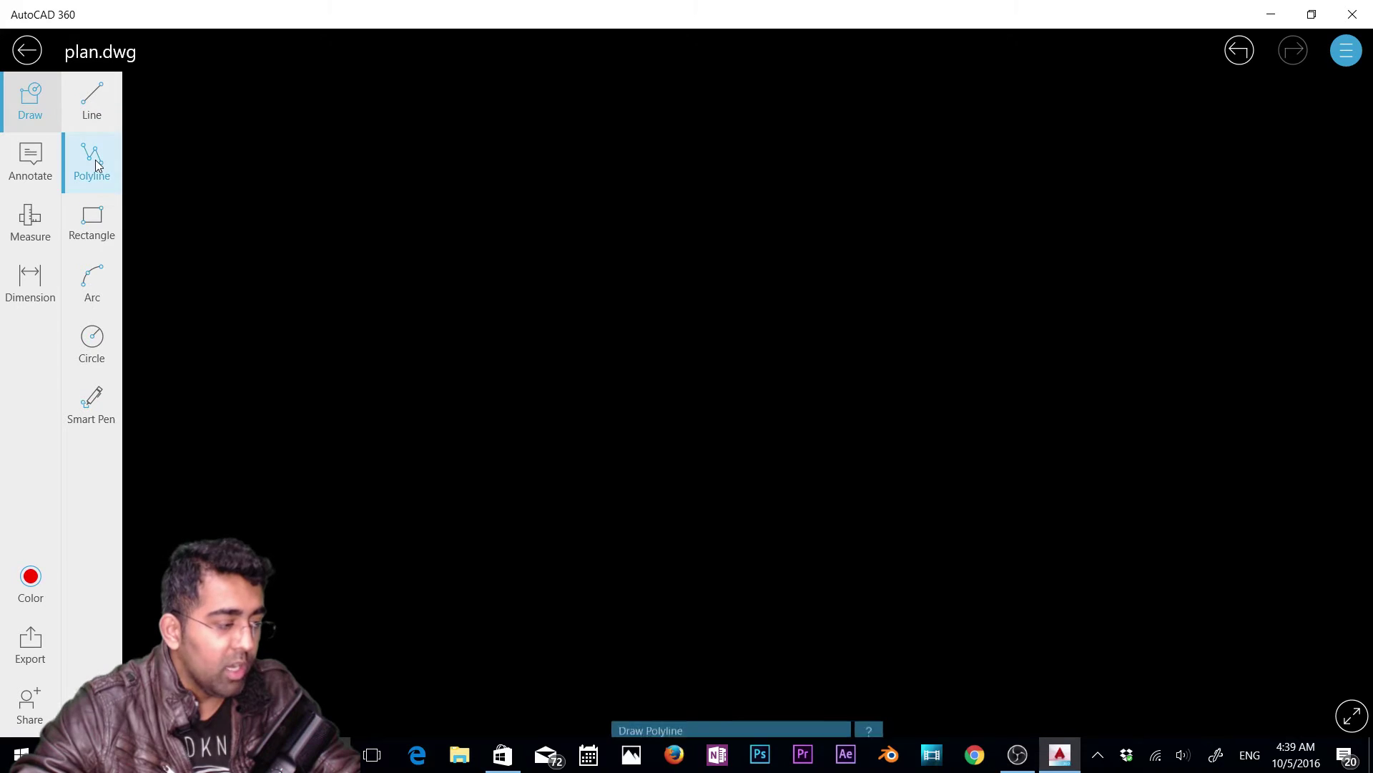
pyautogui.click(518, 527)
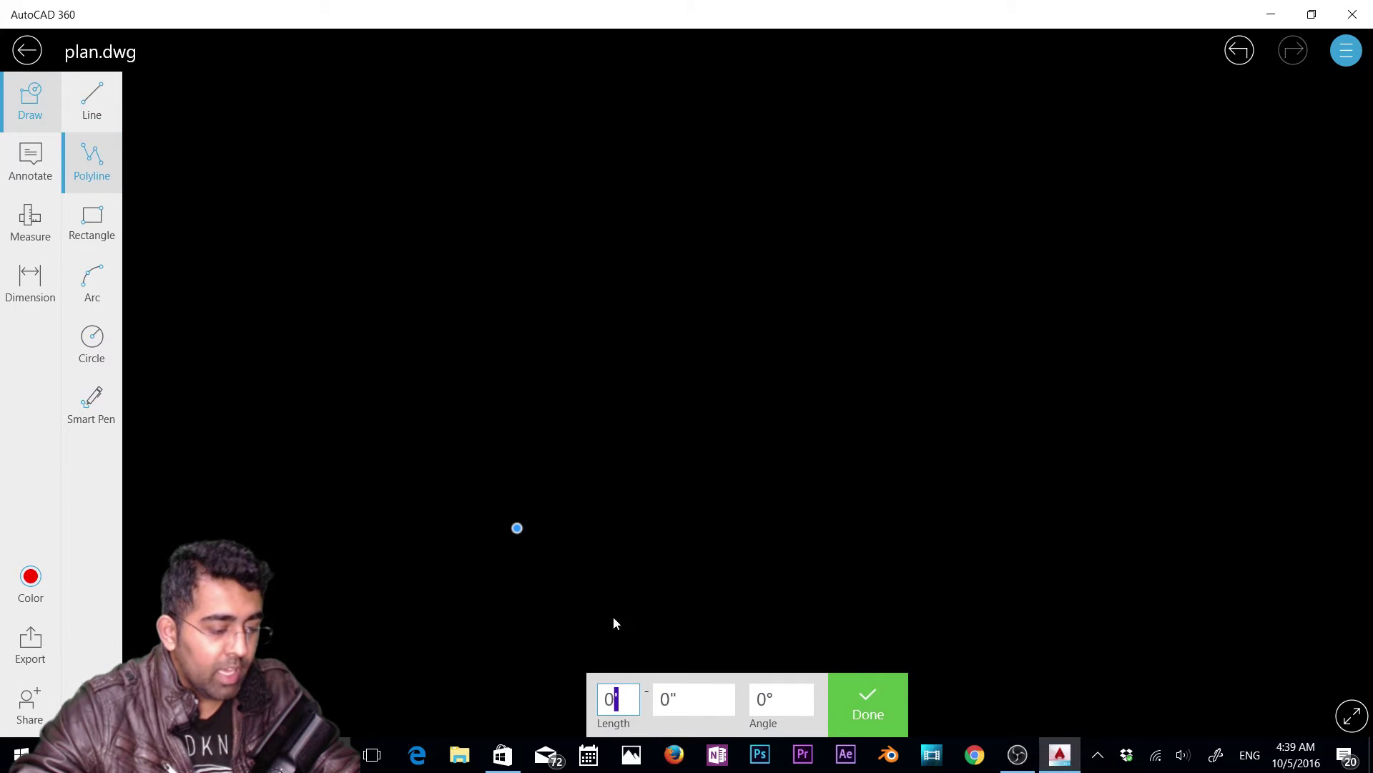
pyautogui.click(627, 701)
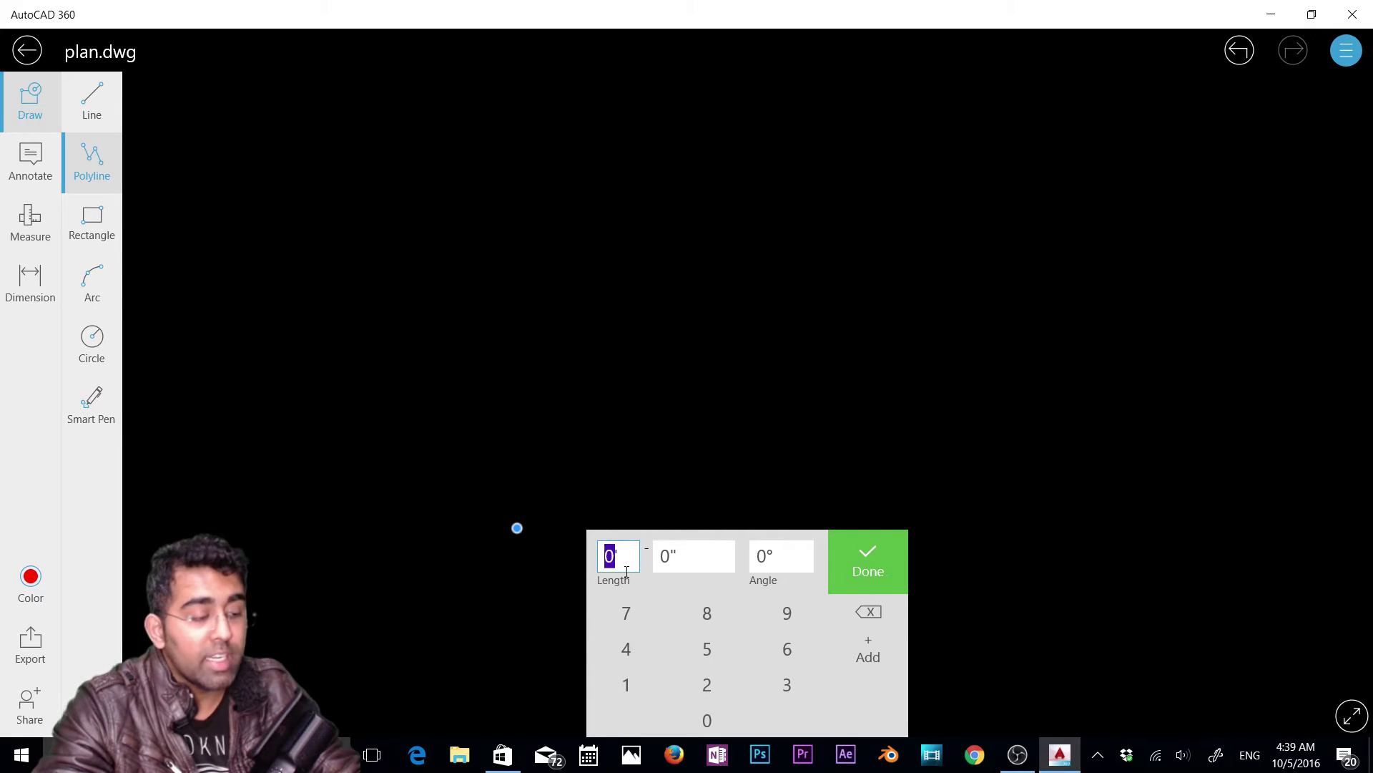
pyautogui.write('10')
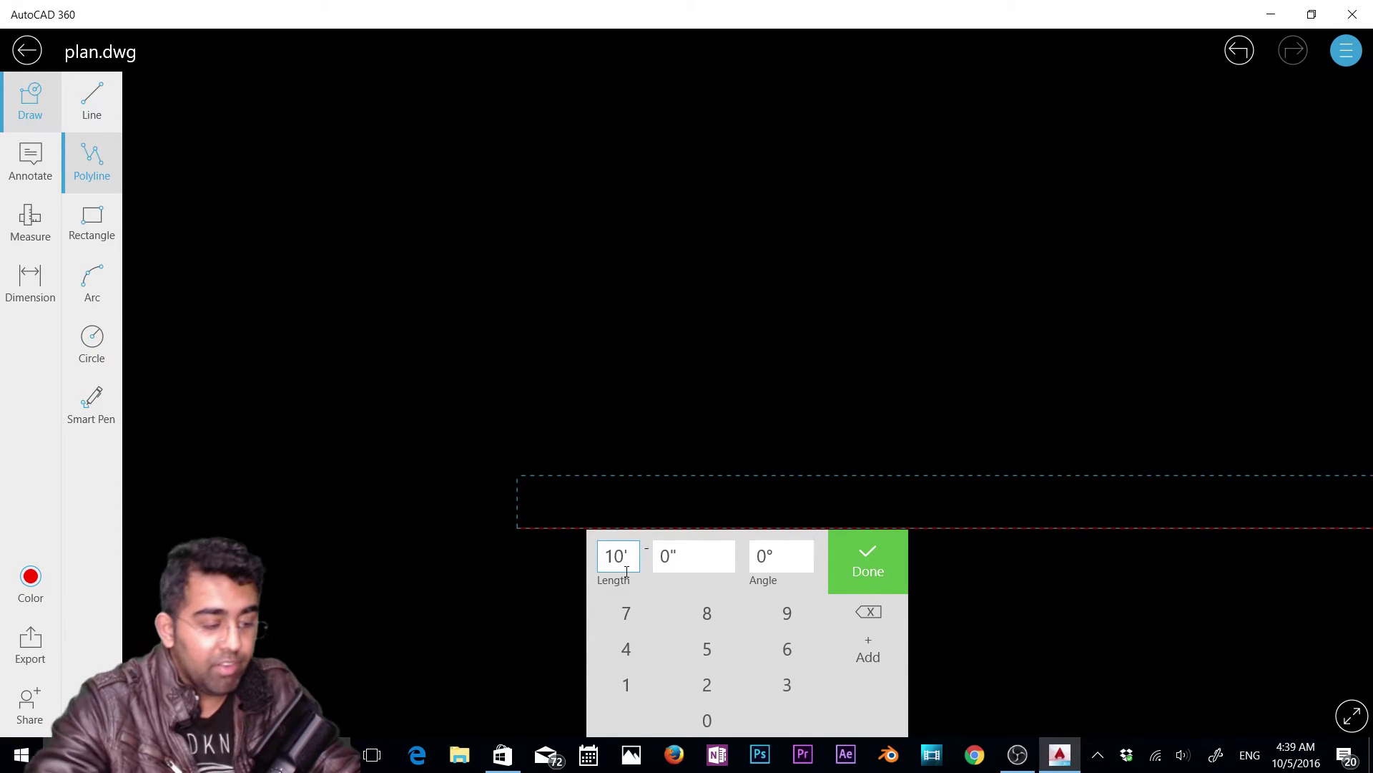
pyautogui.click(772, 555)
pyautogui.write('90')
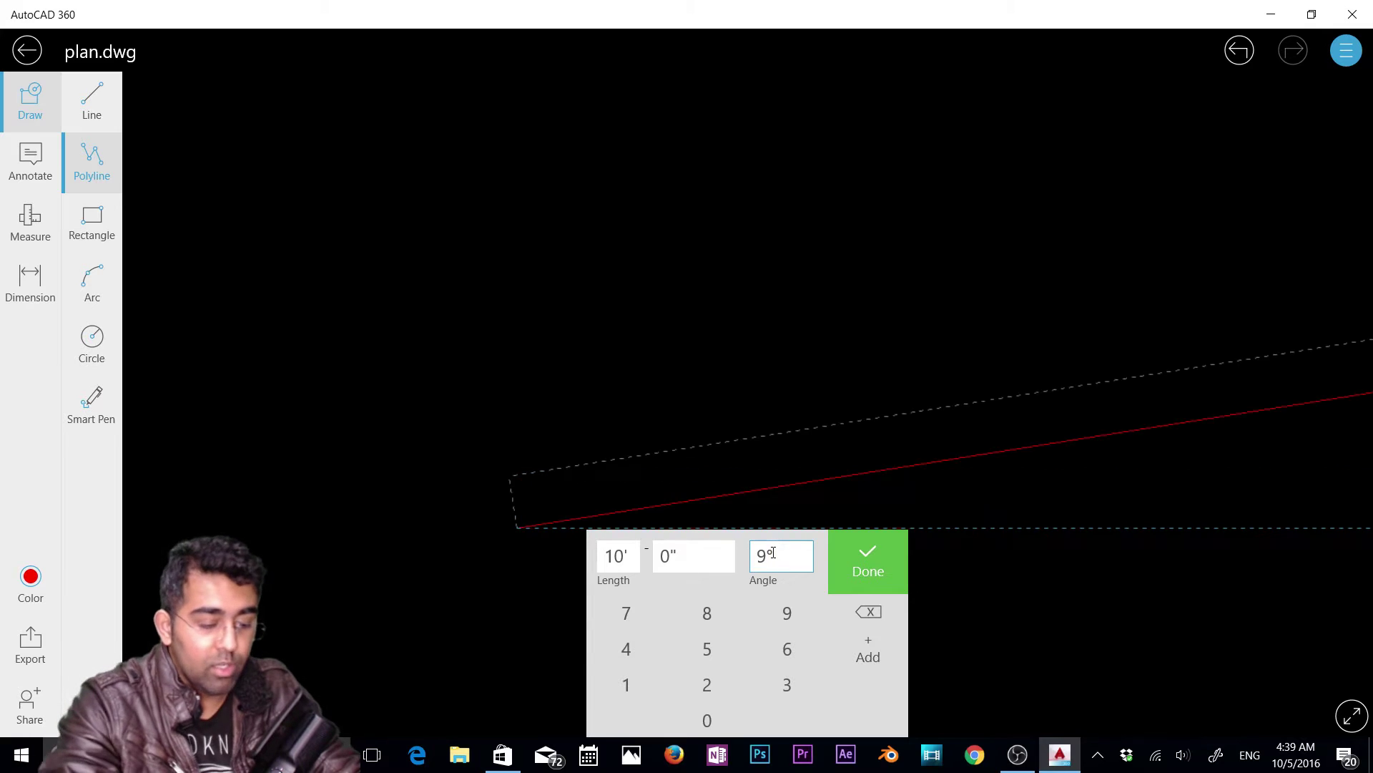
pyautogui.scroll(-3, 717, 242)
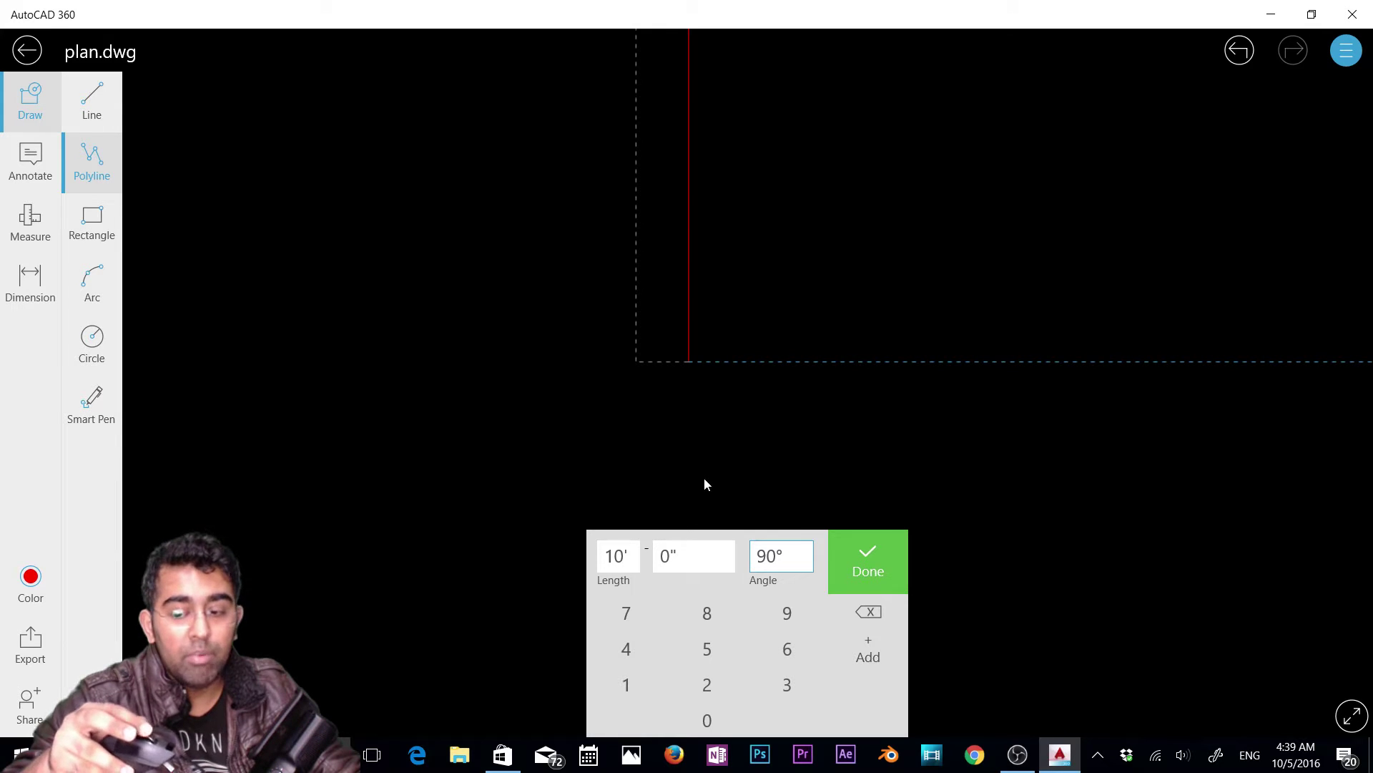
# Step: Place the vertical segment's endpoint and finish the polyline
pyautogui.click(704, 483)
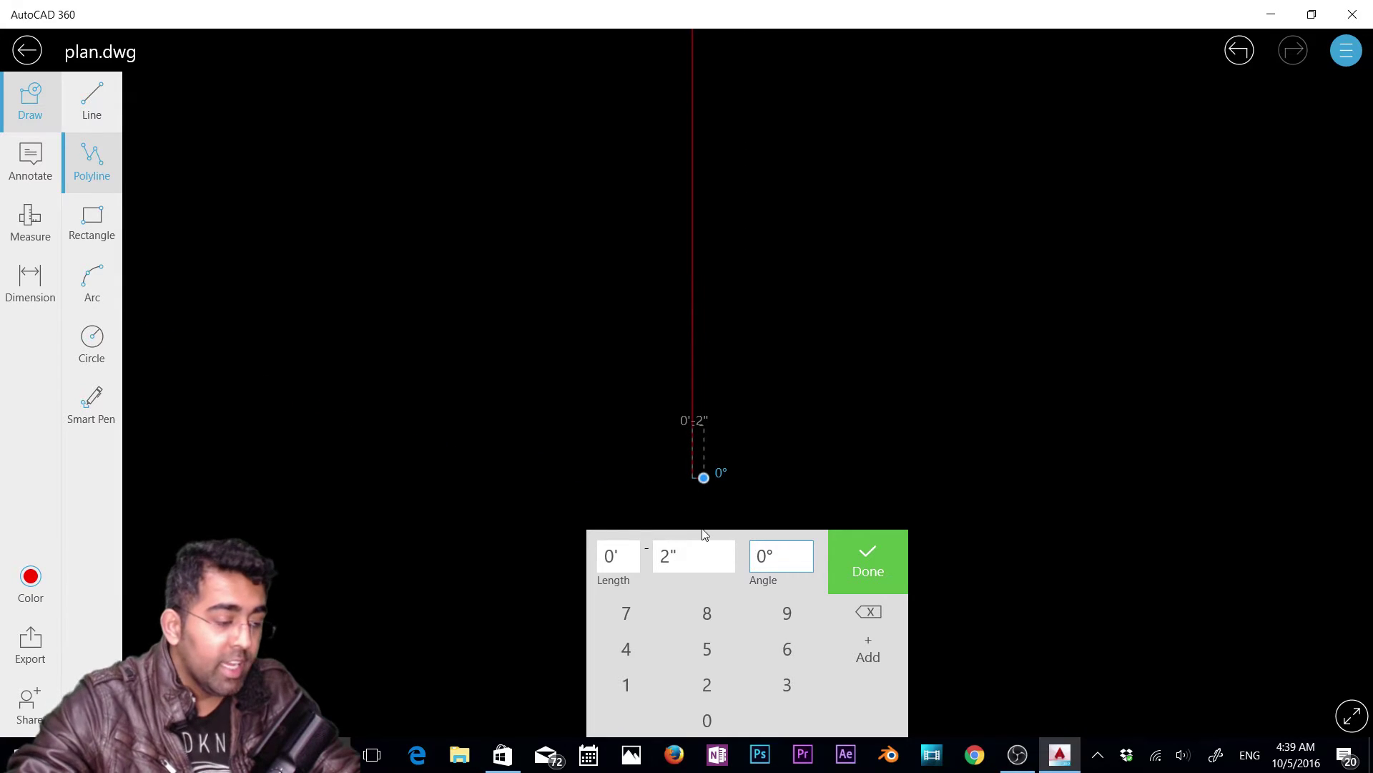
pyautogui.moveTo(707, 475); pyautogui.dragTo(752, 425)
pyautogui.moveTo(821, 353)
pyautogui.mouseDown()
pyautogui.moveTo(886, 312)
pyautogui.moveTo(793, 399)
pyautogui.mouseUp()
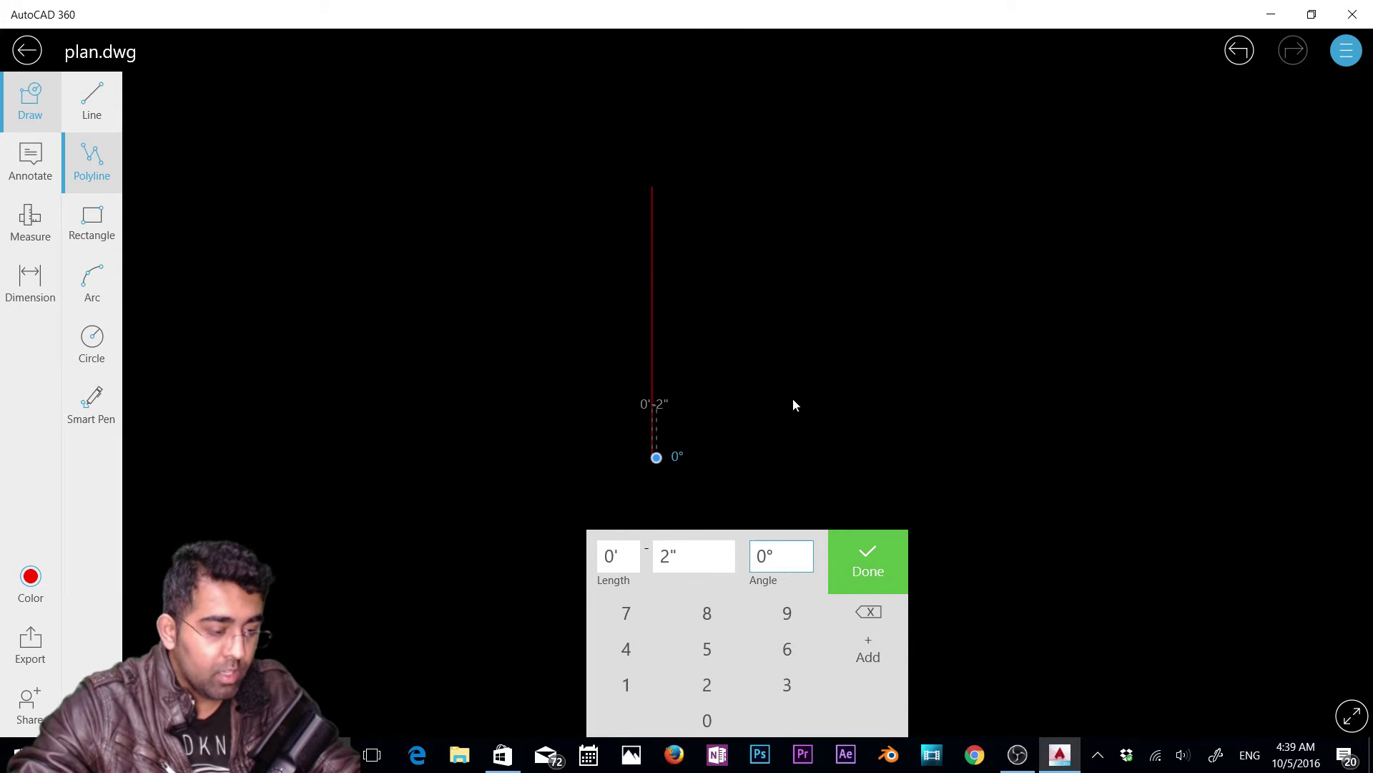
pyautogui.click(872, 613)
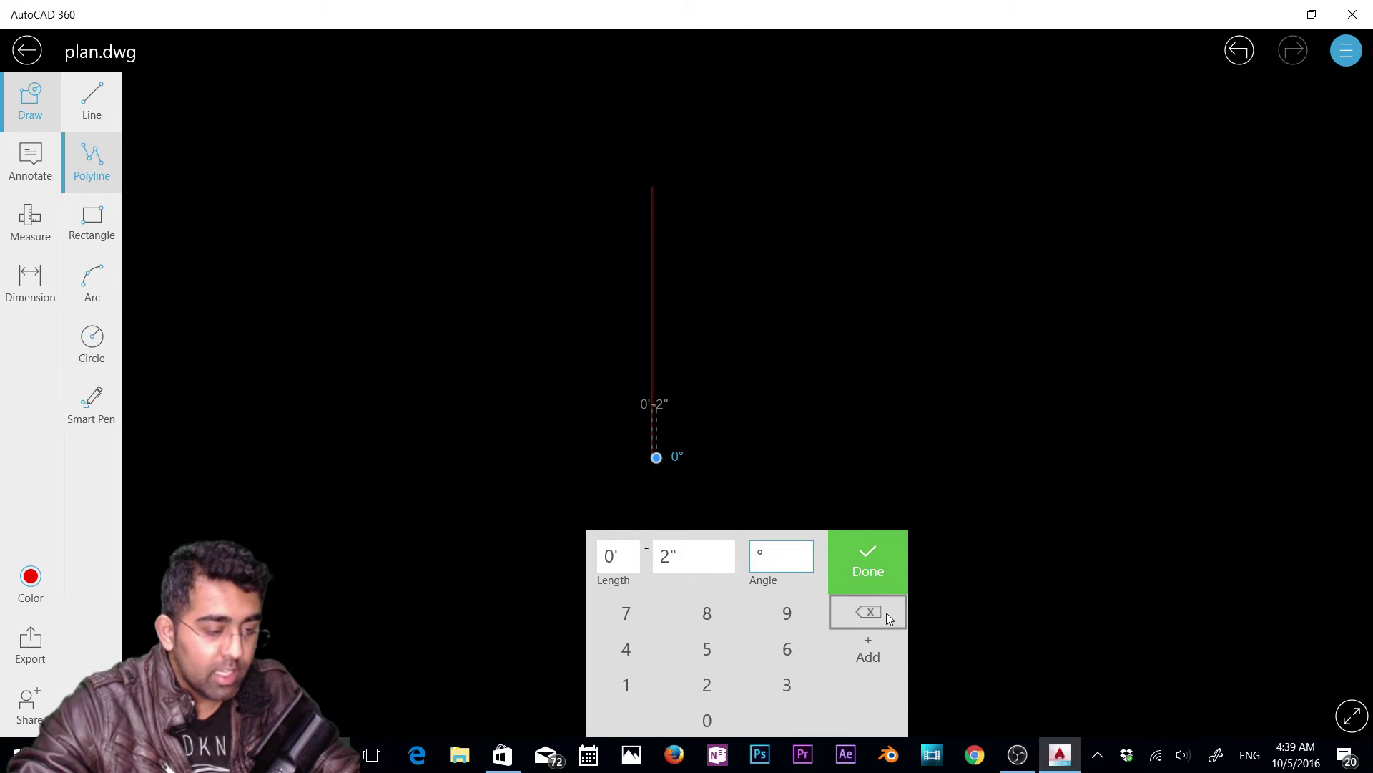
pyautogui.click(858, 576)
pyautogui.moveTo(739, 385); pyautogui.dragTo(595, 436)
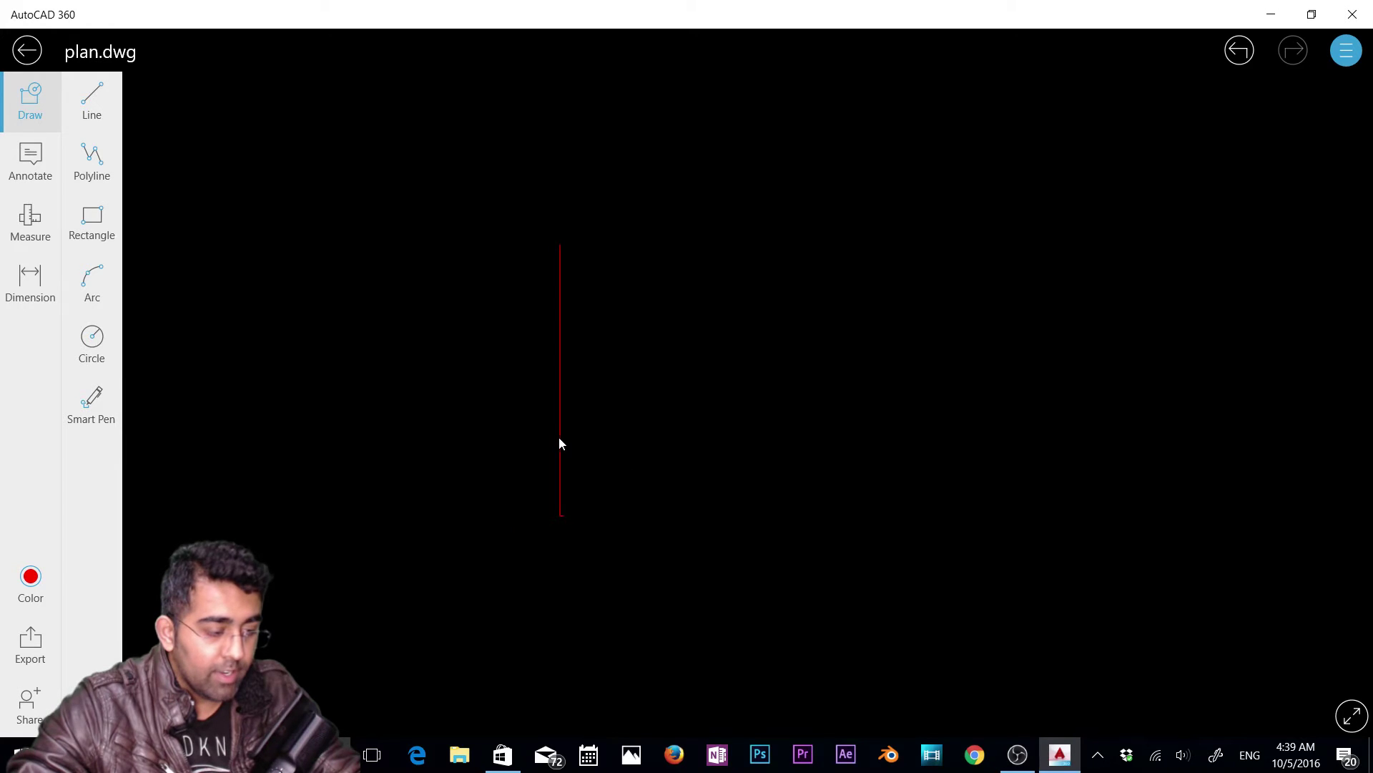
# Step: Delete the stray line and start a new polyline with a 10' side at 90°
pyautogui.click(559, 443)
pyautogui.click(30, 217)
pyautogui.click(25, 95)
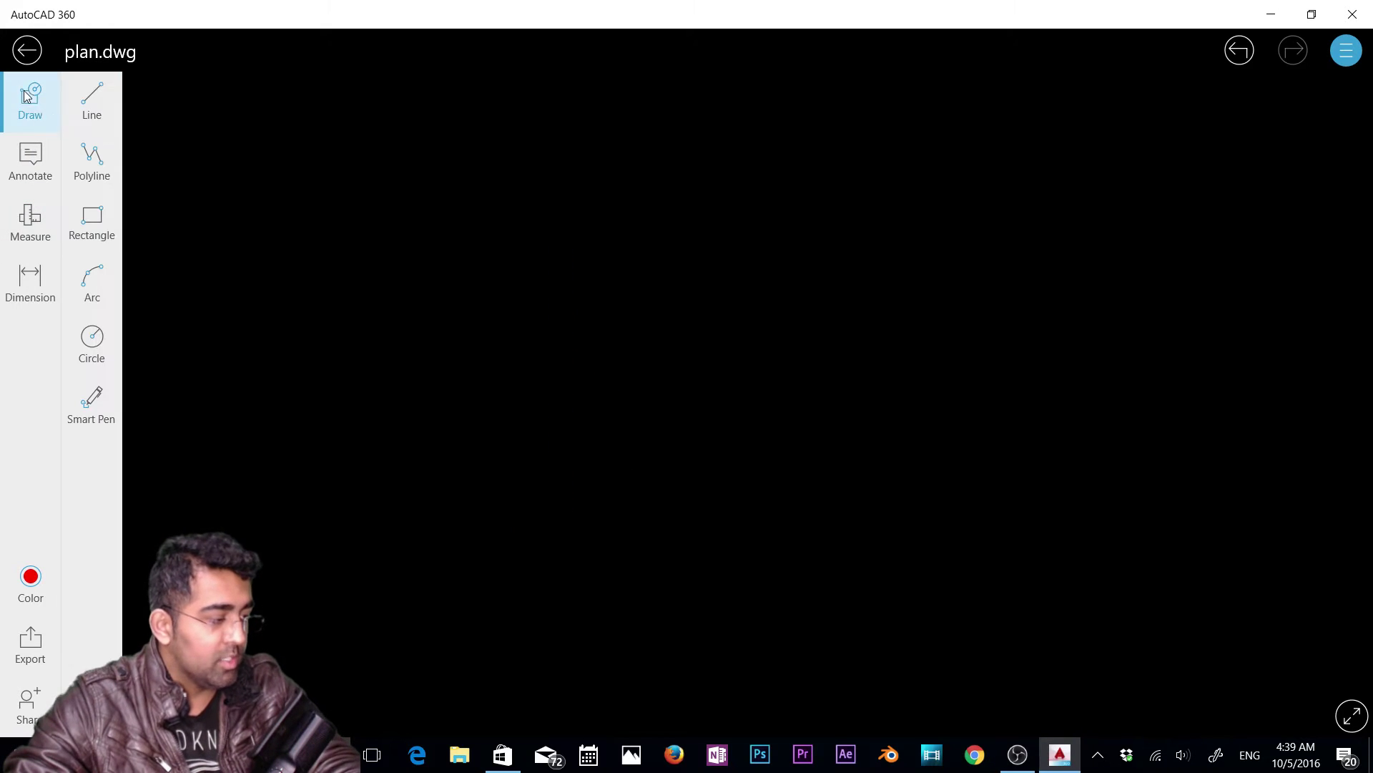
pyautogui.click(91, 163)
pyautogui.click(517, 489)
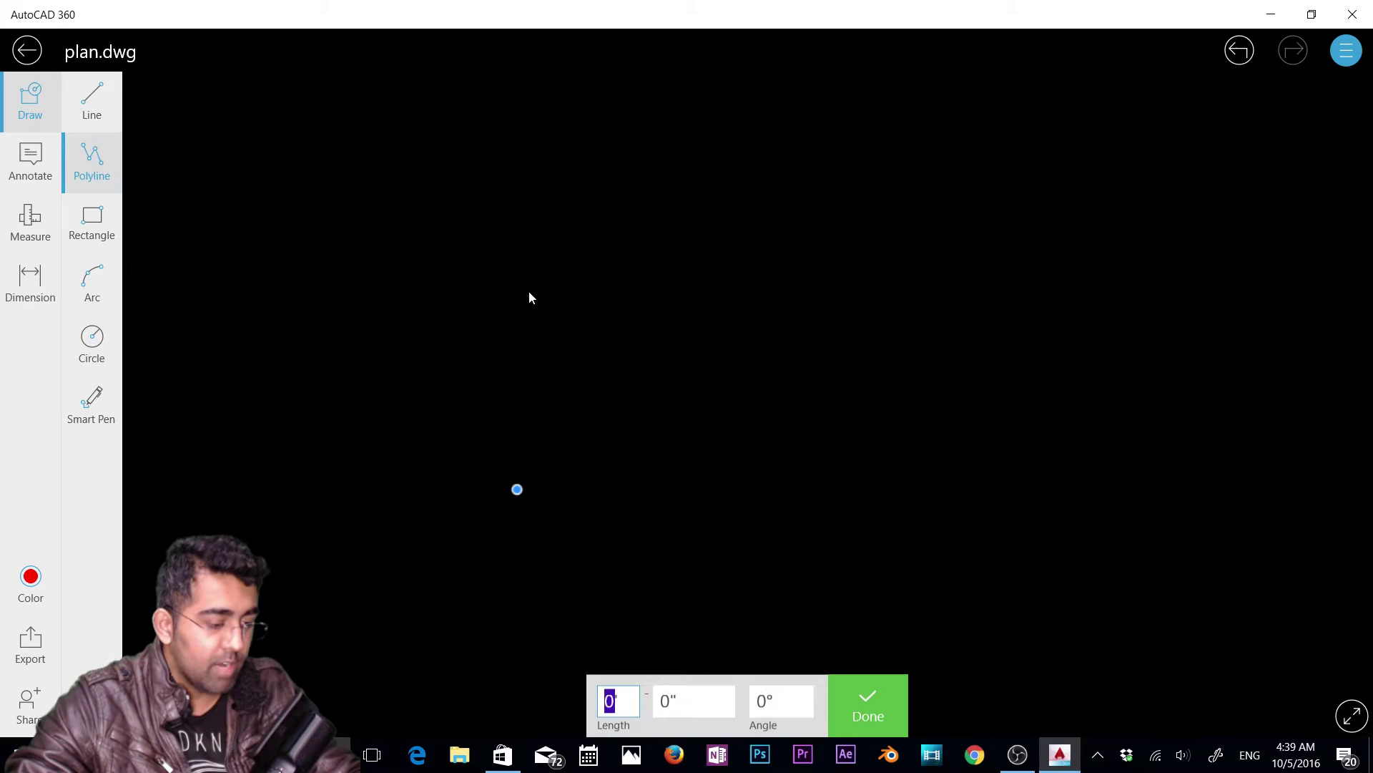
pyautogui.click(618, 701)
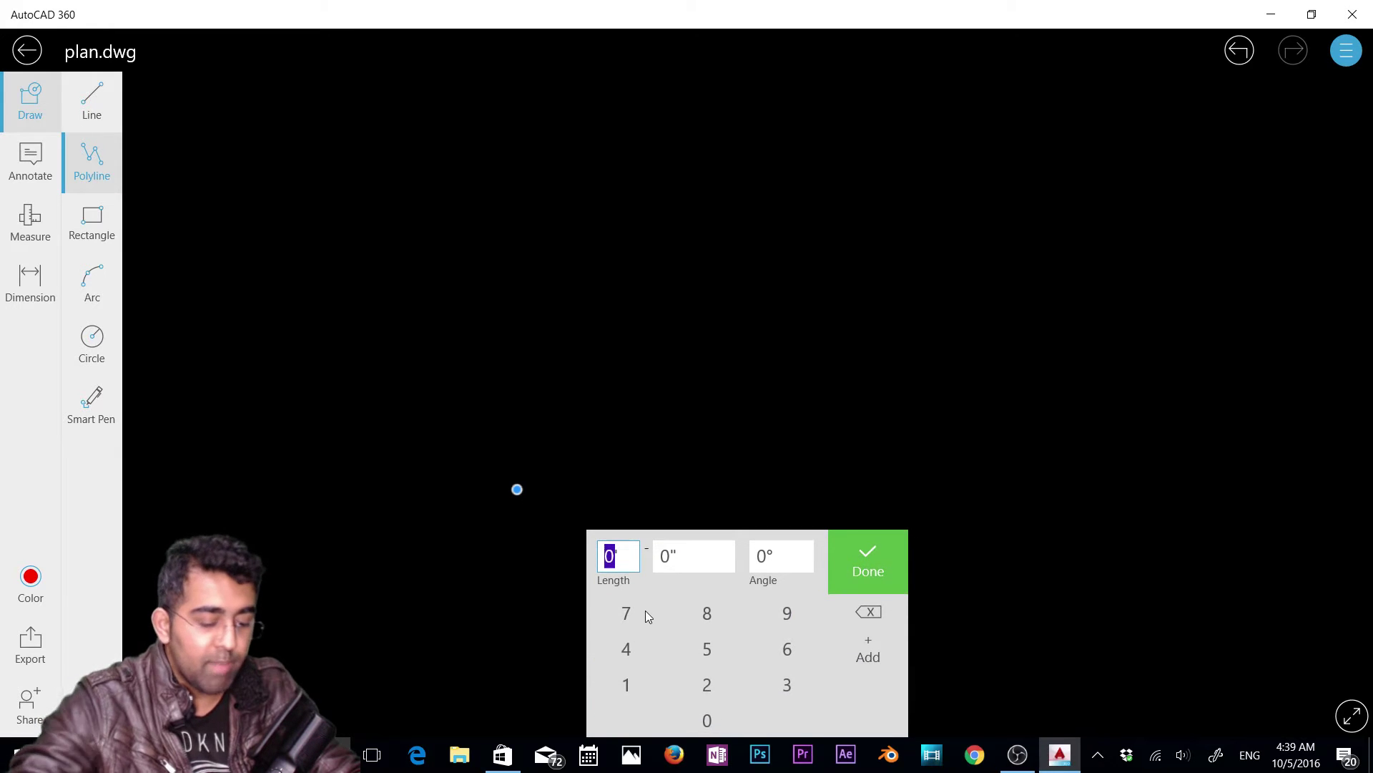
pyautogui.write('10')
pyautogui.click(762, 556)
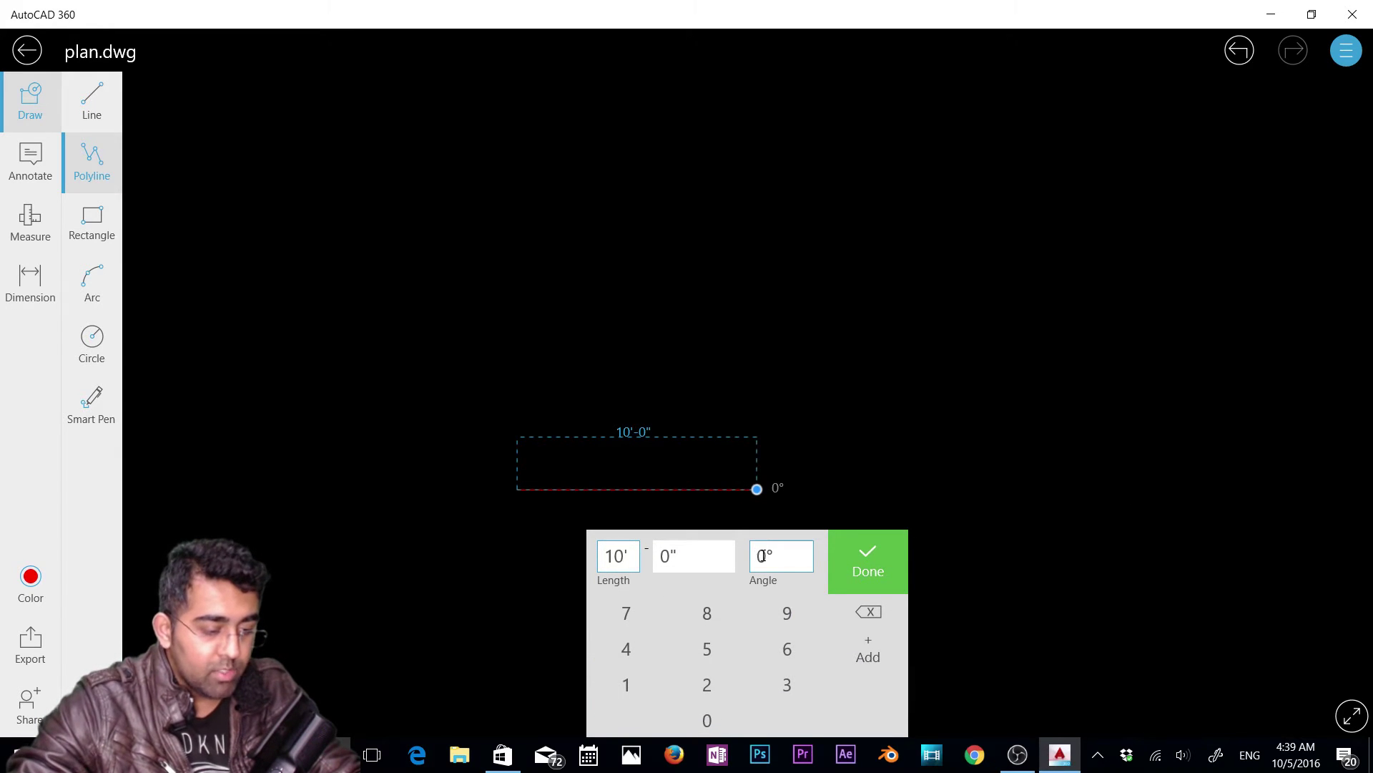
pyautogui.write('90')
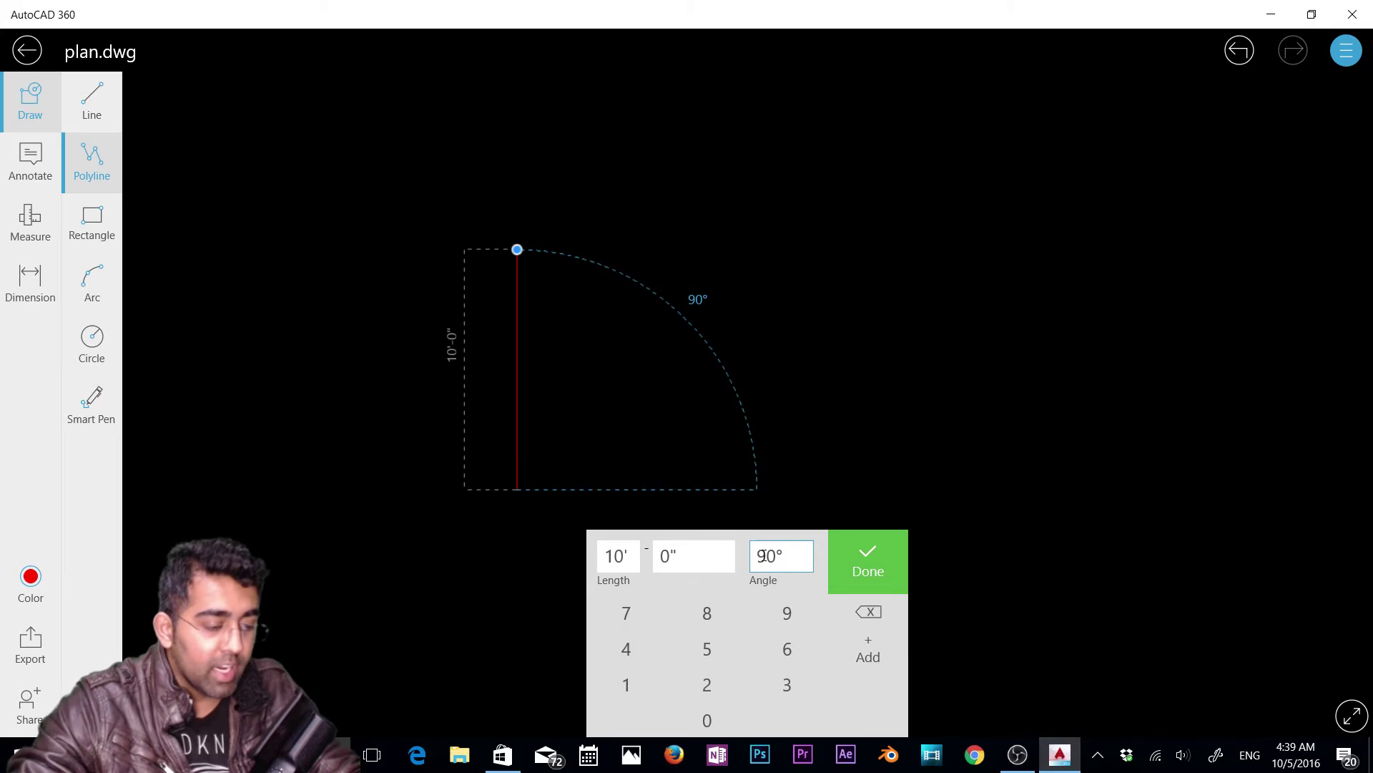
pyautogui.click(874, 654)
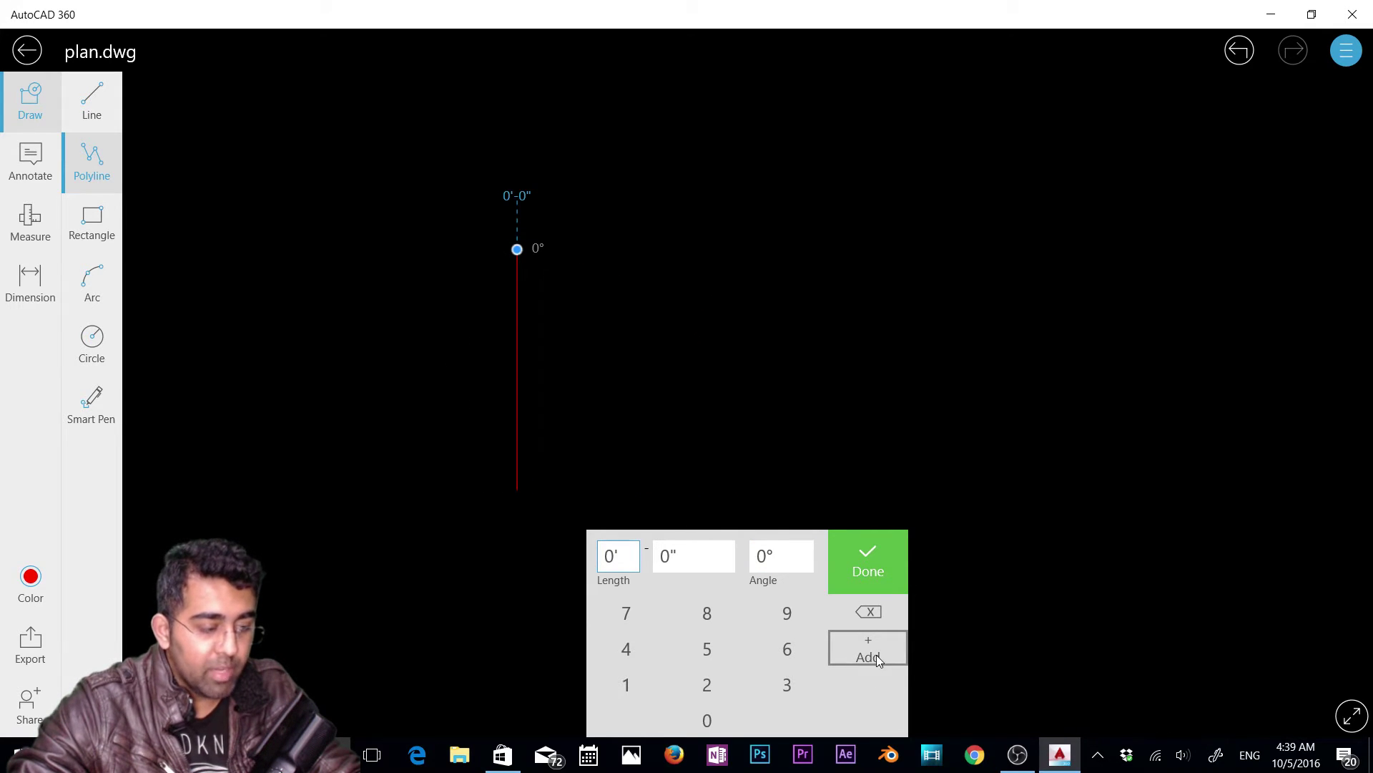
# Step: Add a 10' top side and a 10' side at 270°
pyautogui.click(622, 558)
pyautogui.write('10')
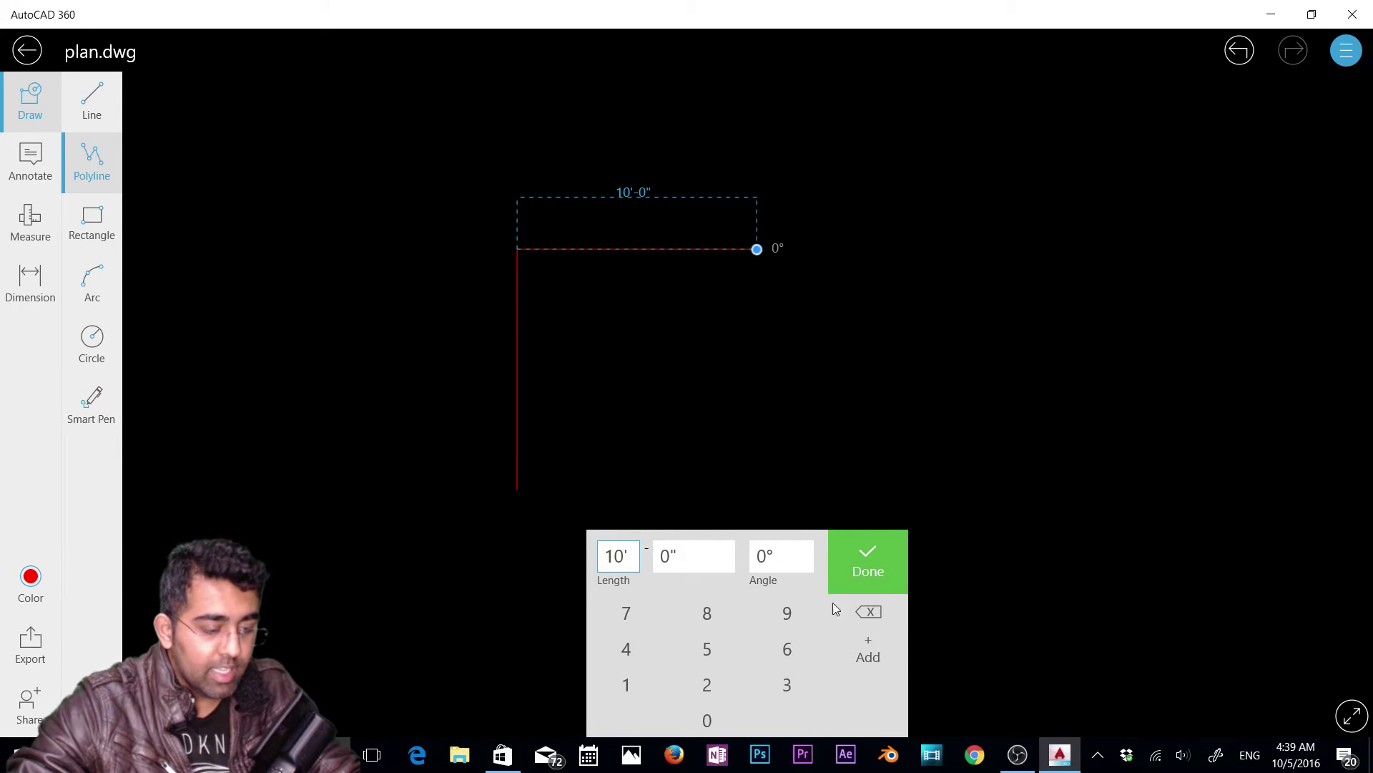
pyautogui.click(866, 653)
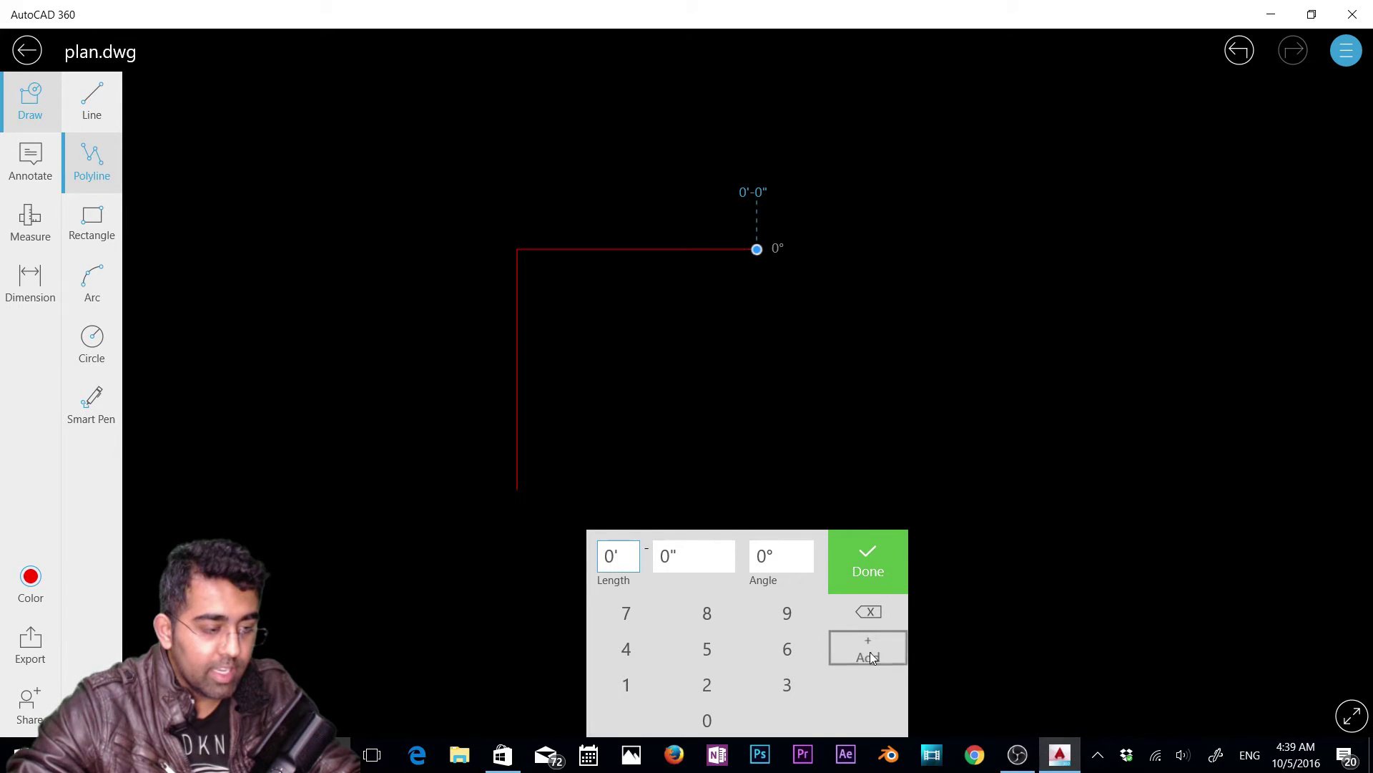
pyautogui.click(613, 559)
pyautogui.write('10')
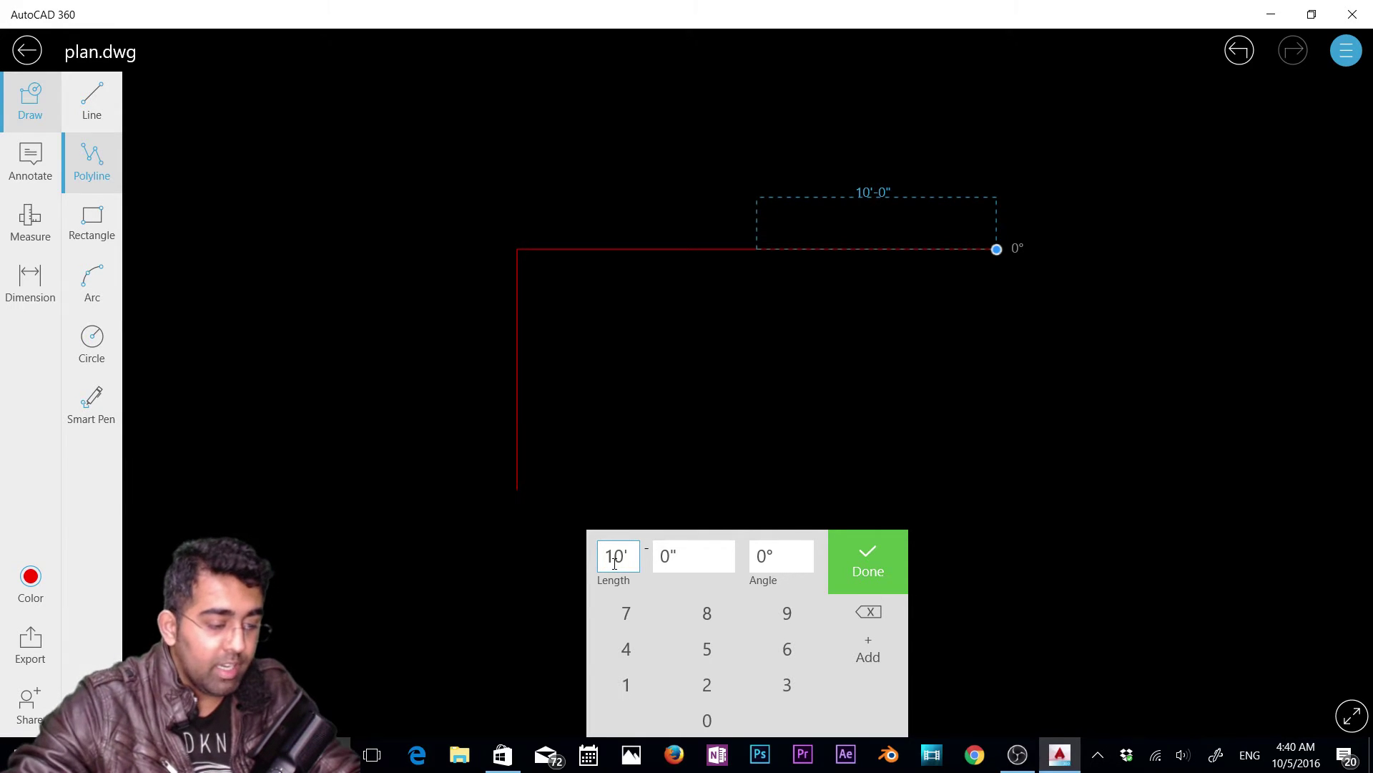
pyautogui.click(780, 562)
pyautogui.doubleClick(769, 558)
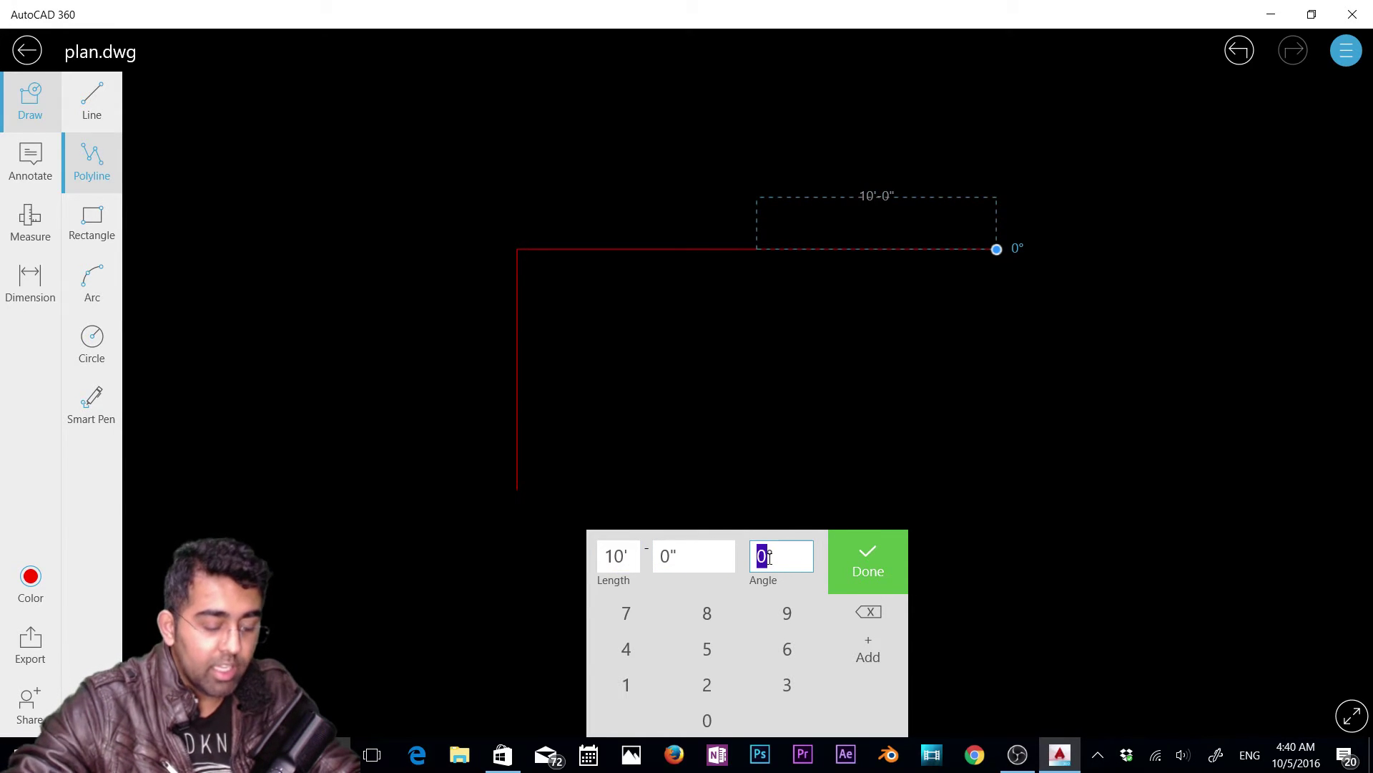
pyautogui.write('270')
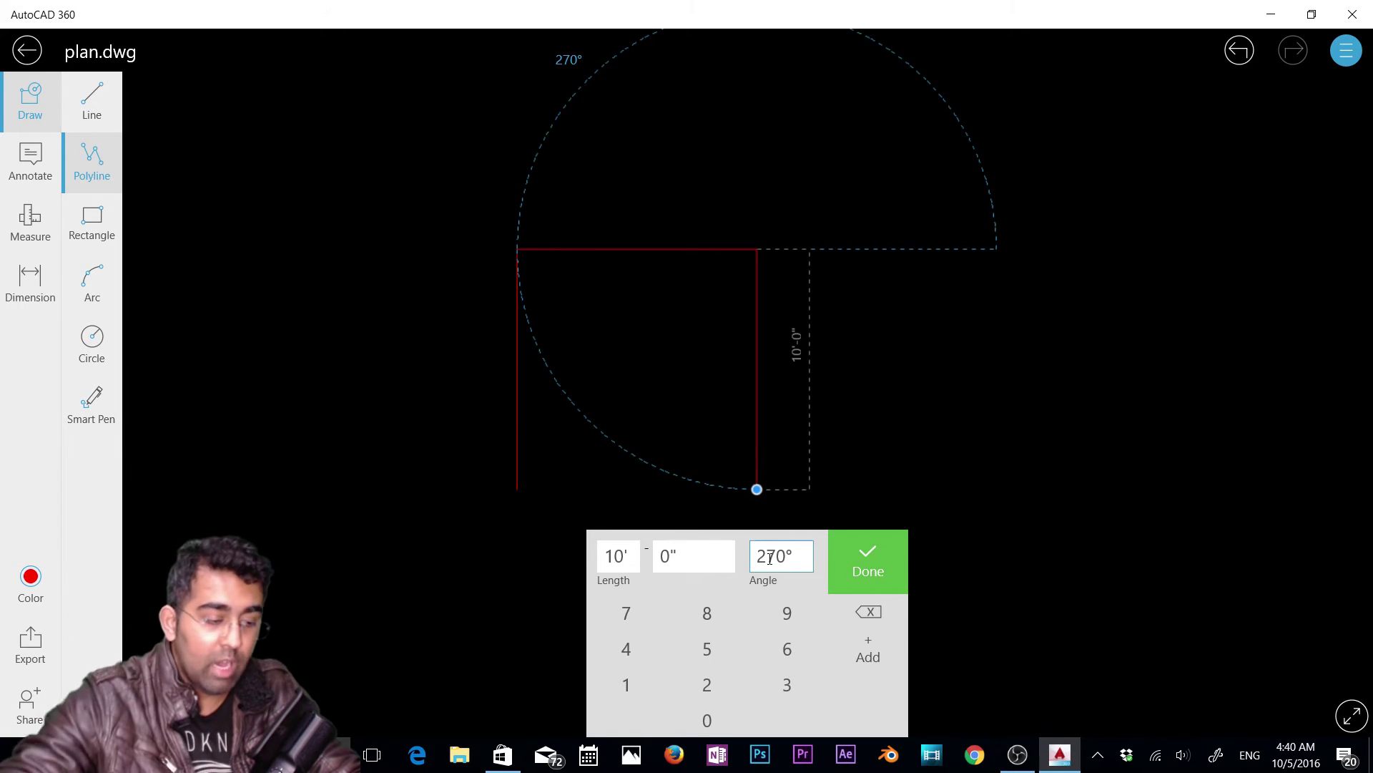
pyautogui.click(868, 650)
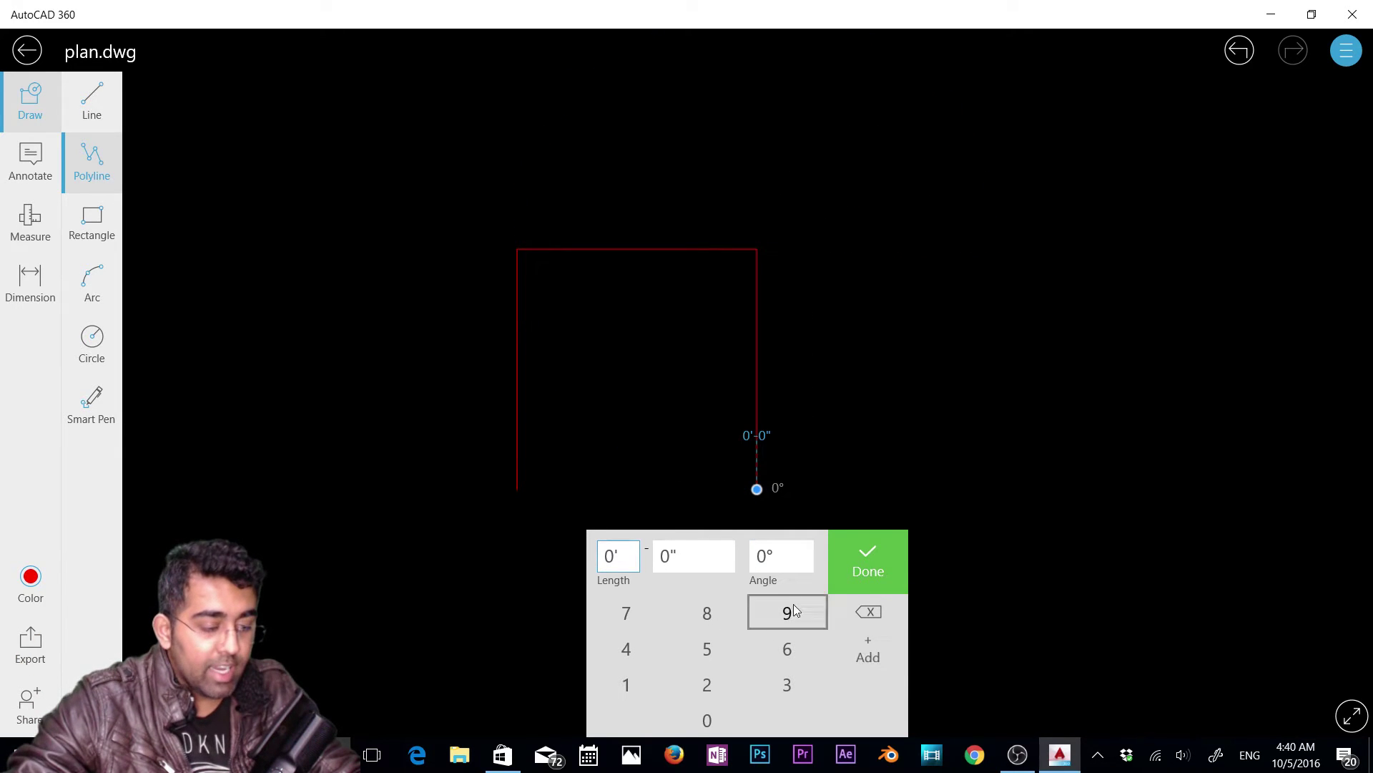
# Step: Add the last 10' side at 180°, finish the square and select it
pyautogui.doubleClick(620, 551)
pyautogui.write('10')
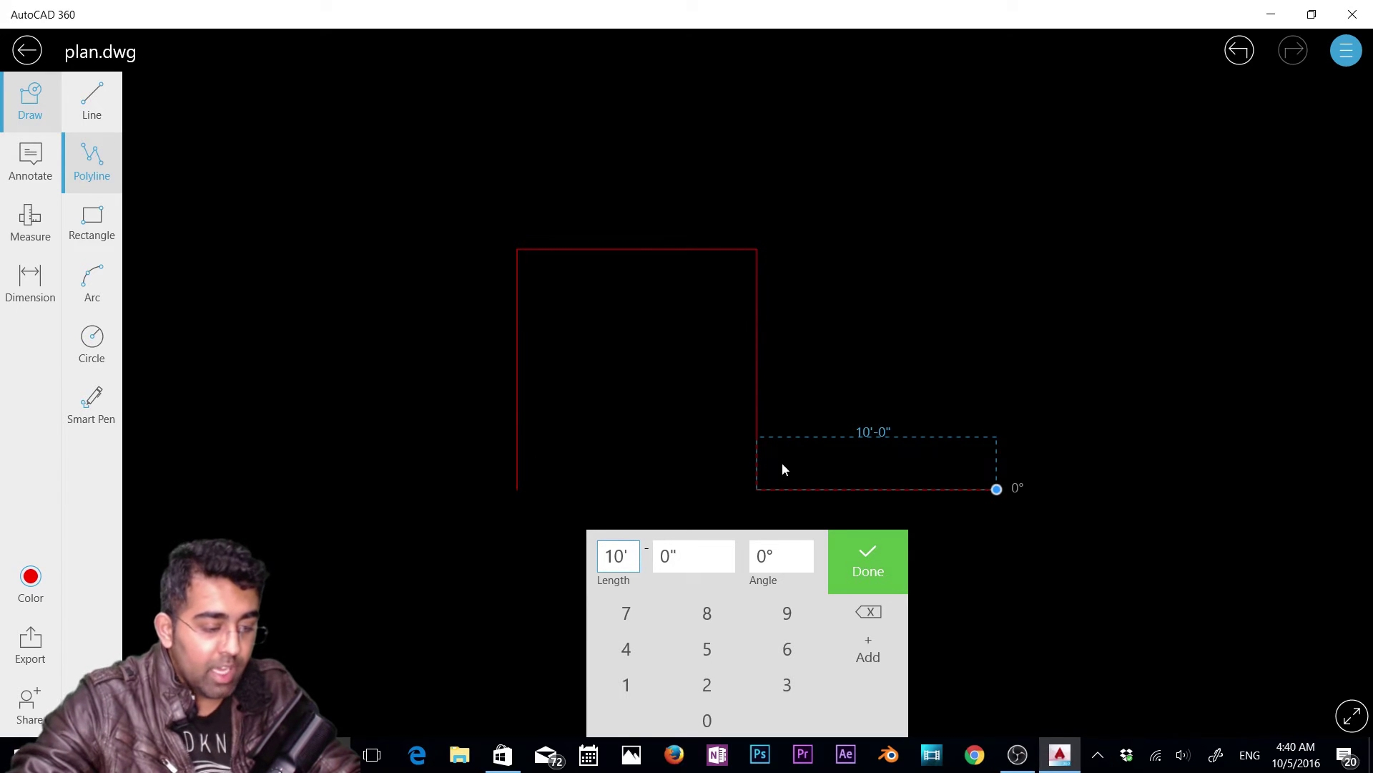
pyautogui.doubleClick(777, 553)
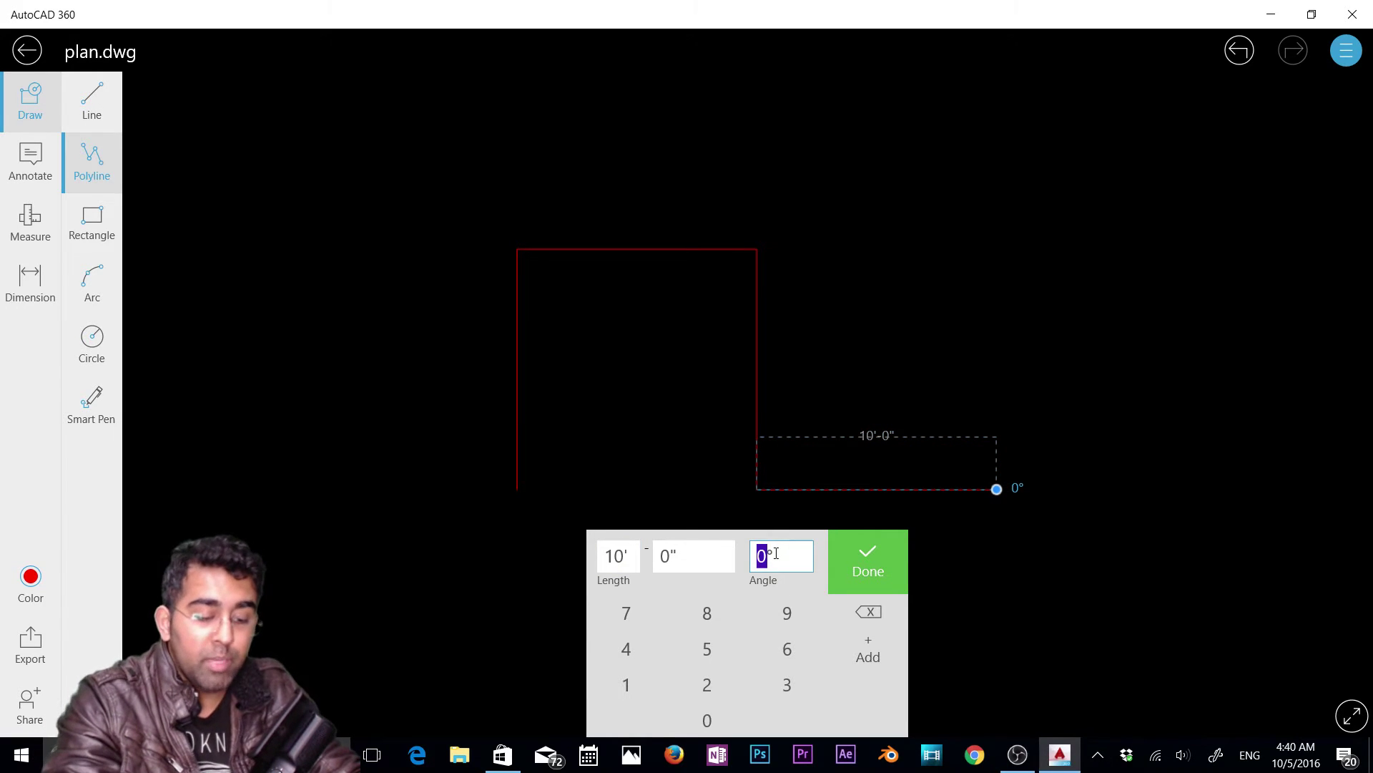
pyautogui.write('19')
pyautogui.press('BackSpace')
pyautogui.write('80')
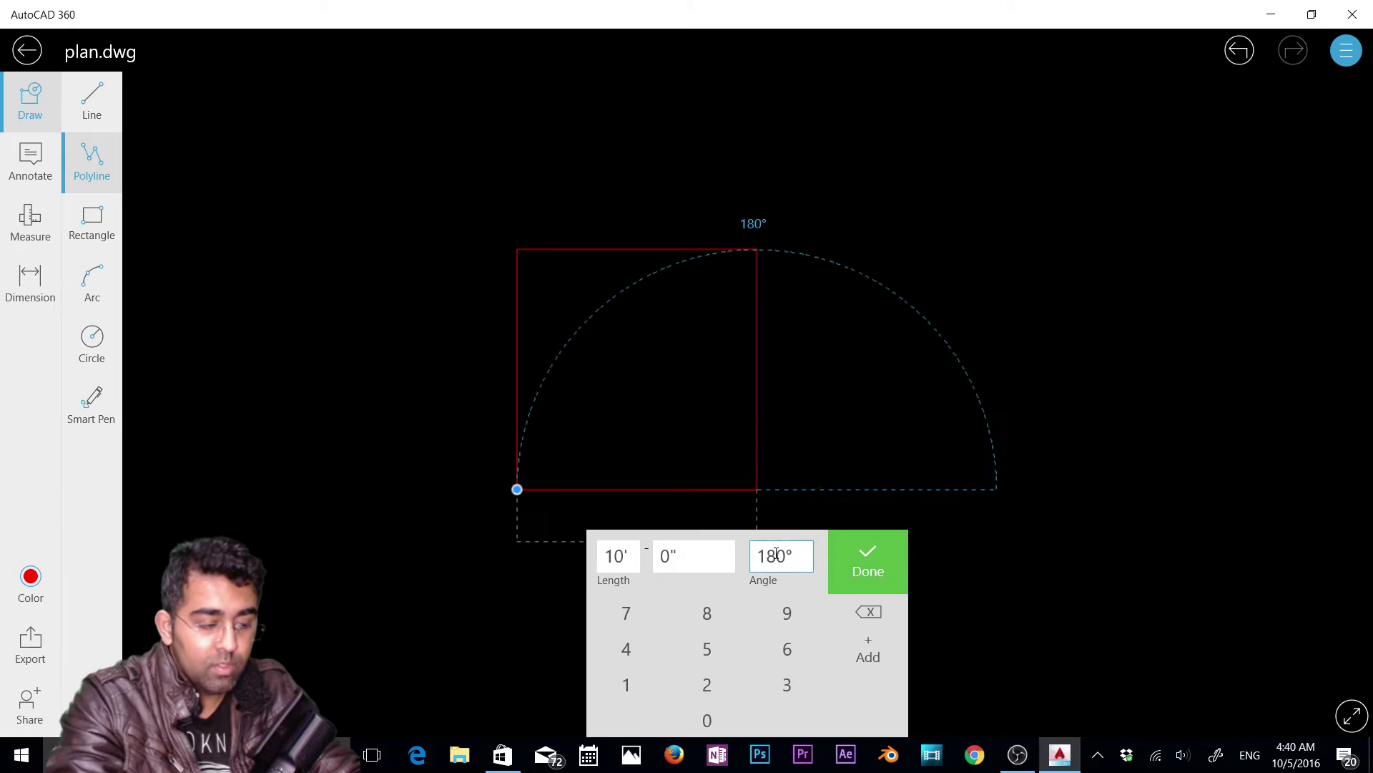
pyautogui.click(884, 575)
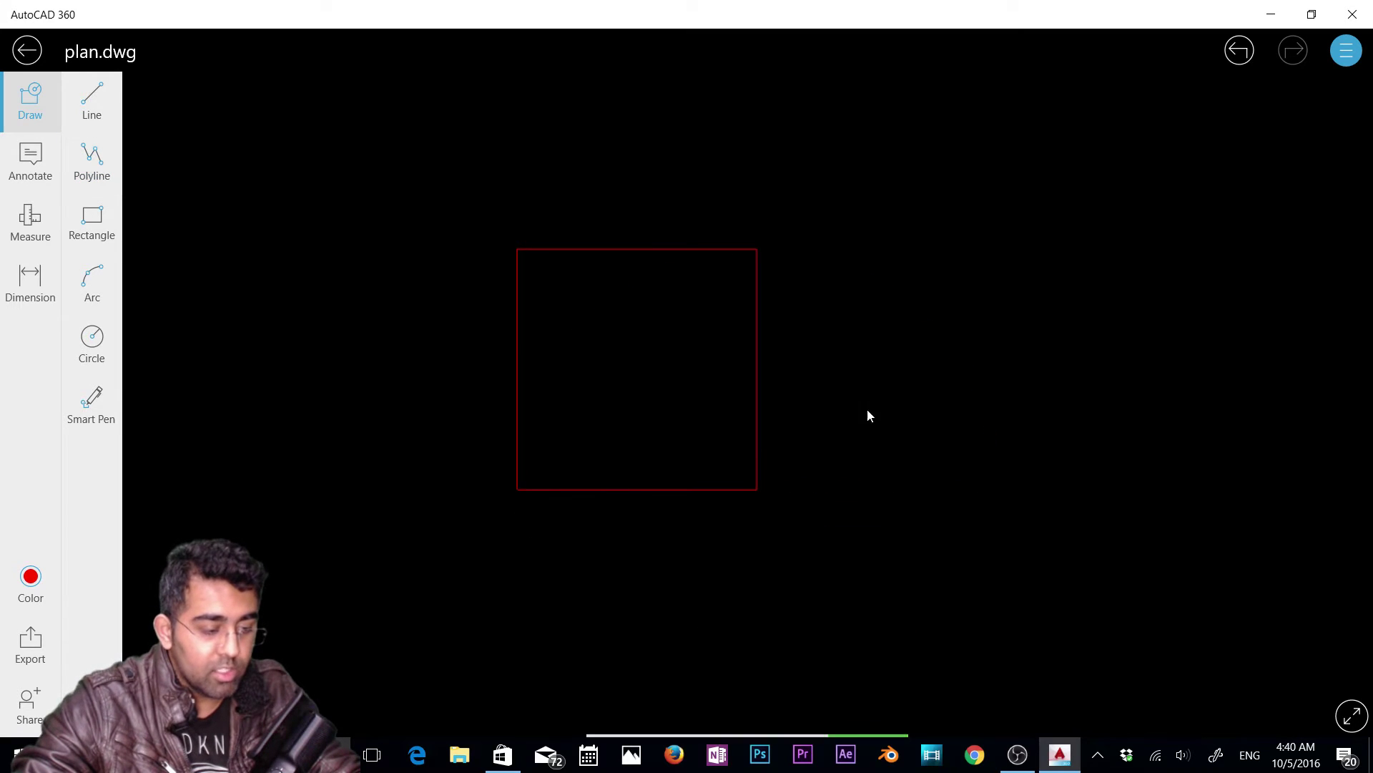
pyautogui.click(757, 359)
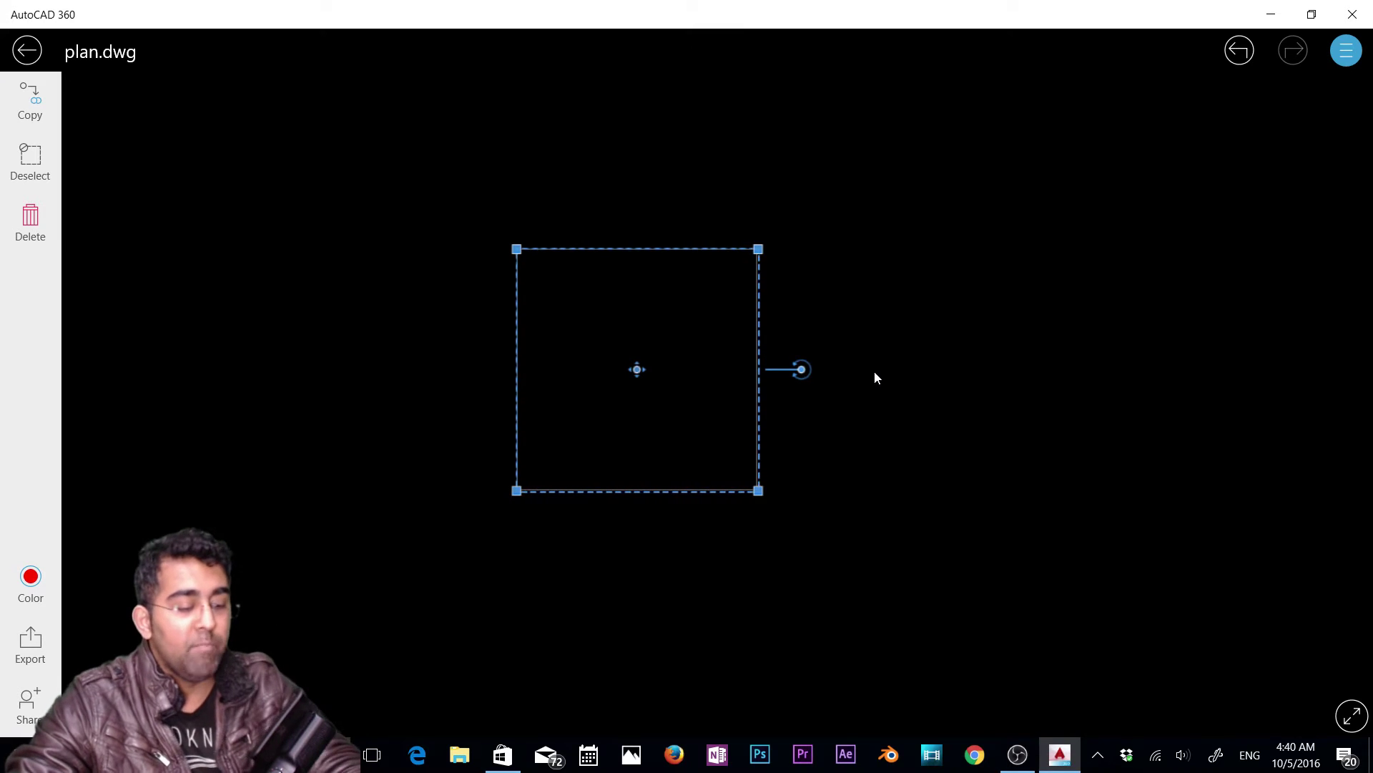
# Step: Delete the square, then draw a 20 by 10 rectangle and delete it
pyautogui.press('Delete')
pyautogui.click(34, 97)
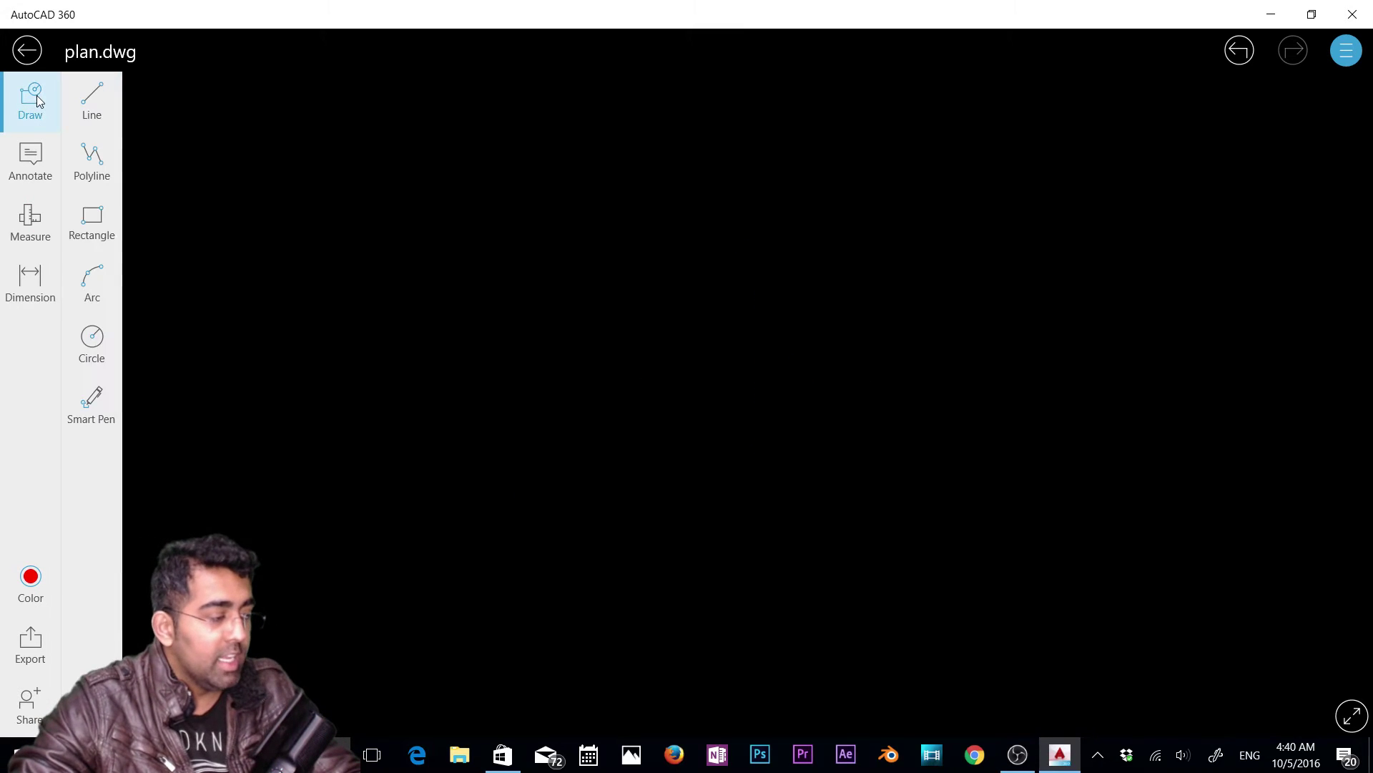
pyautogui.click(104, 239)
pyautogui.click(414, 438)
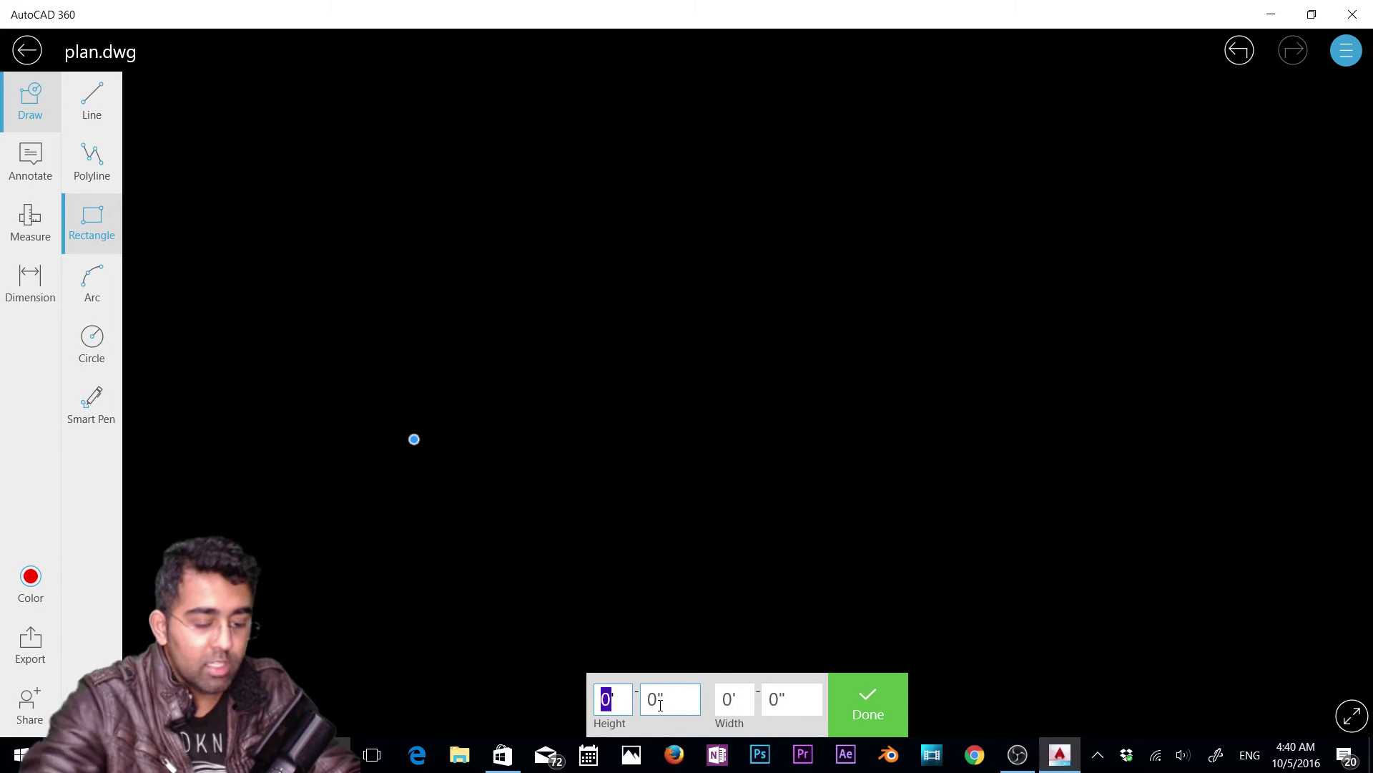
pyautogui.write('10')
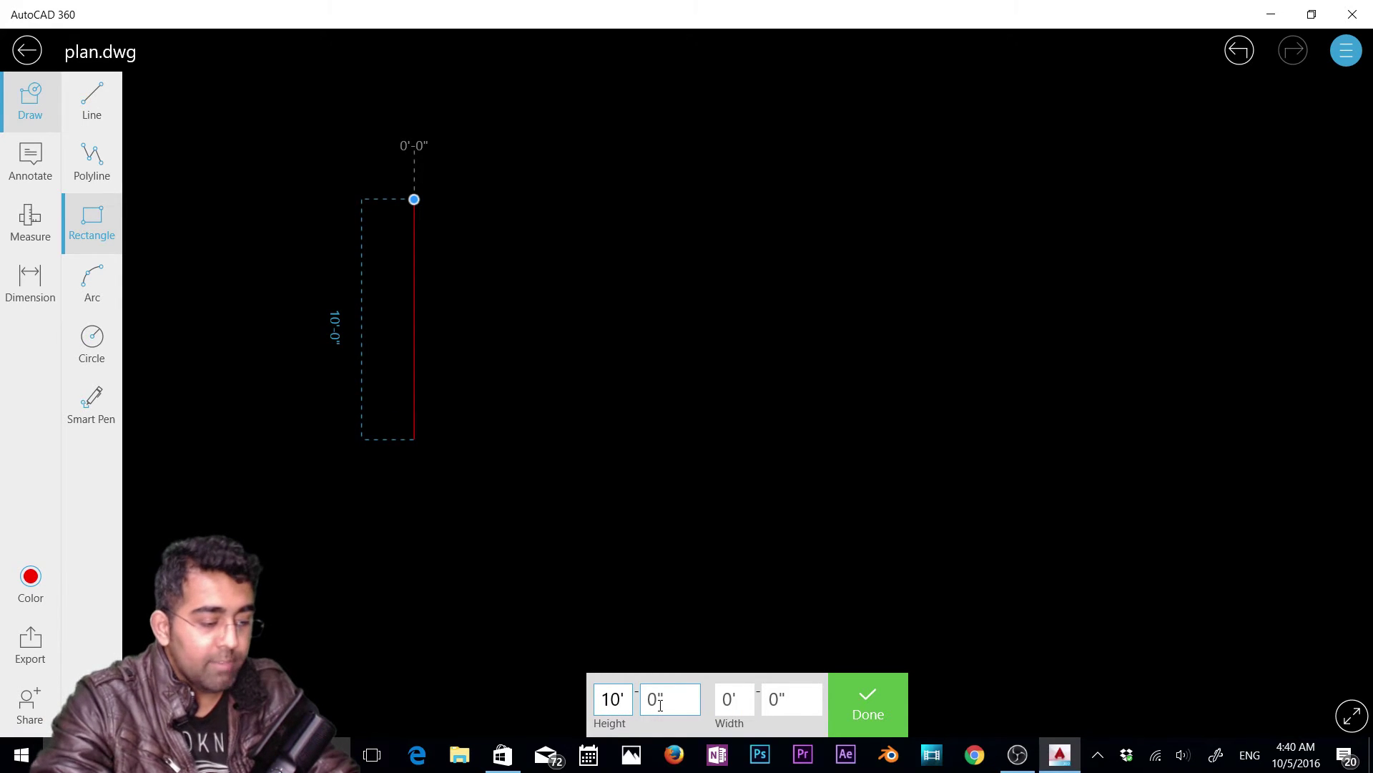
pyautogui.click(729, 699)
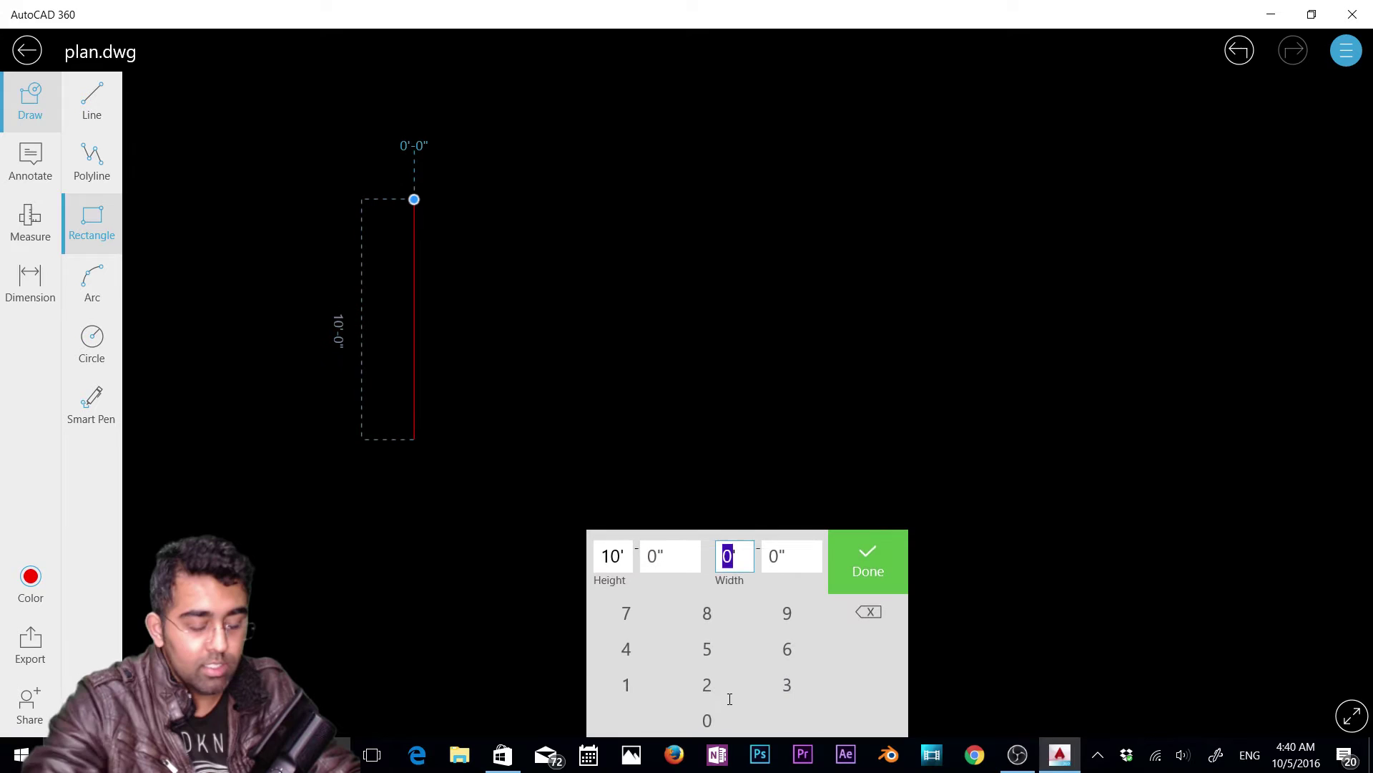
pyautogui.write('20')
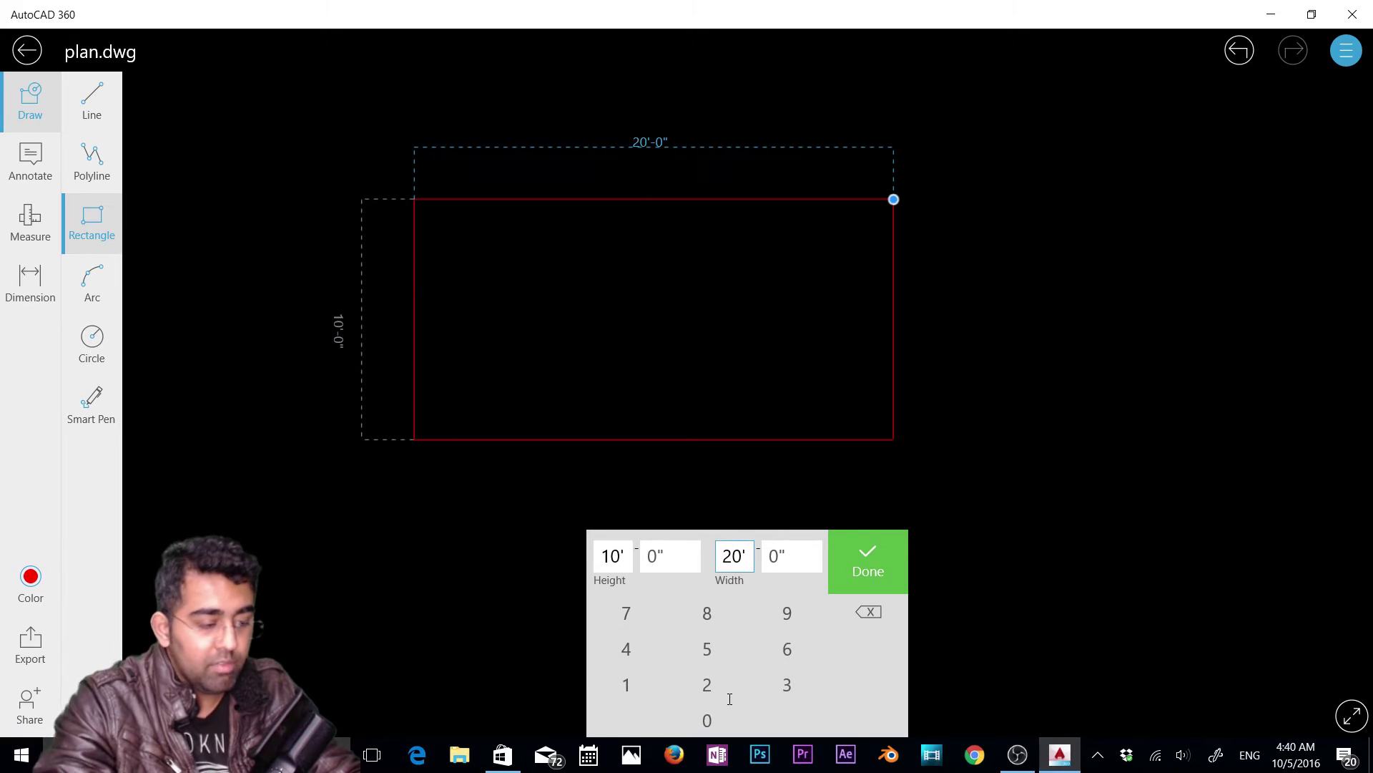
pyautogui.click(865, 571)
pyautogui.click(893, 439)
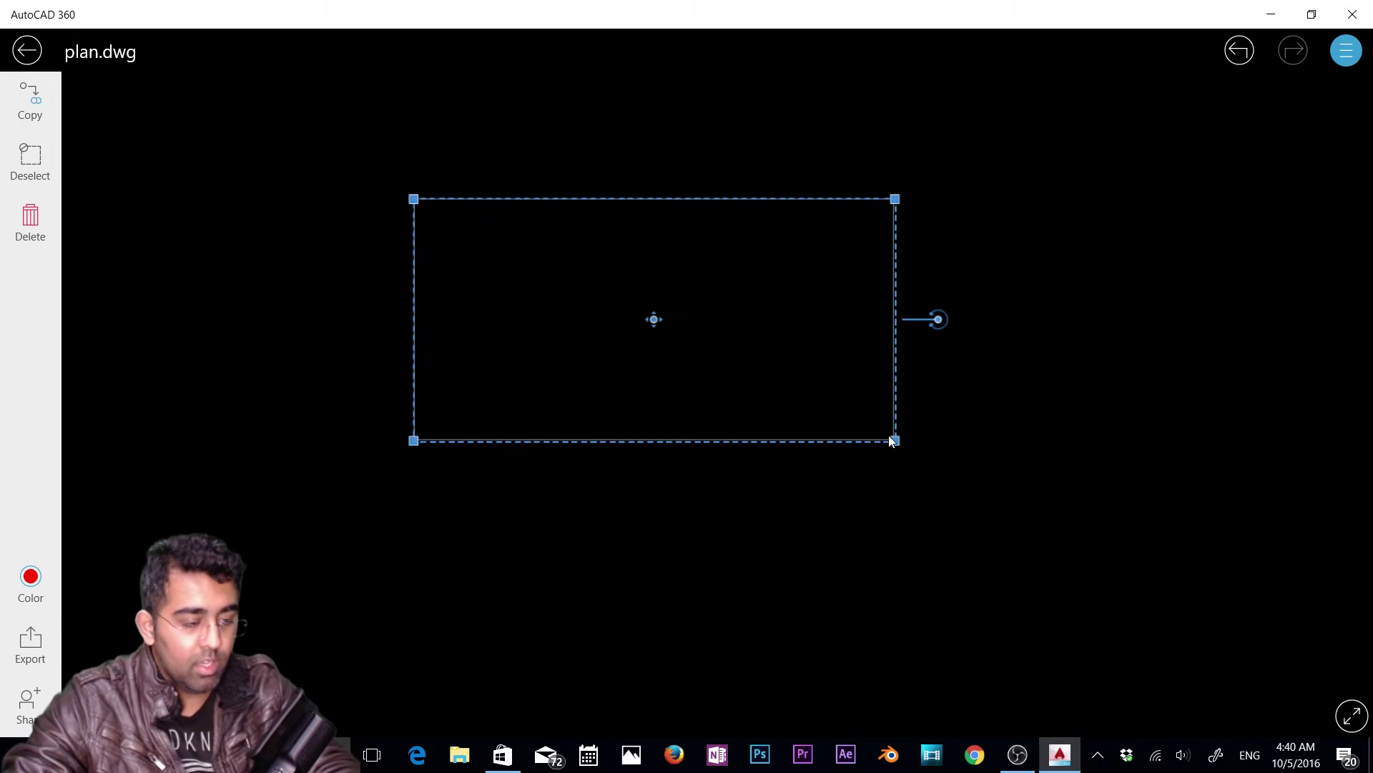
pyautogui.click(31, 222)
# Step: Draw a three-point arc and delete it
pyautogui.click(54, 111)
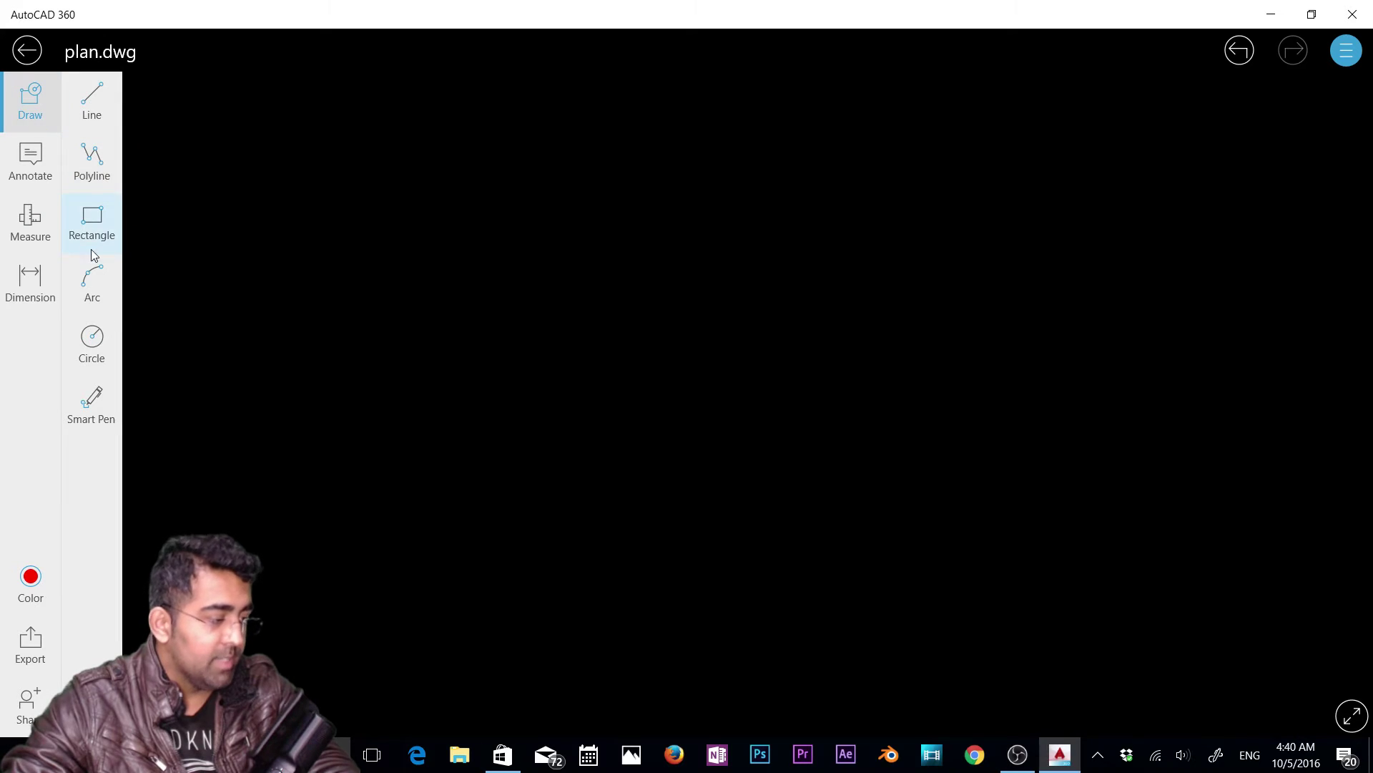
pyautogui.click(92, 279)
pyautogui.click(380, 460)
pyautogui.click(419, 309)
pyautogui.click(732, 390)
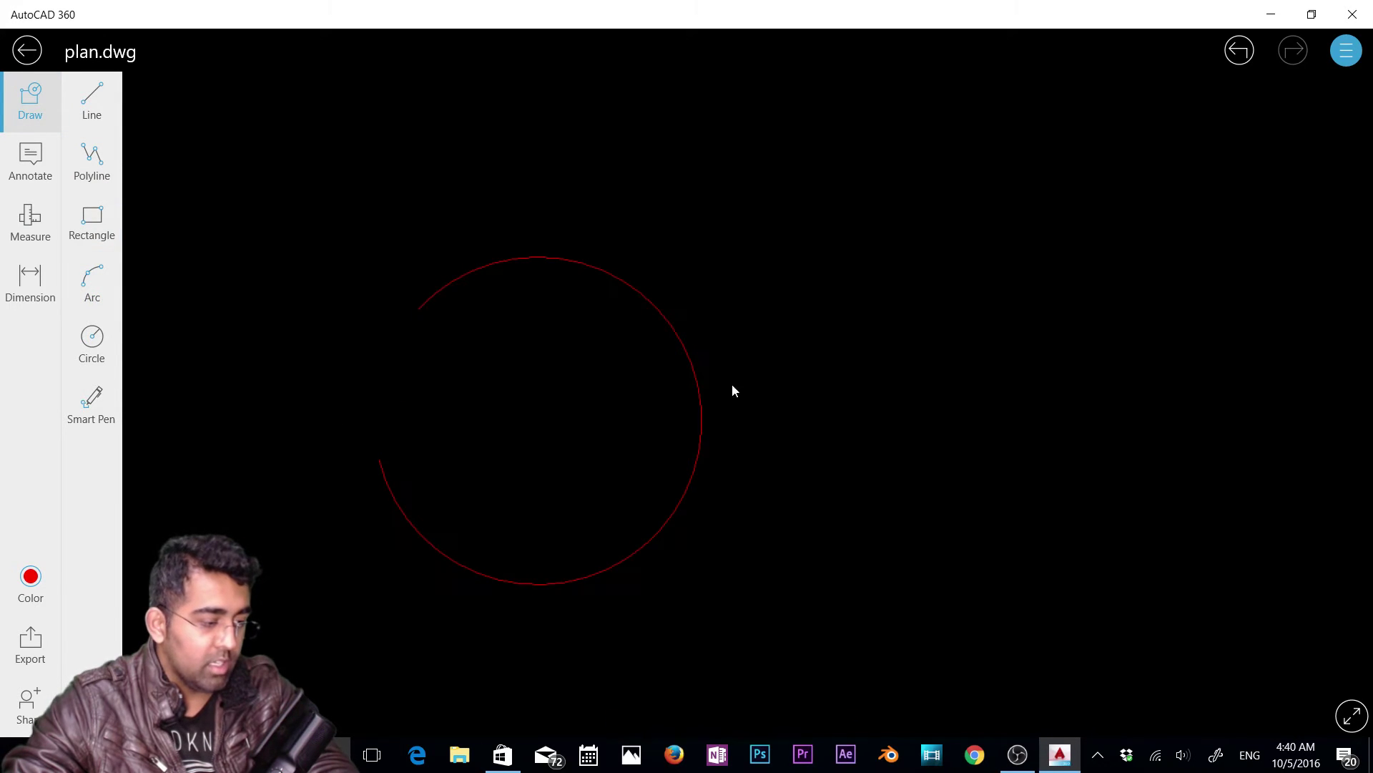
pyautogui.click(702, 401)
pyautogui.click(31, 214)
# Step: Draw a circle with a 9'-3" radius and delete it
pyautogui.click(30, 100)
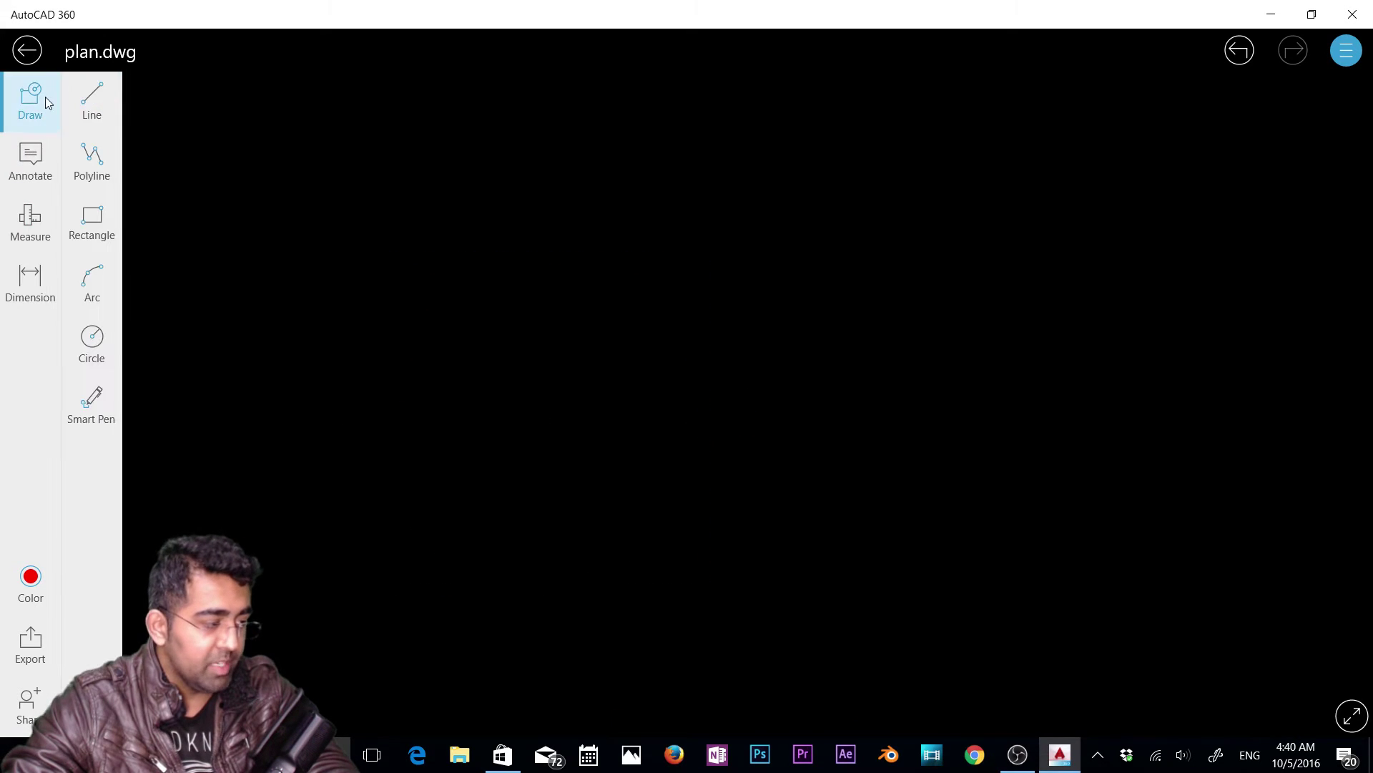
pyautogui.click(92, 340)
pyautogui.click(493, 395)
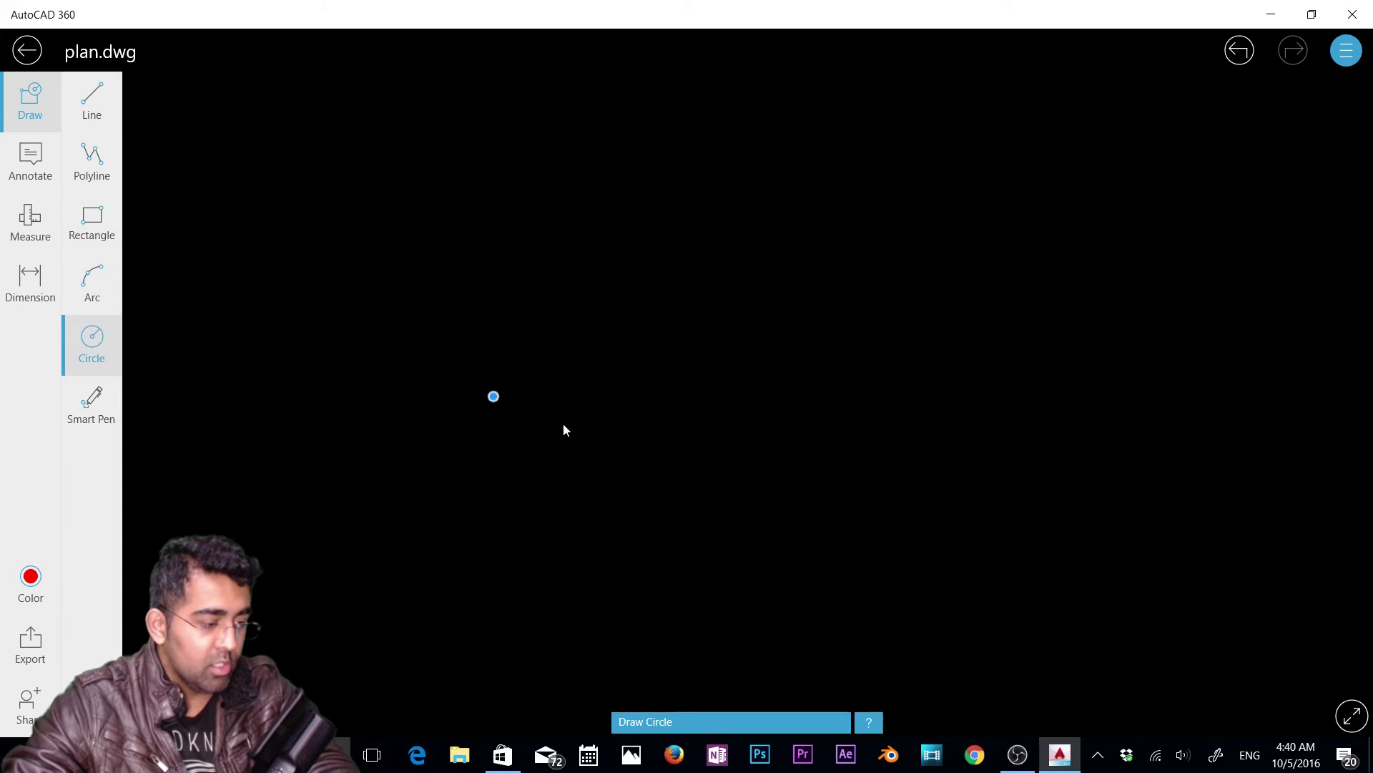
pyautogui.click(692, 496)
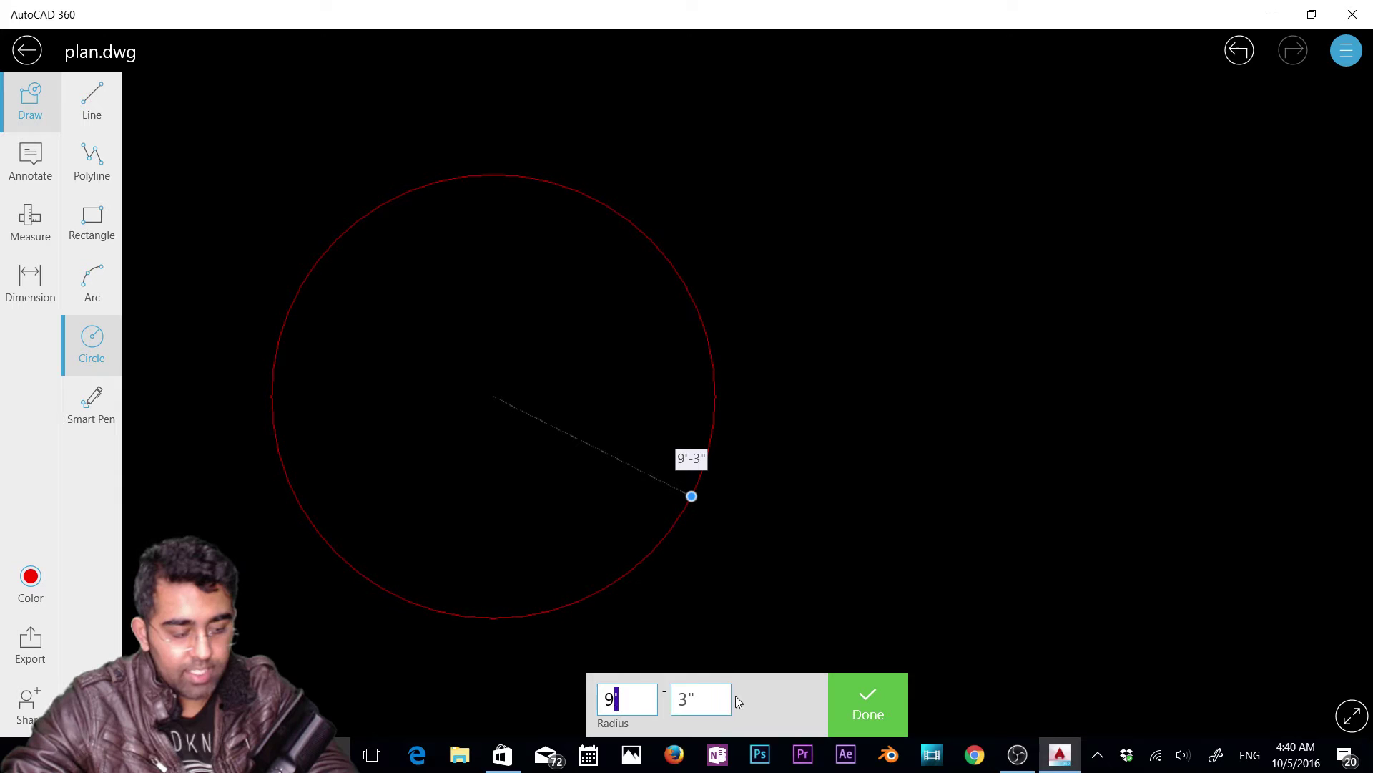
pyautogui.click(893, 711)
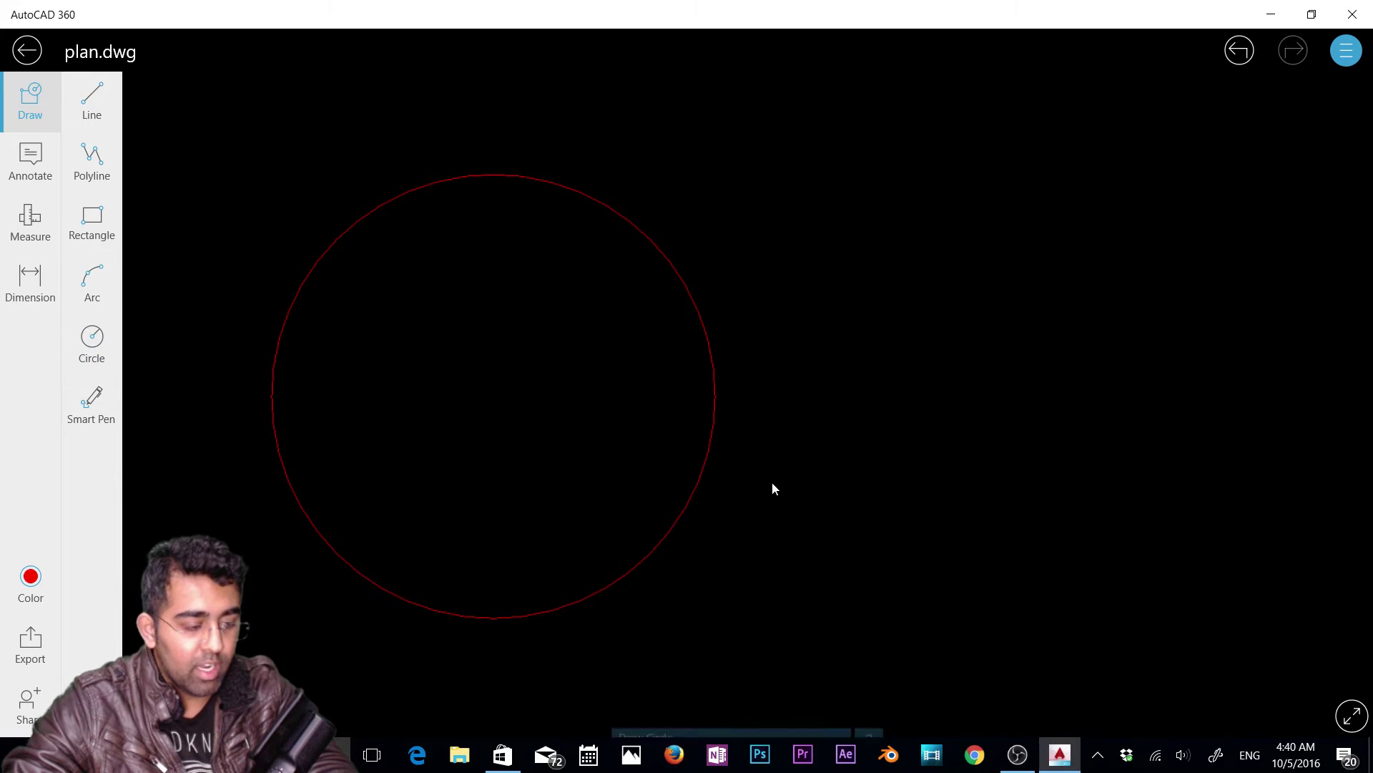
pyautogui.click(705, 442)
pyautogui.press('Delete')
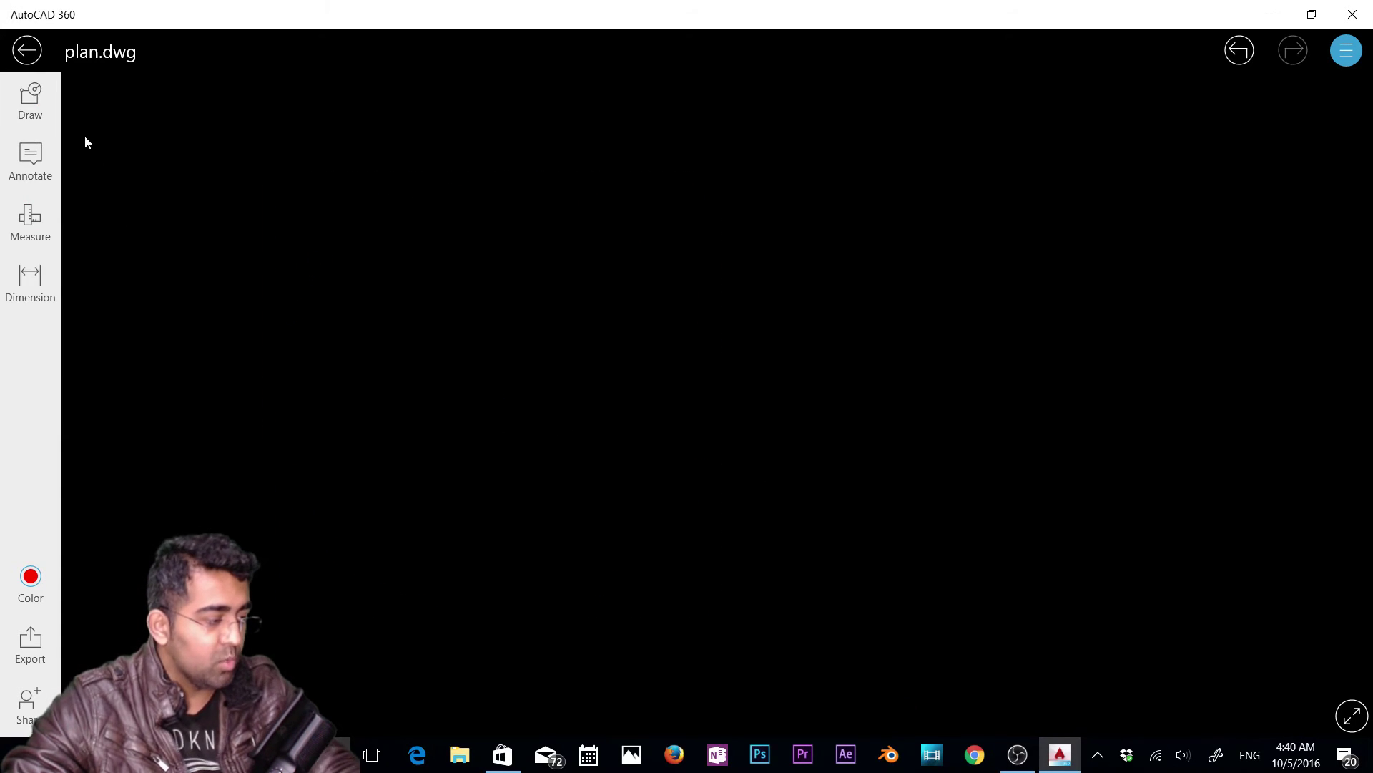
pyautogui.click(52, 113)
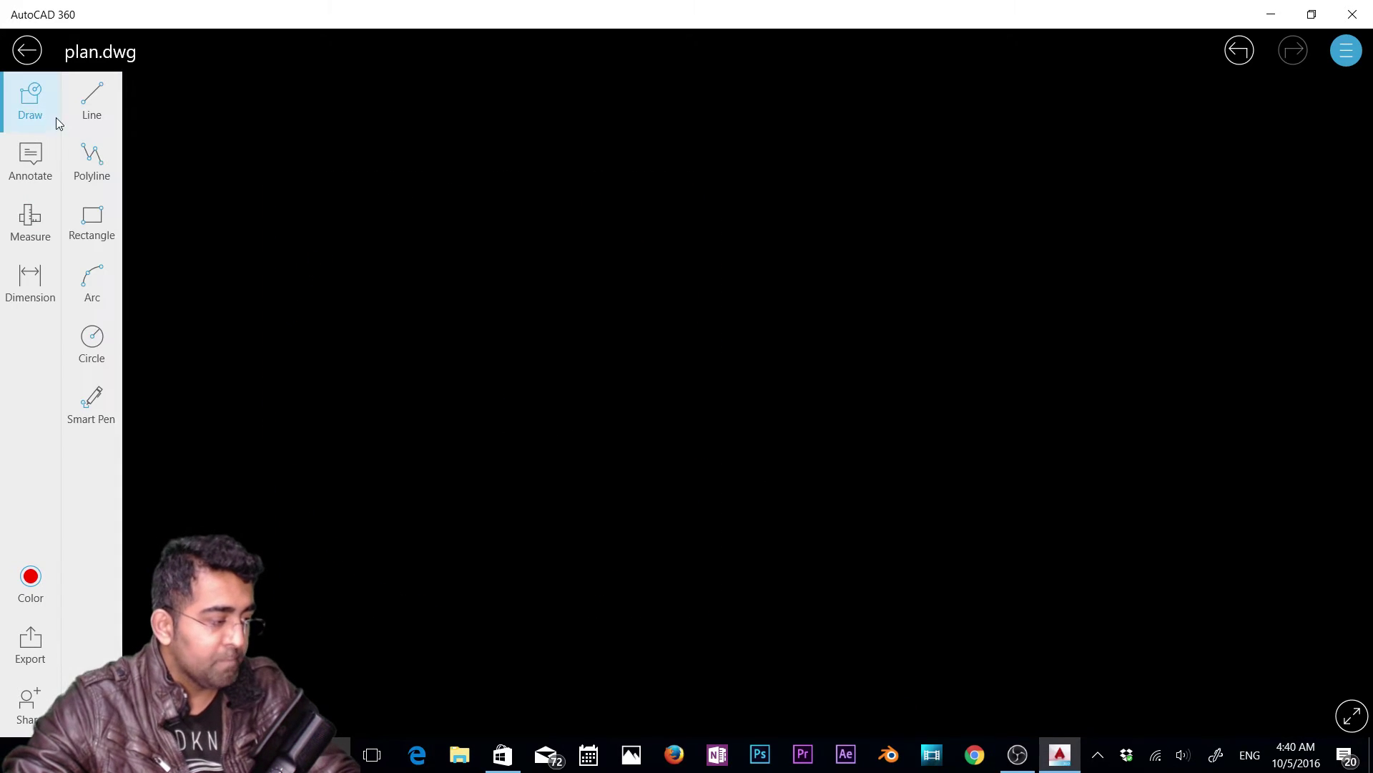
pyautogui.click(97, 407)
pyautogui.moveTo(447, 463); pyautogui.dragTo(545, 379)
pyautogui.click(842, 405)
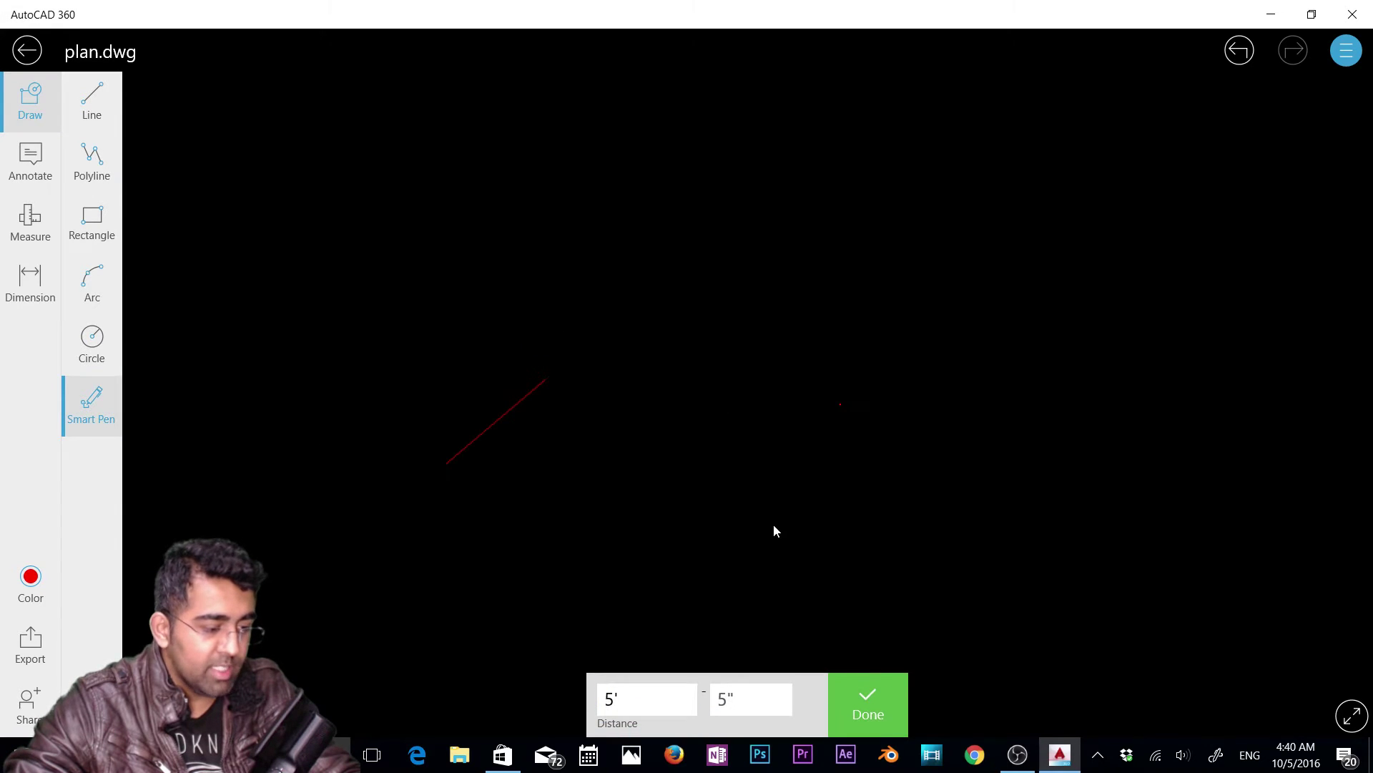
pyautogui.moveTo(773, 524); pyautogui.dragTo(834, 402)
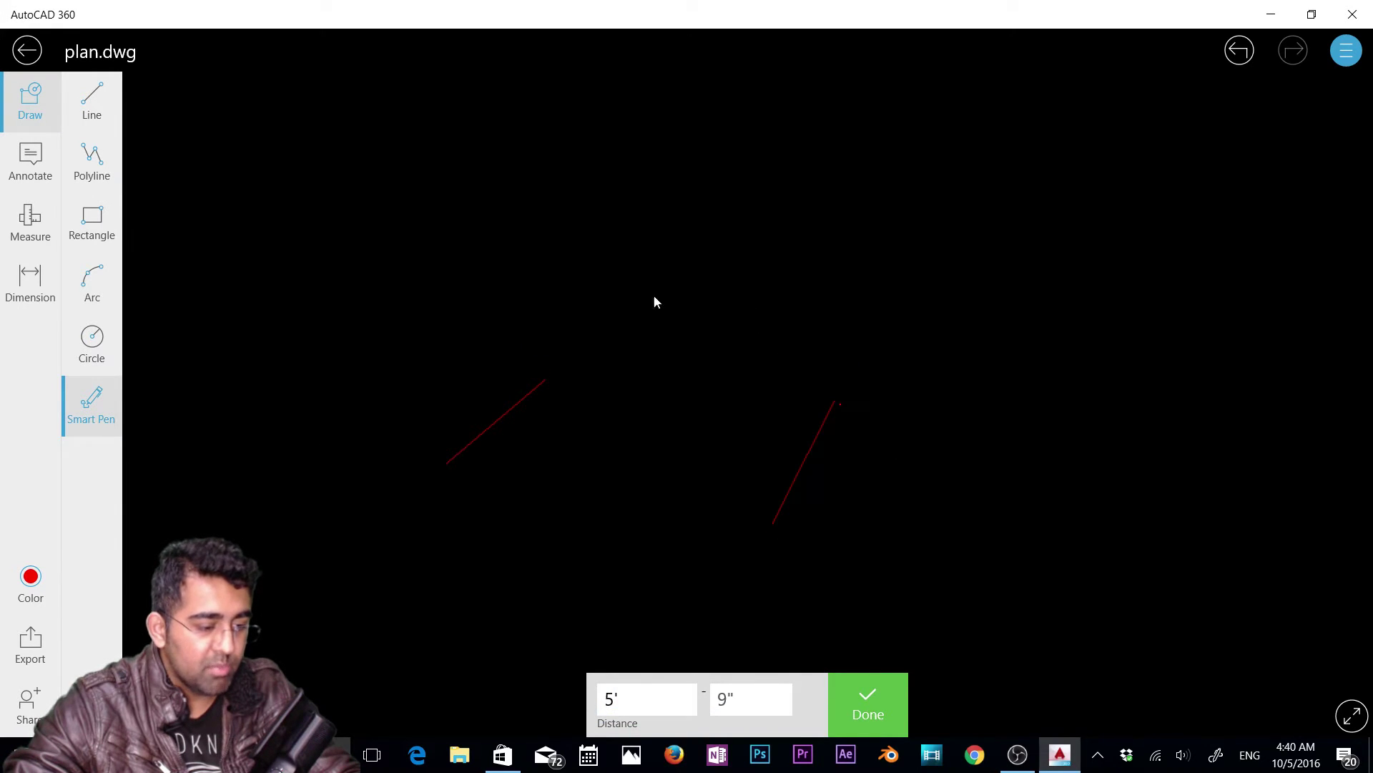
pyautogui.moveTo(637, 296); pyautogui.dragTo(661, 384)
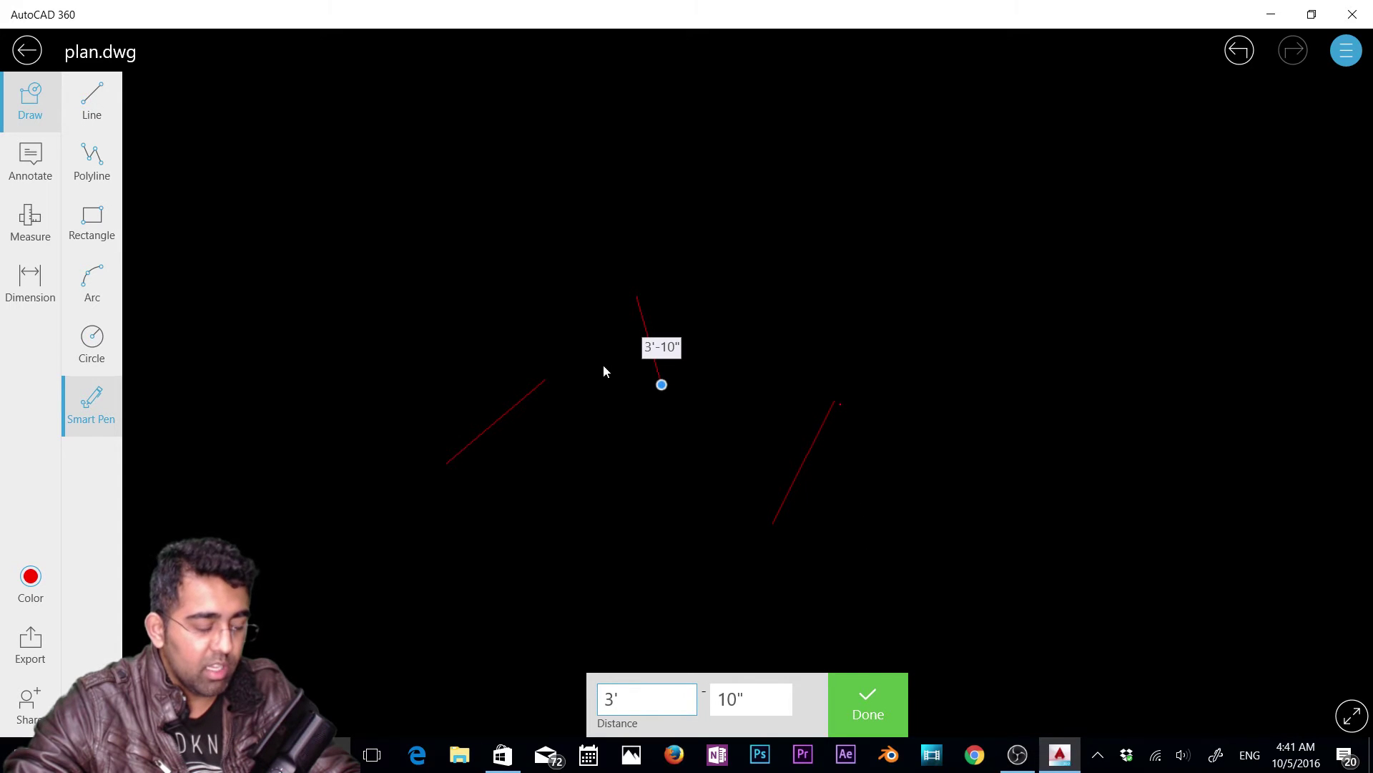
pyautogui.click(890, 686)
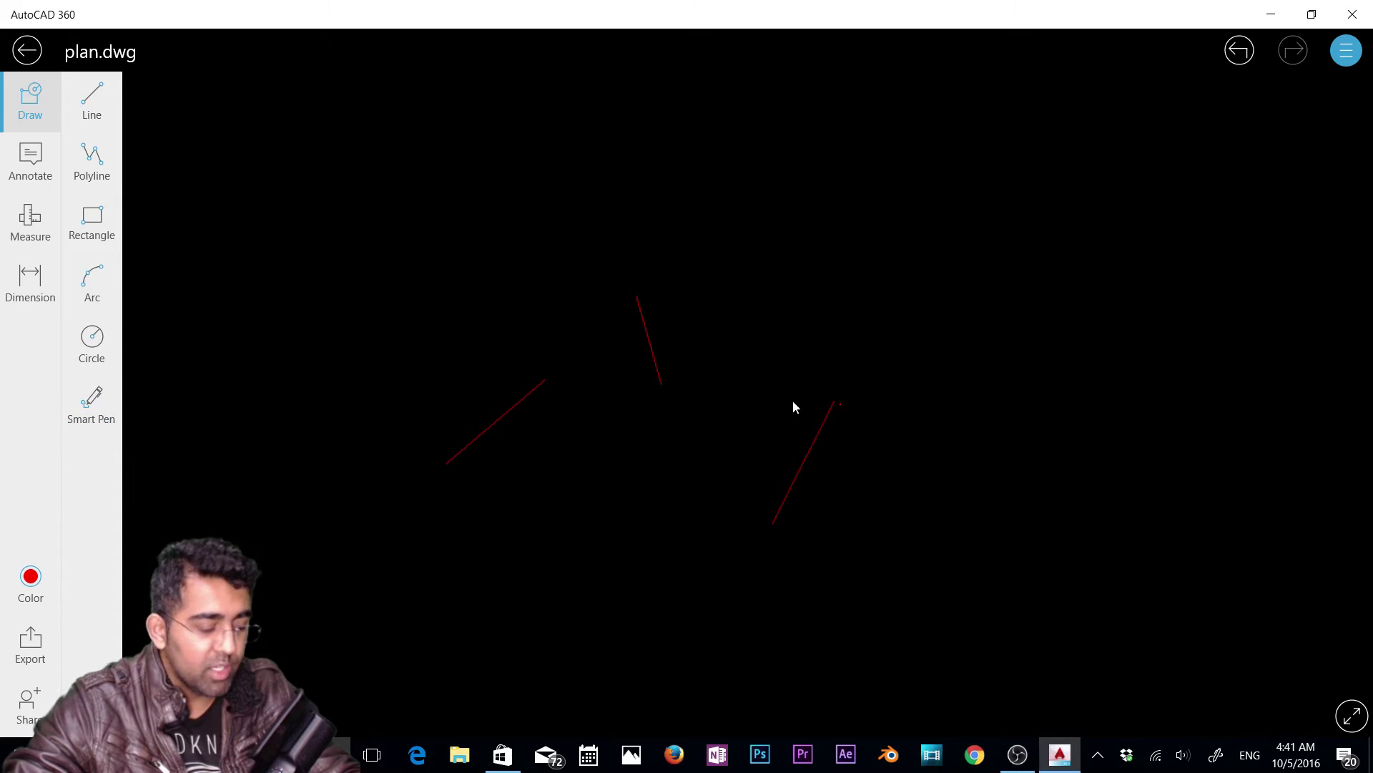
pyautogui.click(1240, 52)
pyautogui.click(1240, 51)
pyautogui.click(1241, 52)
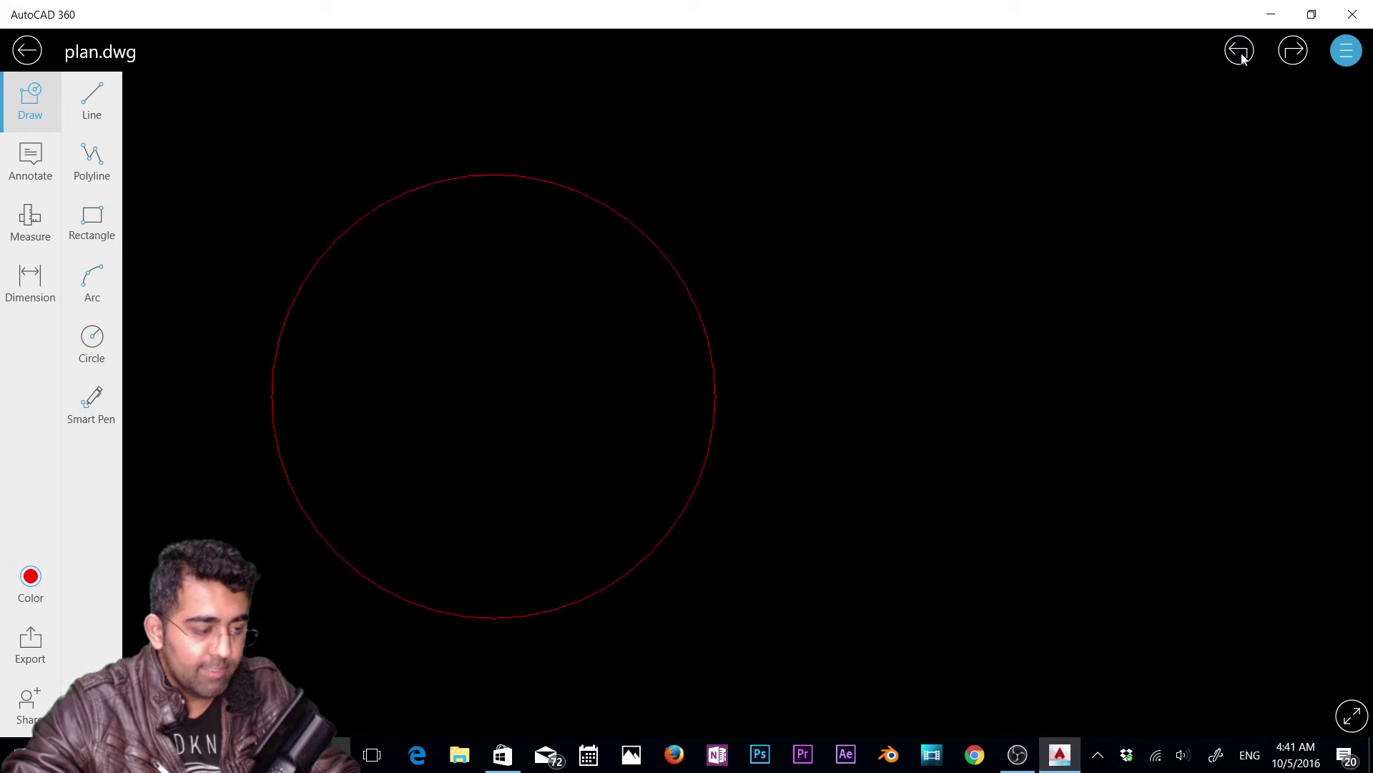
pyautogui.click(1241, 51)
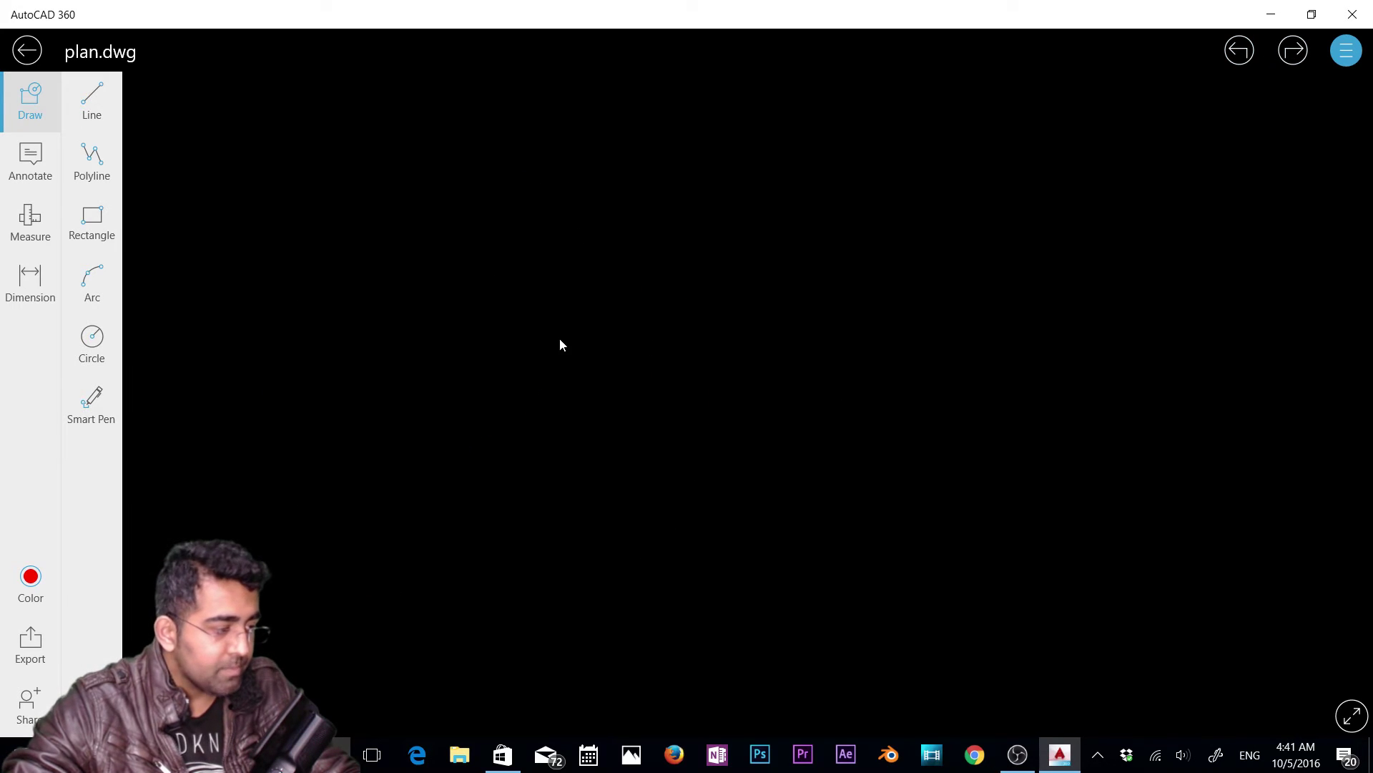
pyautogui.click(25, 156)
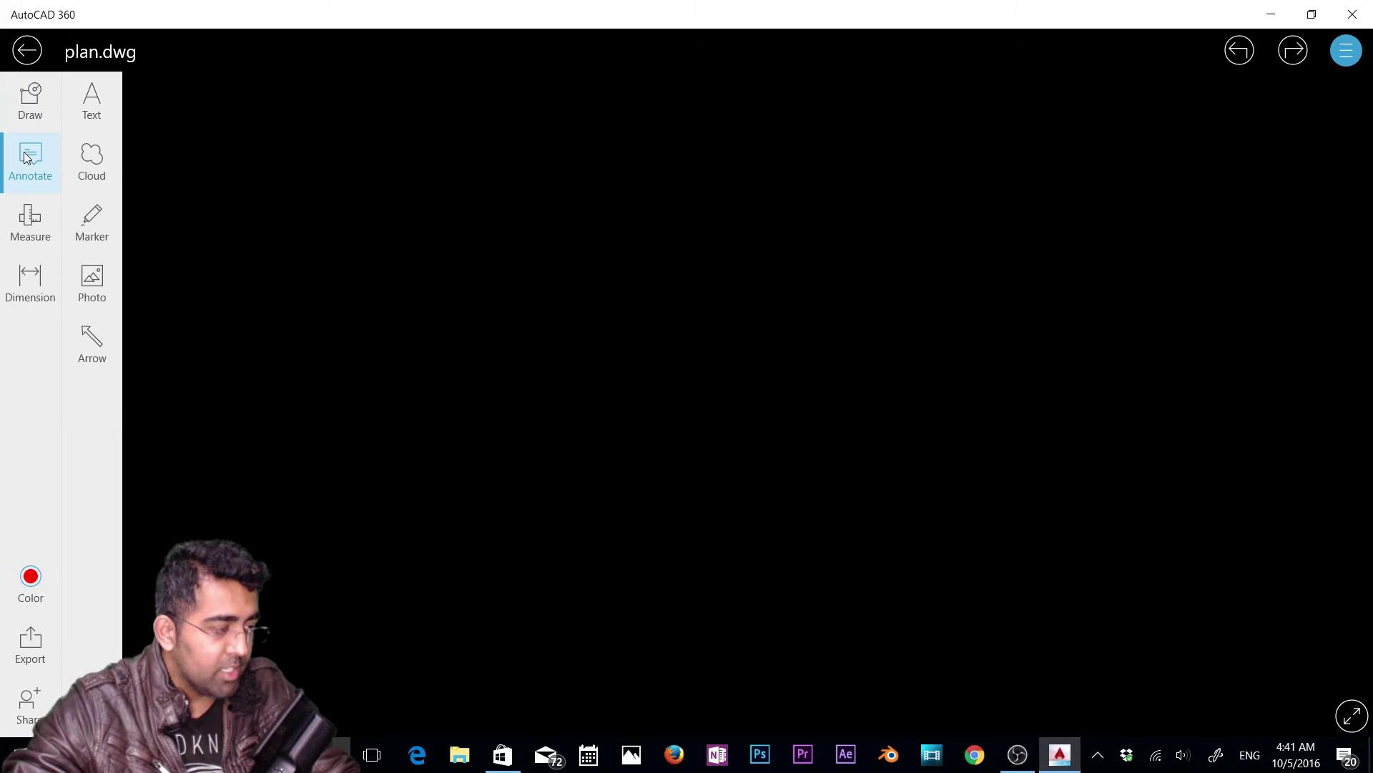
pyautogui.click(34, 236)
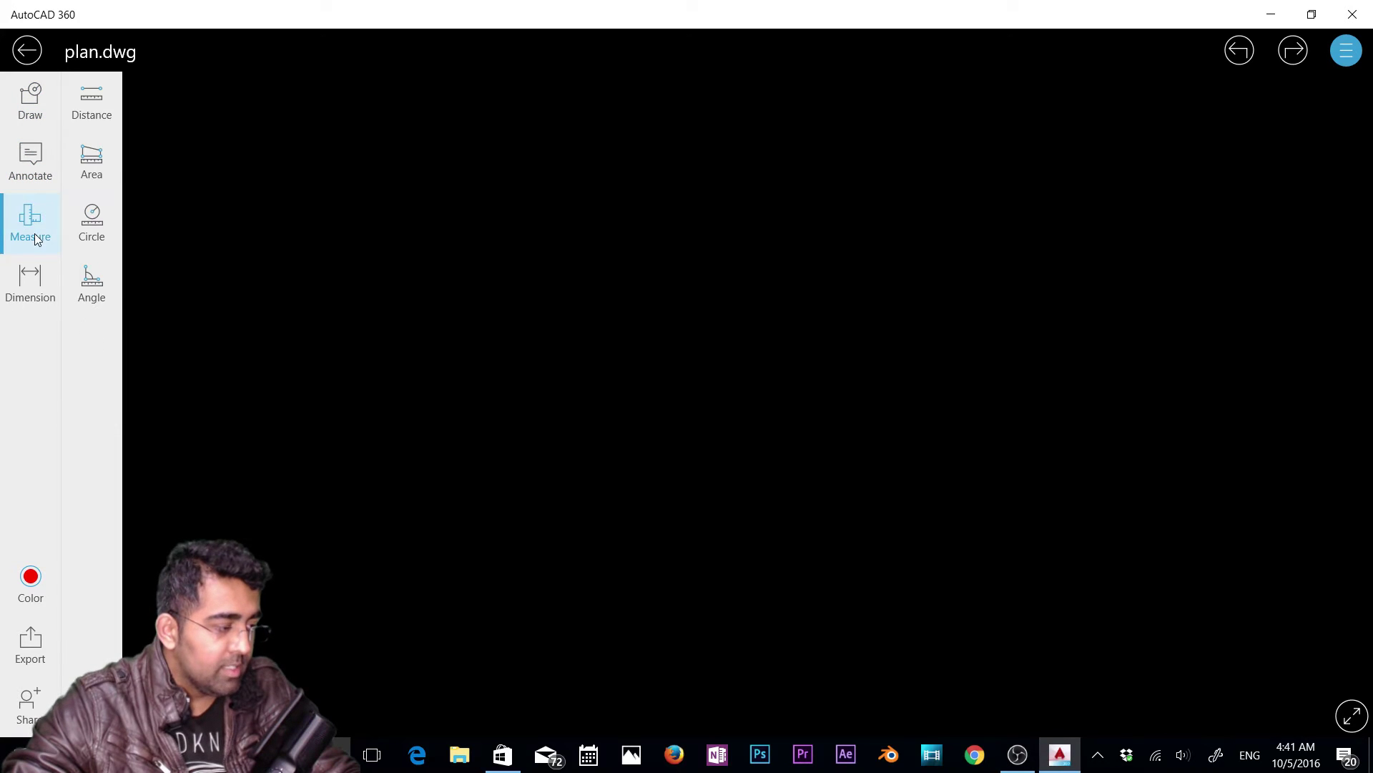
pyautogui.click(24, 299)
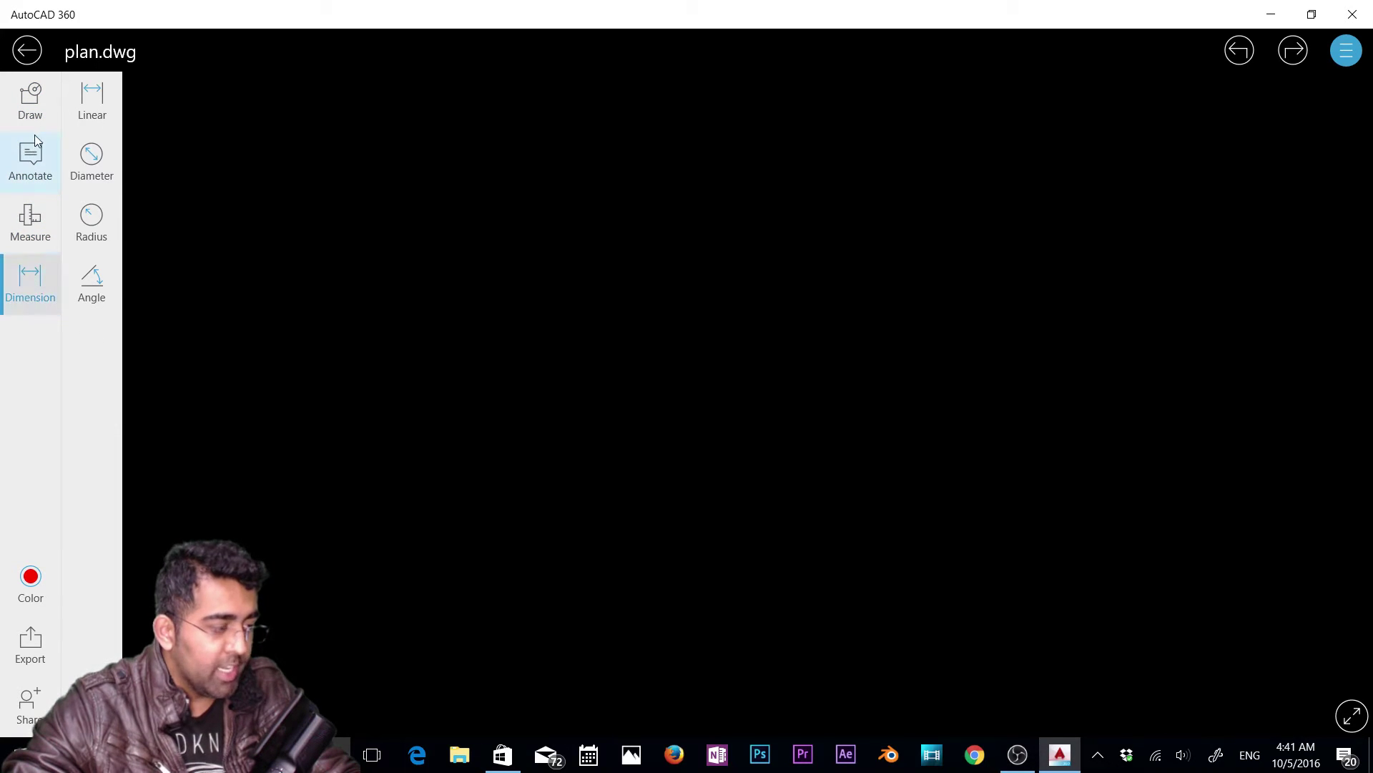
pyautogui.click(33, 158)
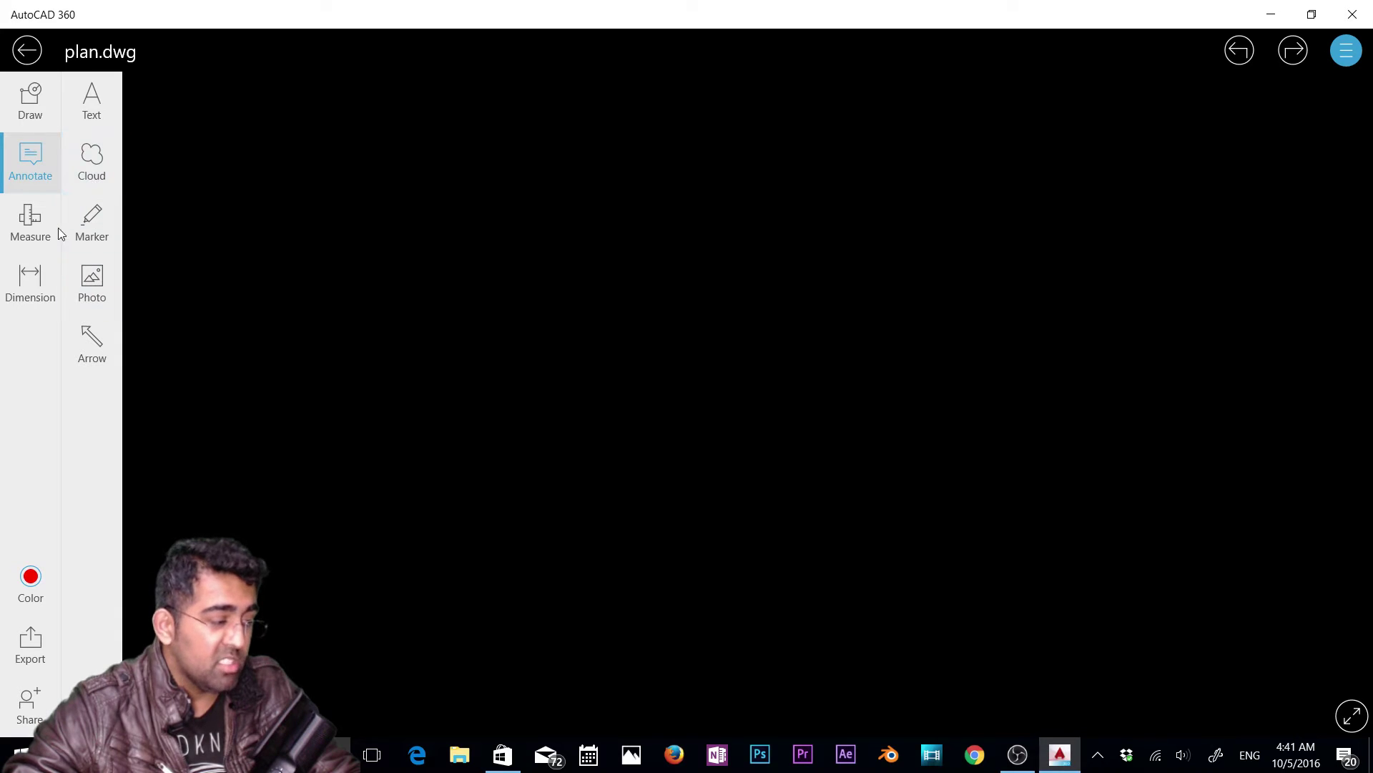
pyautogui.click(39, 99)
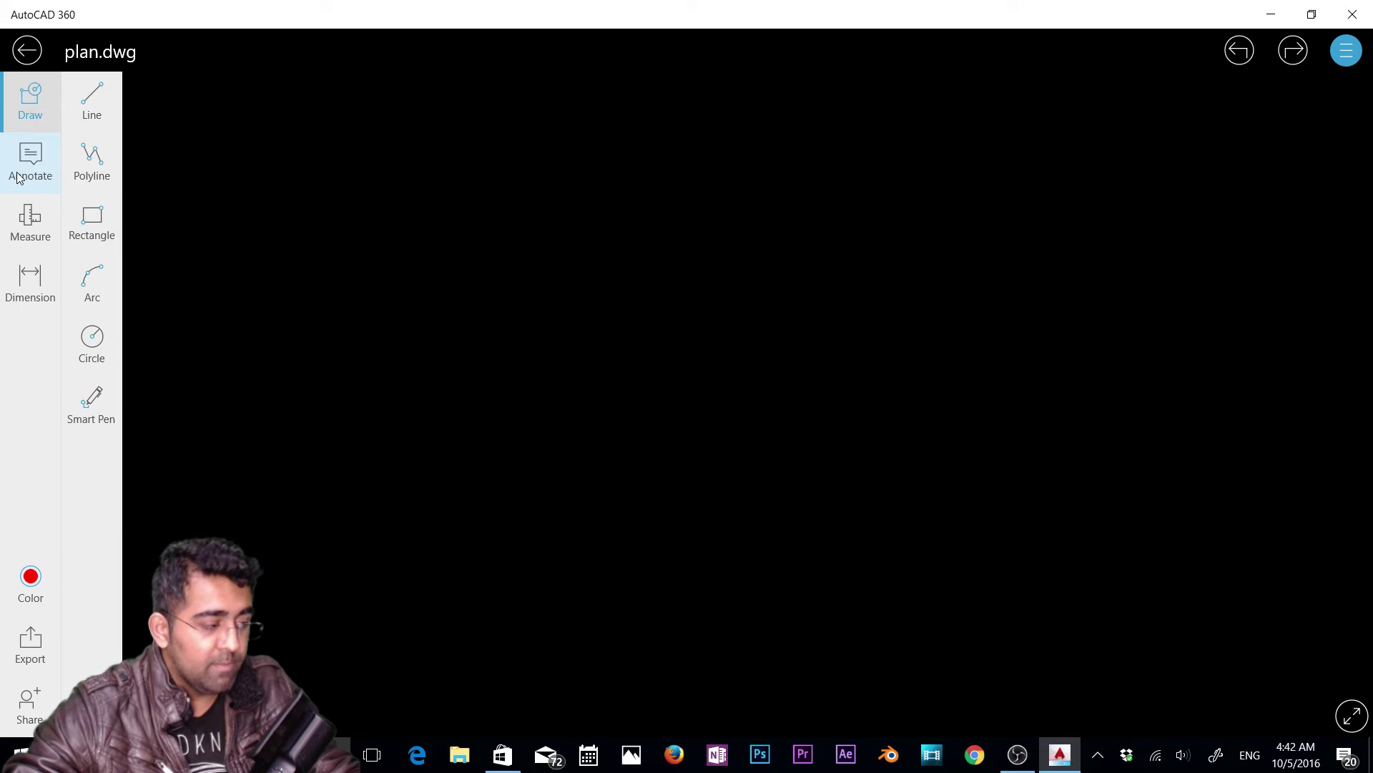
# Step: Draw a 12'-2" by 9'-1 1/4" rectangle near the centre
pyautogui.click(95, 226)
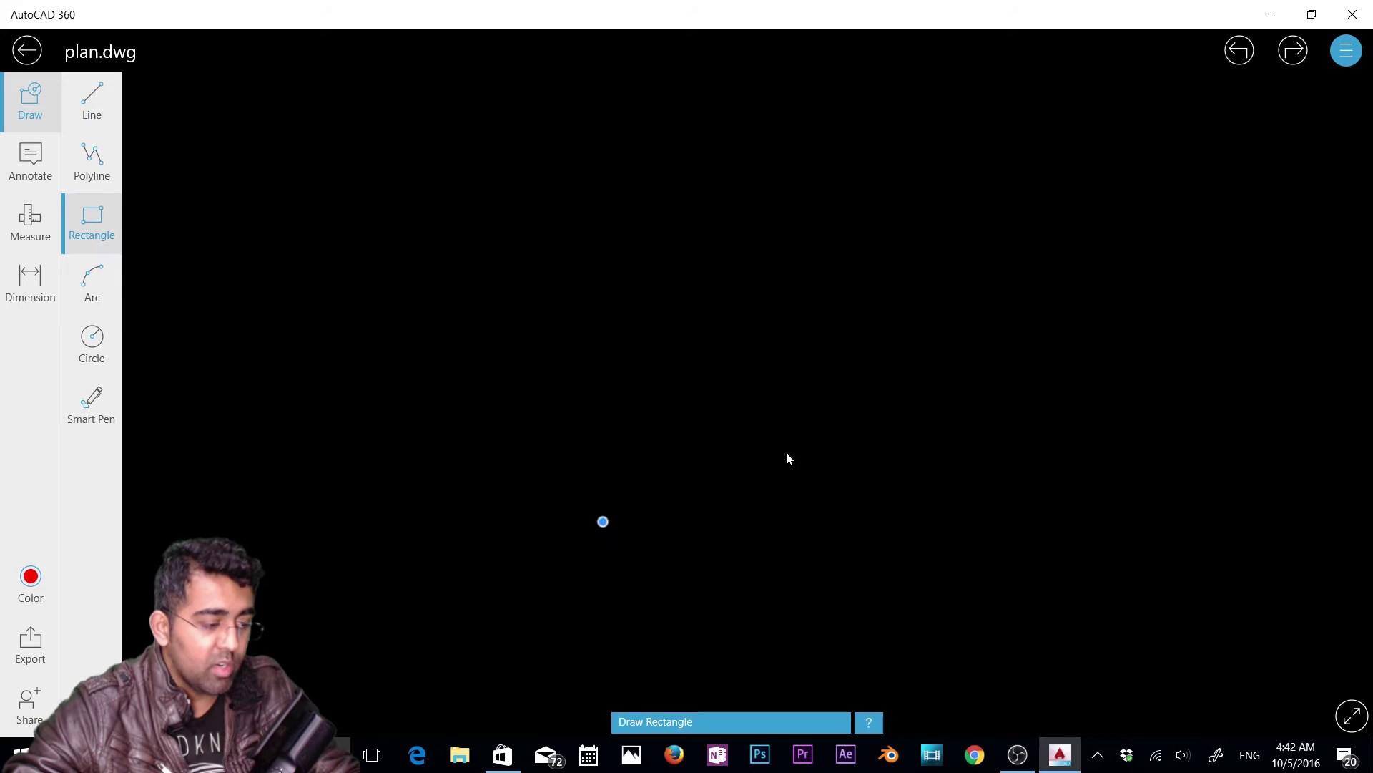
pyautogui.click(894, 304)
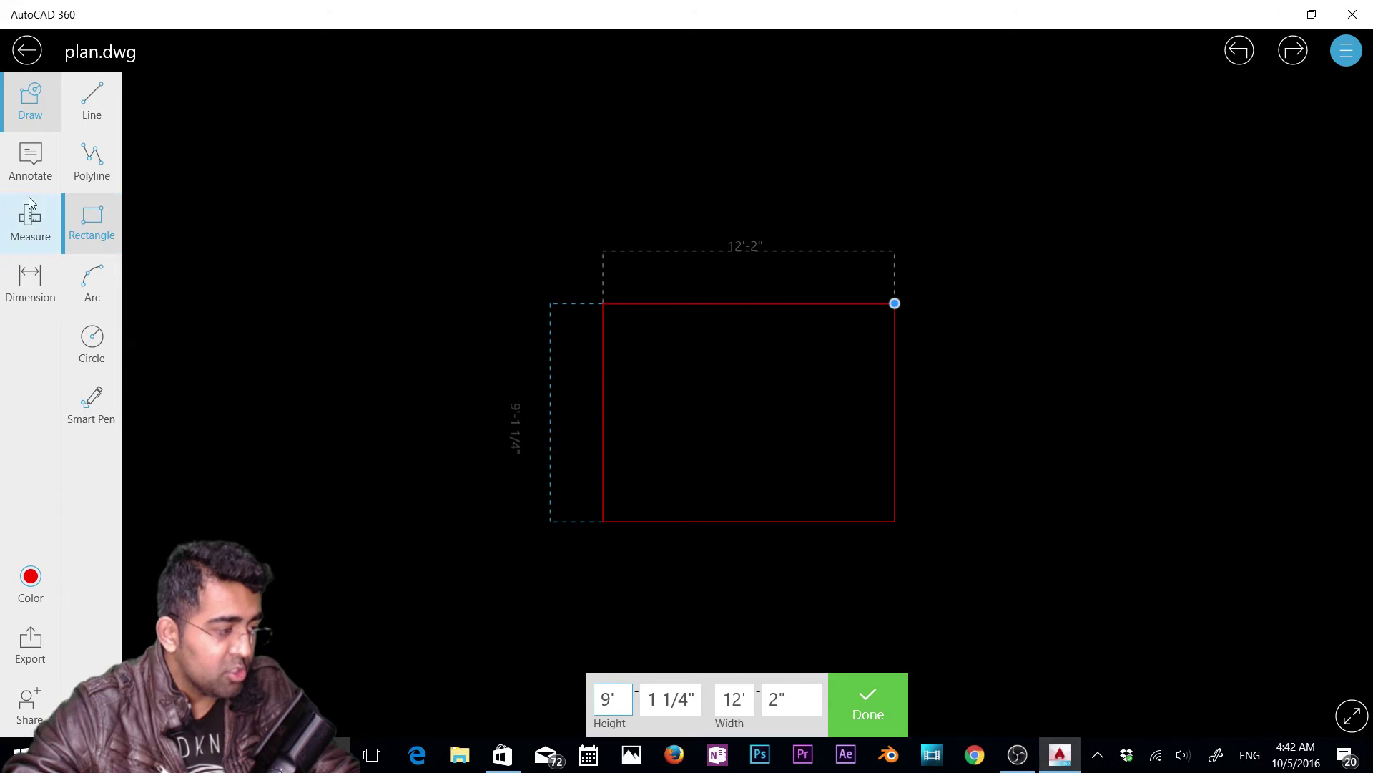
pyautogui.click(32, 173)
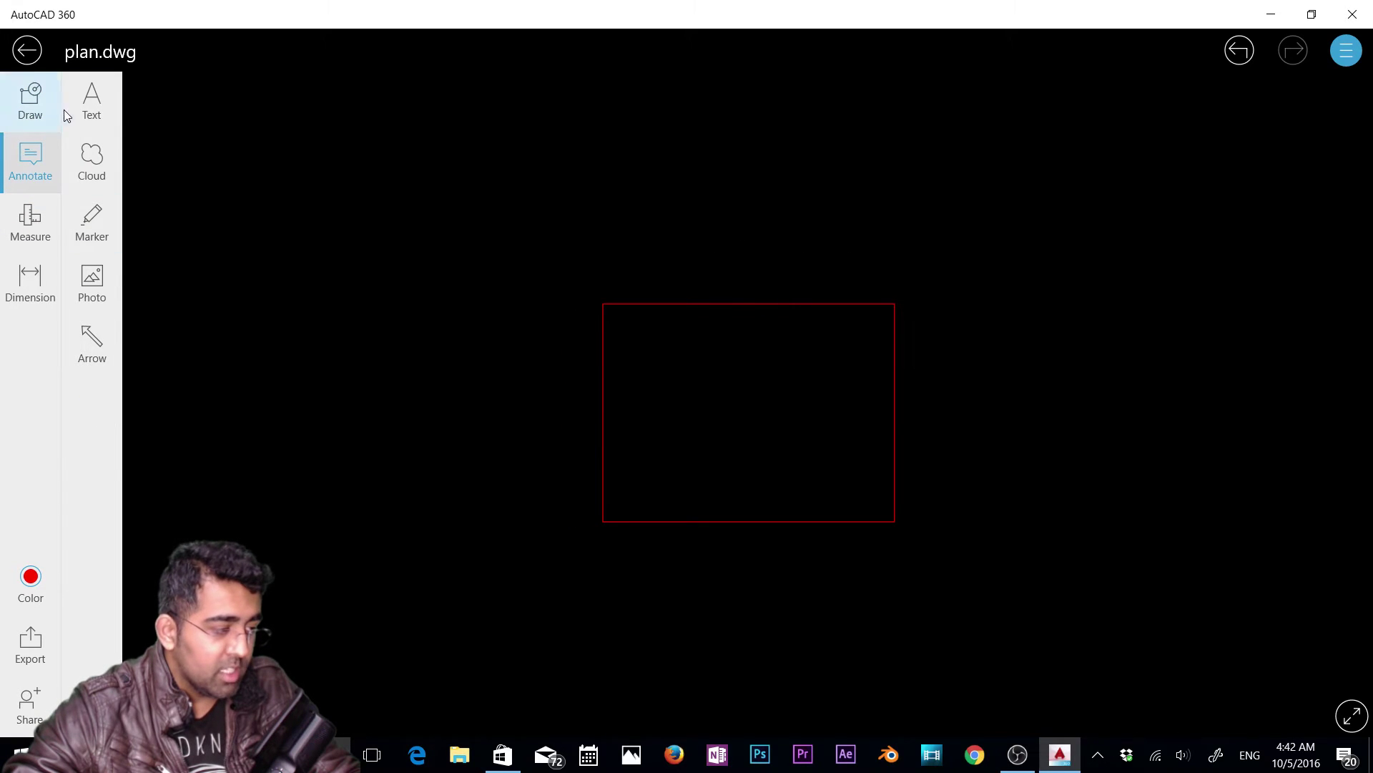
# Step: Add the text 'sadfasdfsadf' above the rectangle's right side
pyautogui.click(84, 105)
pyautogui.click(988, 256)
pyautogui.write('sad')
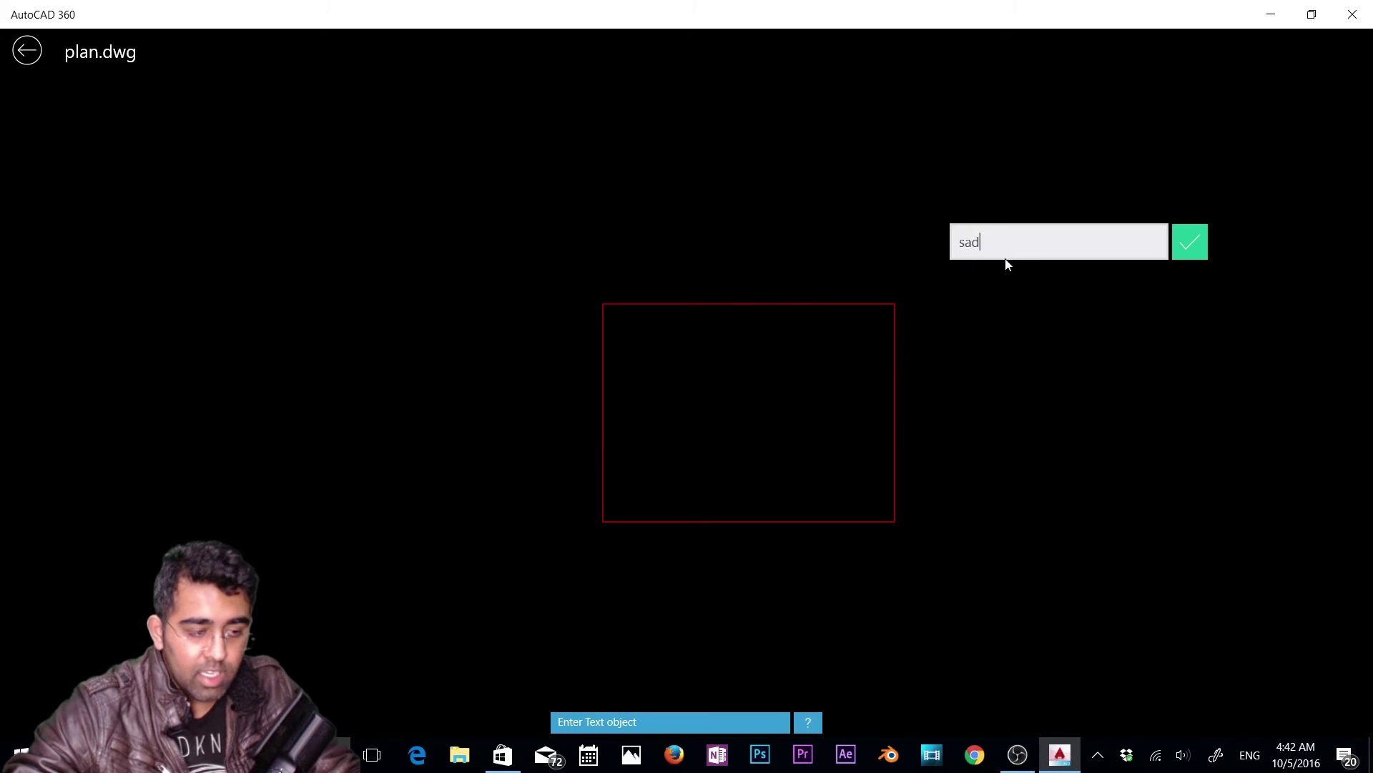
pyautogui.write('fasdfsadfasdfs')
pyautogui.click(1188, 245)
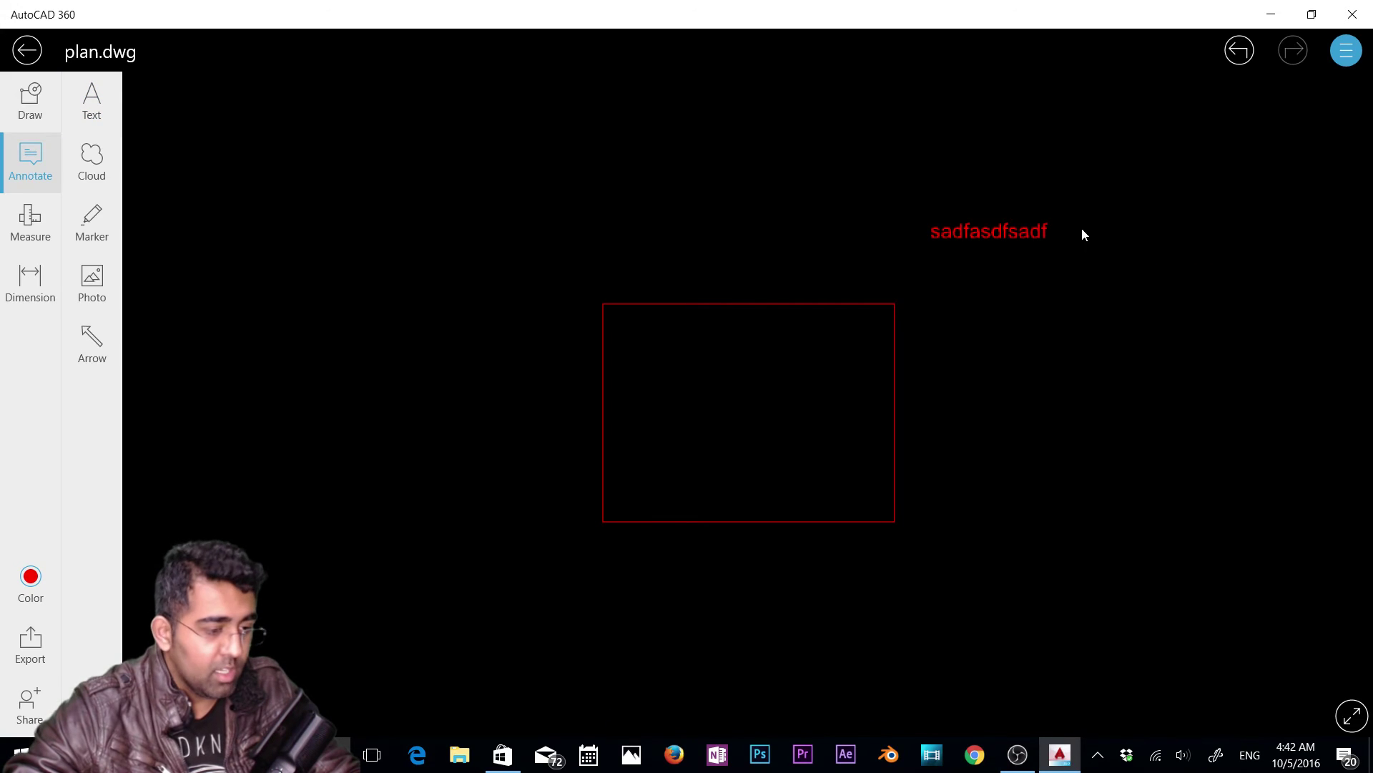
# Step: Delete the text label, then draw a revision cloud over the rectangle and delete it
pyautogui.click(1002, 228)
pyautogui.press('Delete')
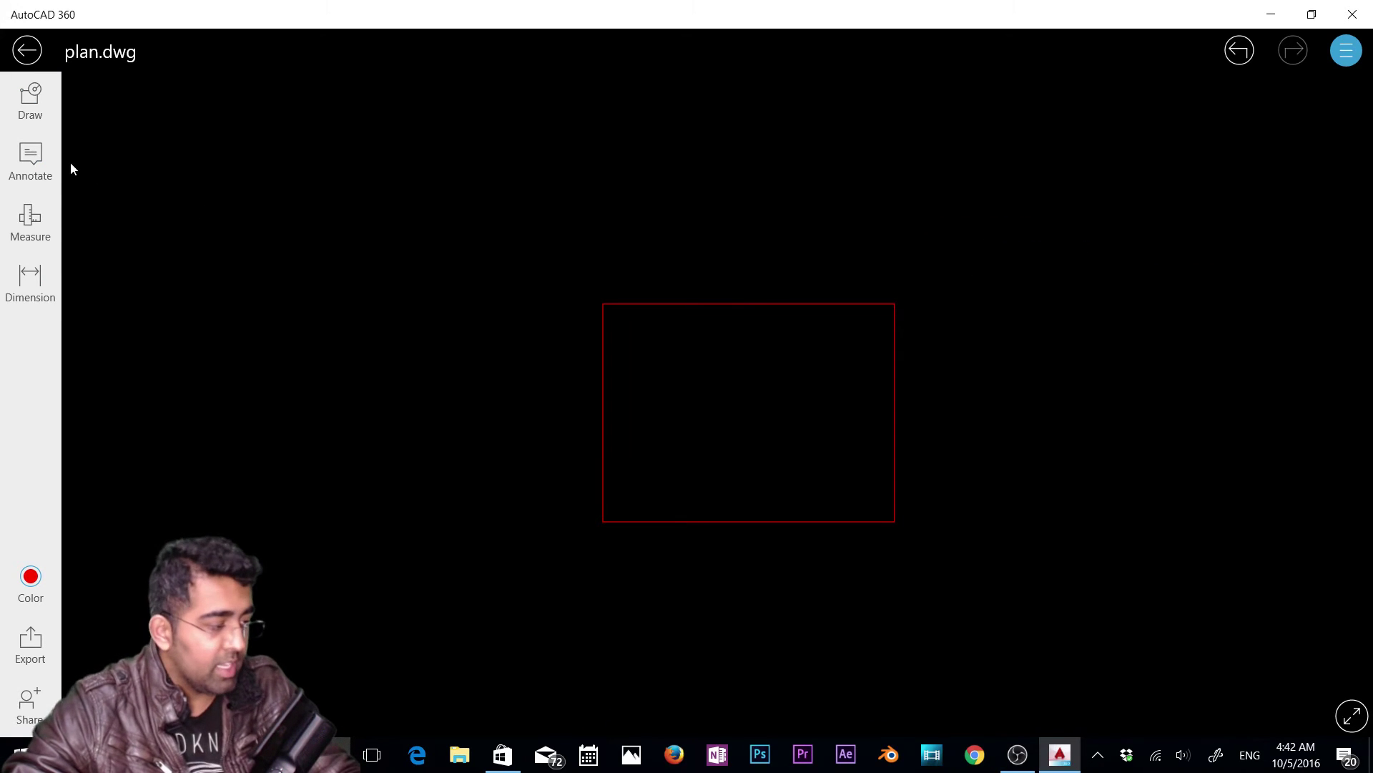
pyautogui.click(50, 159)
pyautogui.click(94, 163)
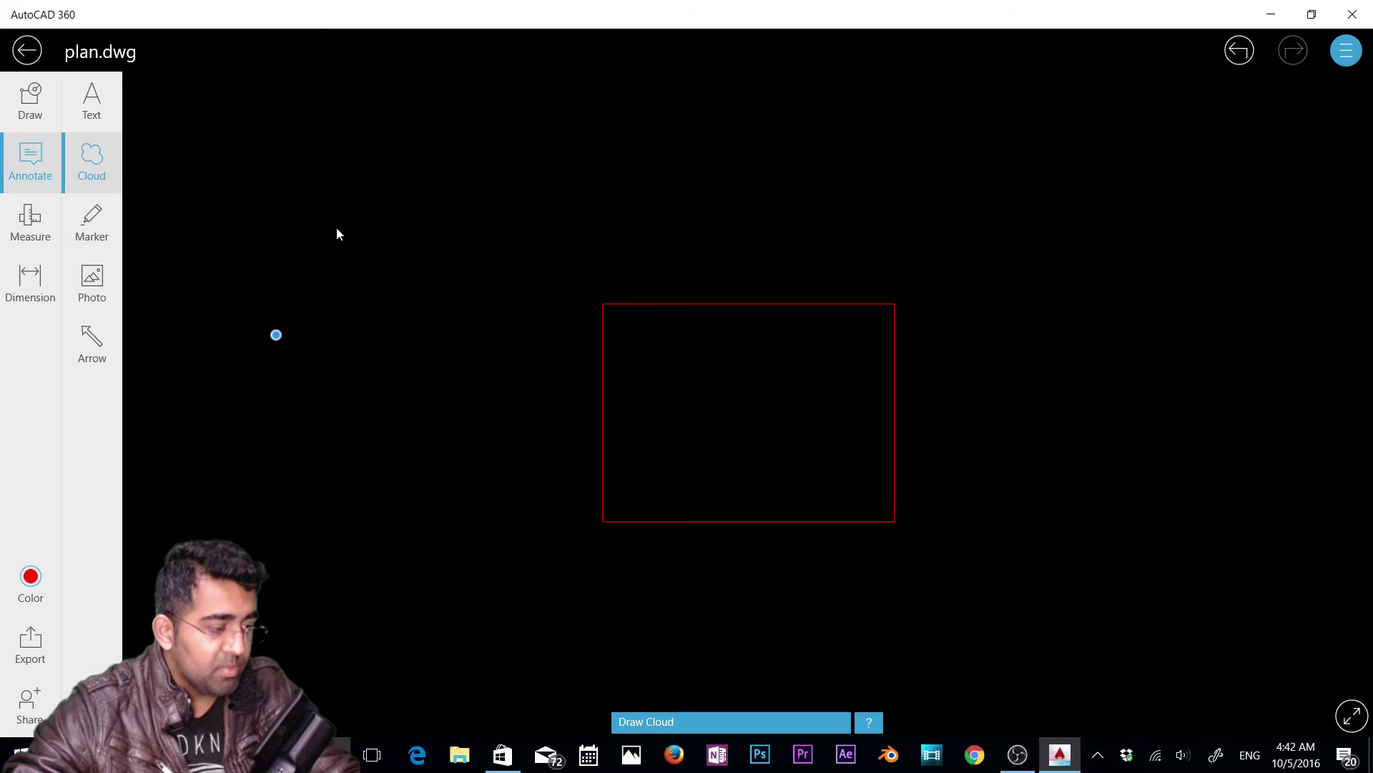
pyautogui.moveTo(337, 234)
pyautogui.mouseDown()
pyautogui.moveTo(707, 174)
pyautogui.moveTo(843, 208)
pyautogui.moveTo(1137, 242)
pyautogui.moveTo(1154, 395)
pyautogui.mouseUp()
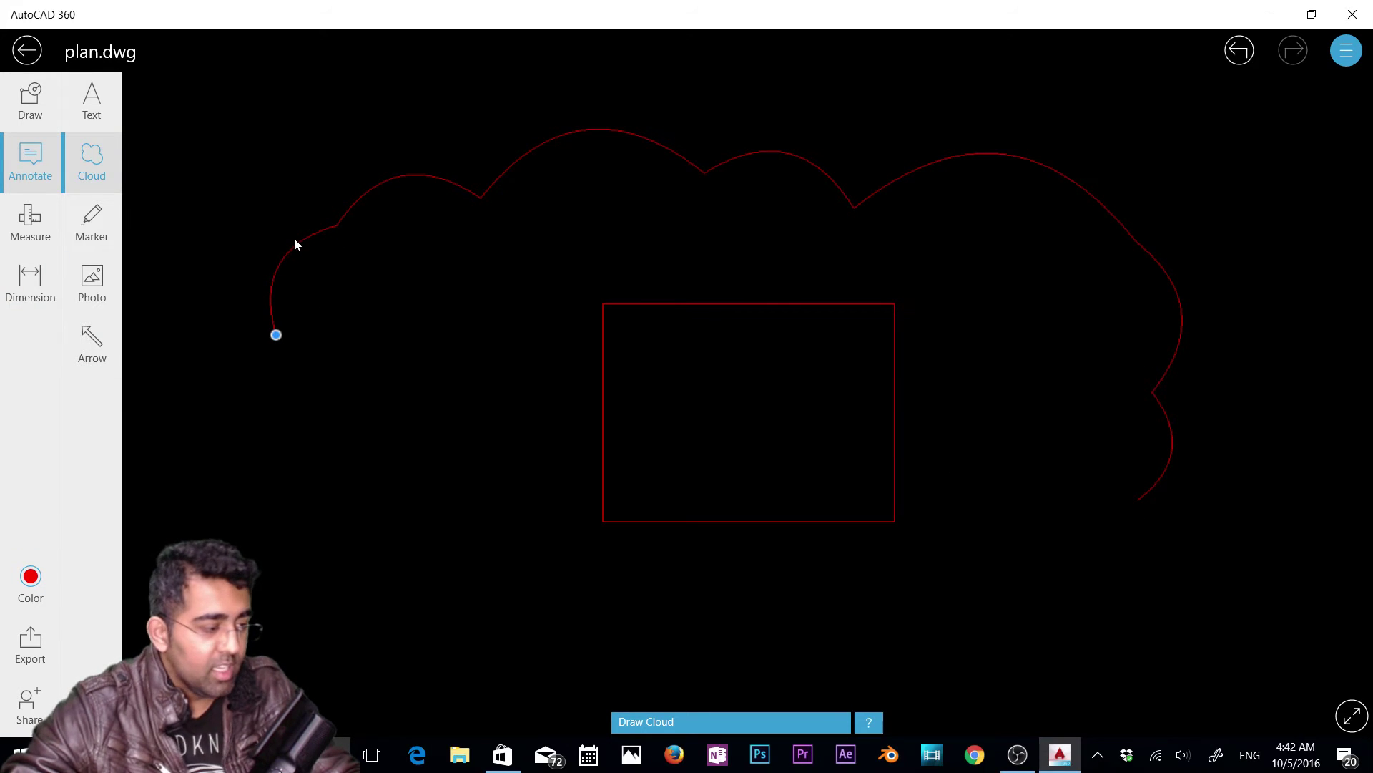
pyautogui.moveTo(294, 244); pyautogui.dragTo(295, 239)
pyautogui.click(314, 252)
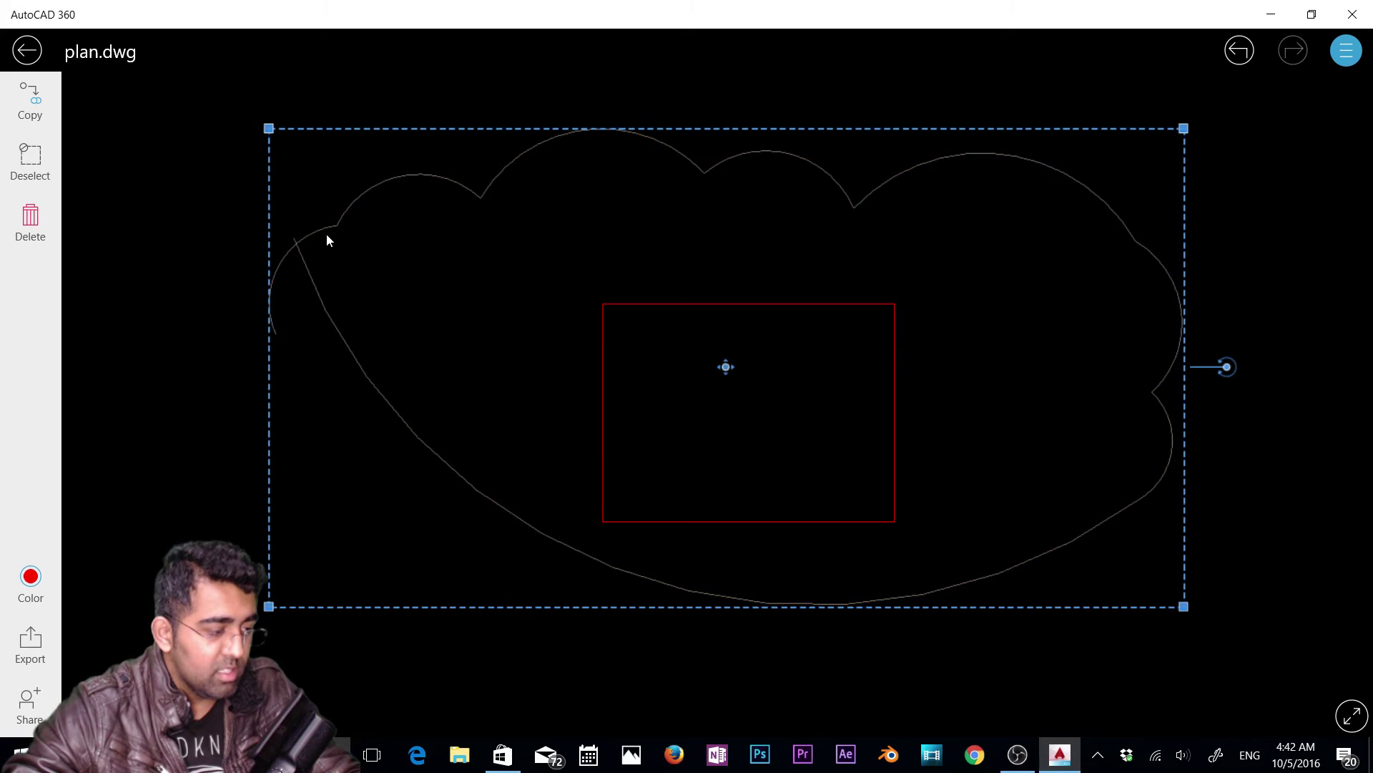
pyautogui.click(30, 218)
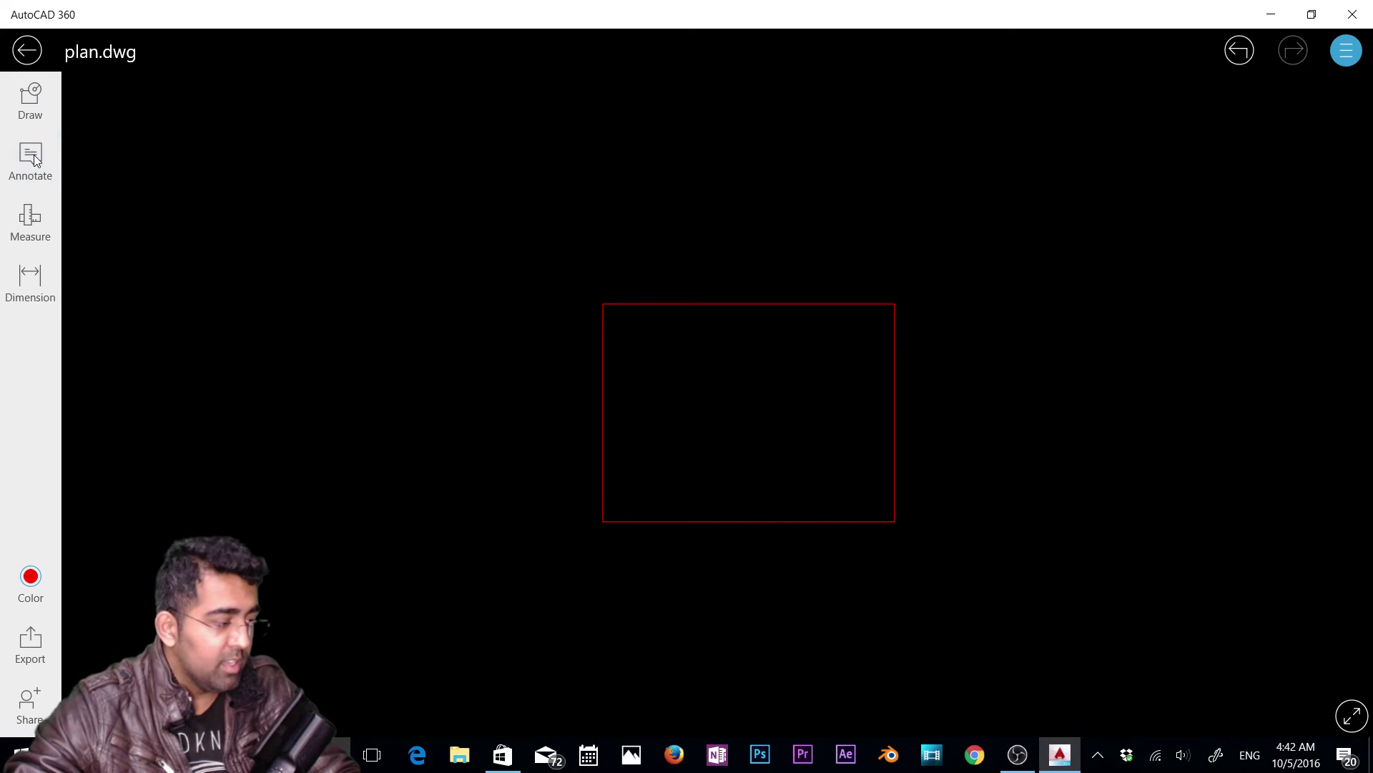
# Step: Draw a test arrow pointing at the rectangle from its left and select it
pyautogui.click(33, 154)
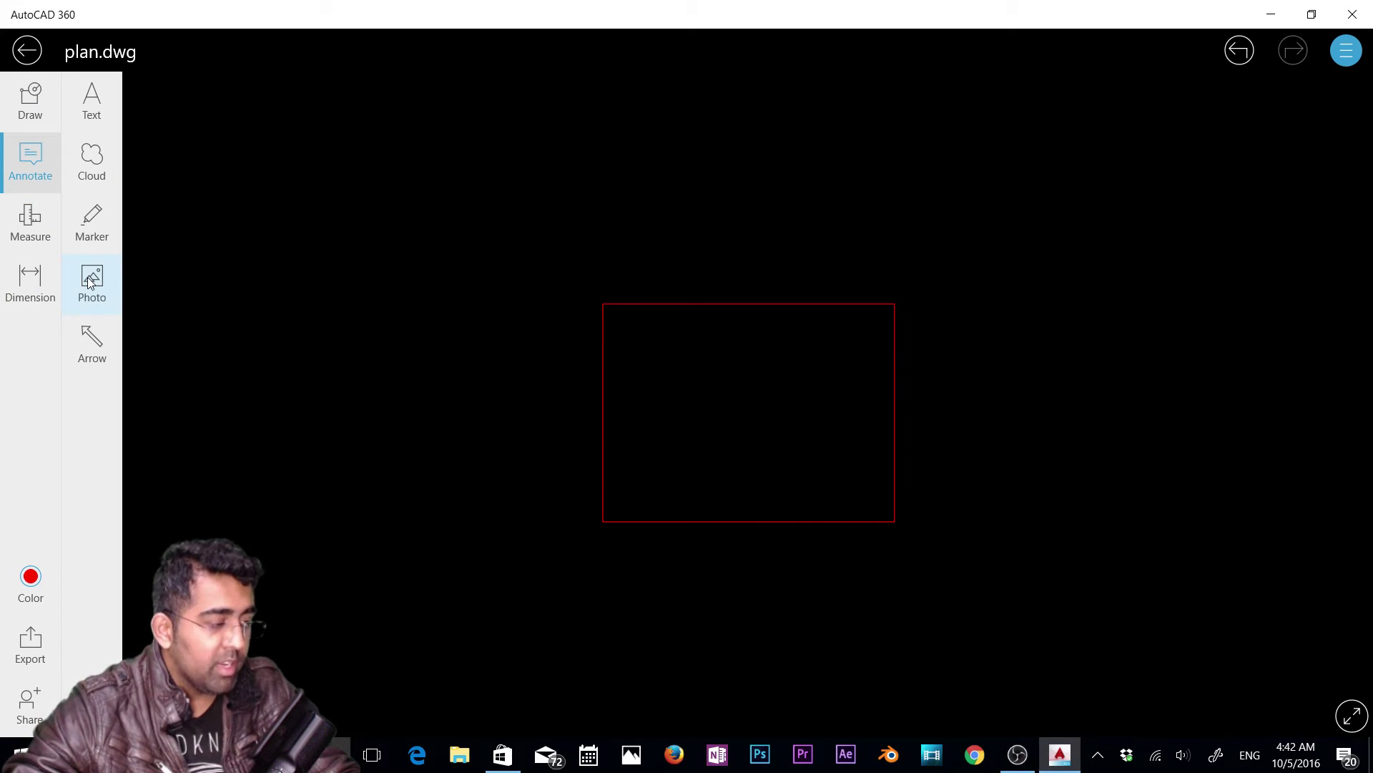
pyautogui.click(91, 345)
pyautogui.click(181, 345)
pyautogui.click(438, 327)
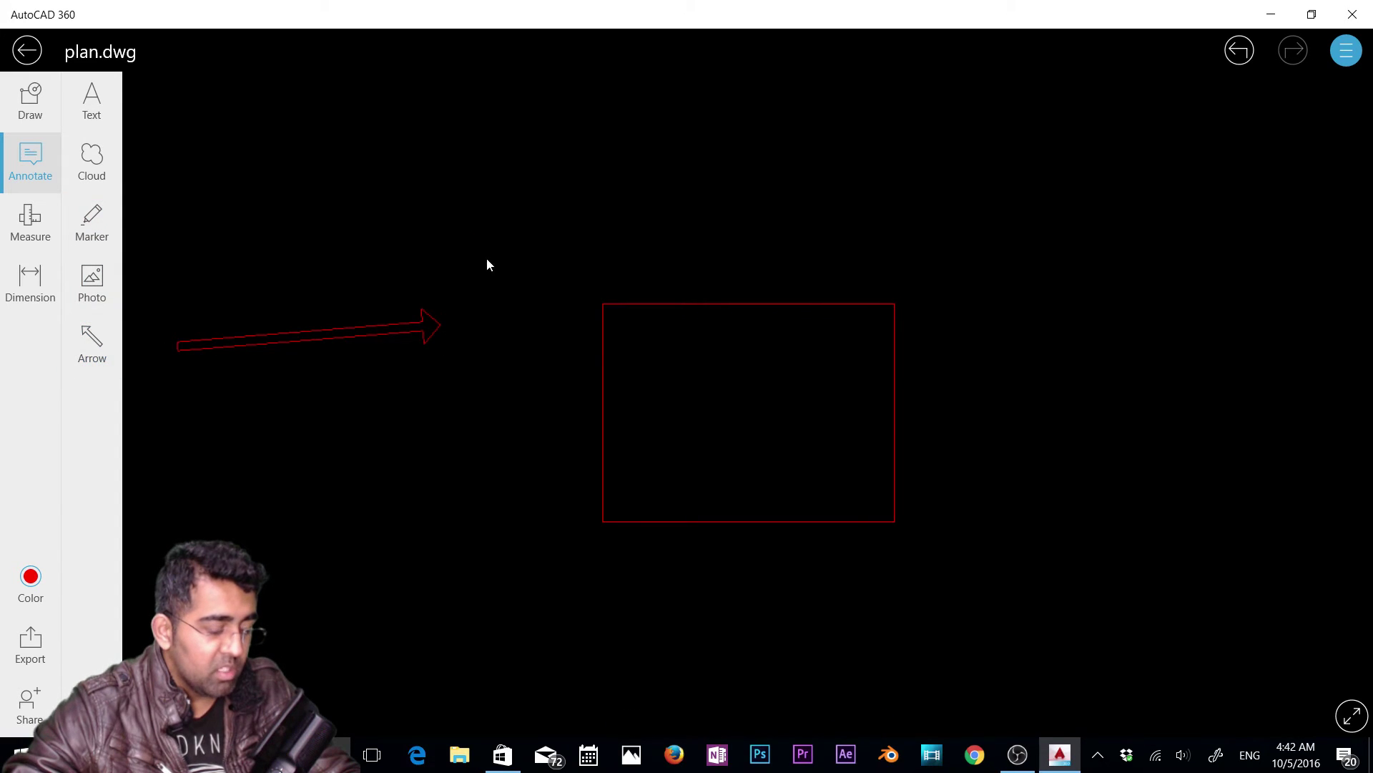
pyautogui.click(436, 329)
# Step: Delete the red arrow and measure the rectangle's top edge at 12'-2"
pyautogui.click(6, 234)
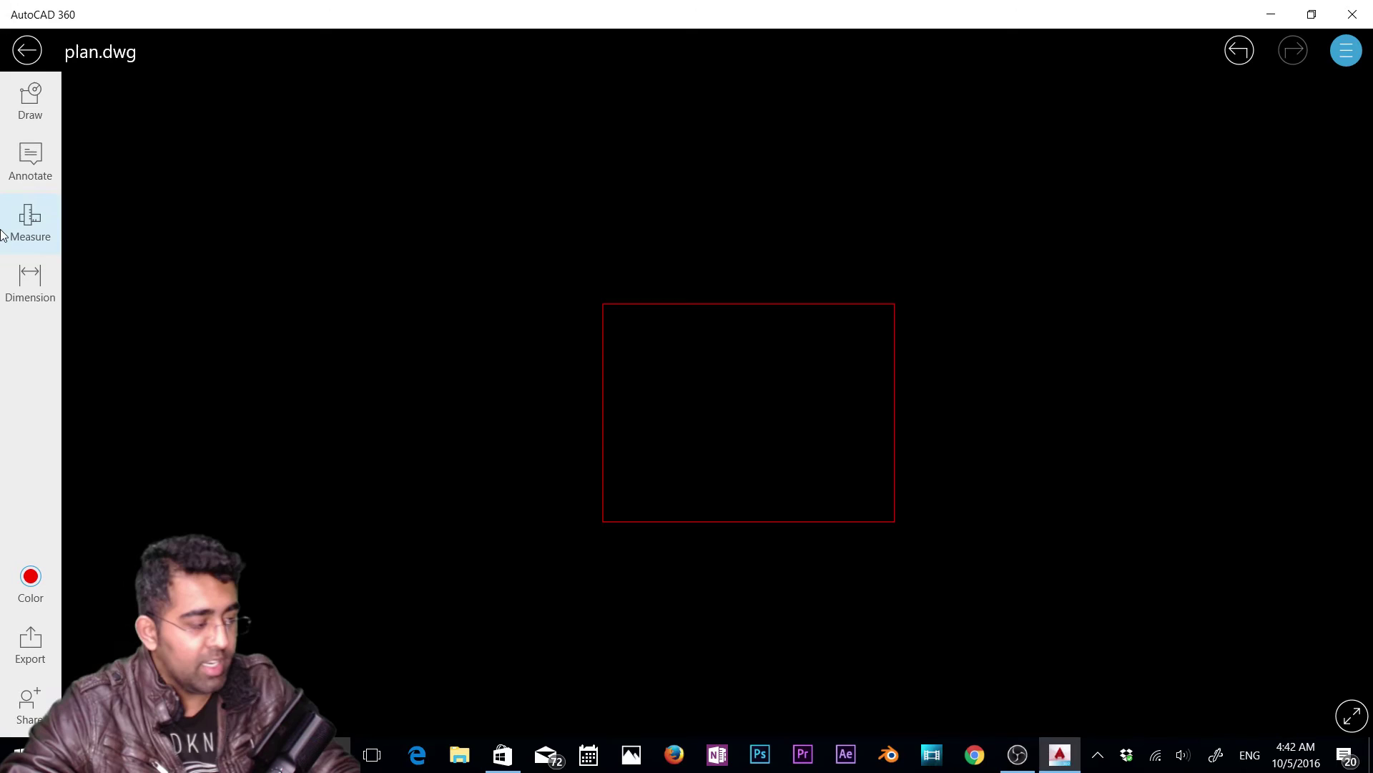
pyautogui.click(19, 232)
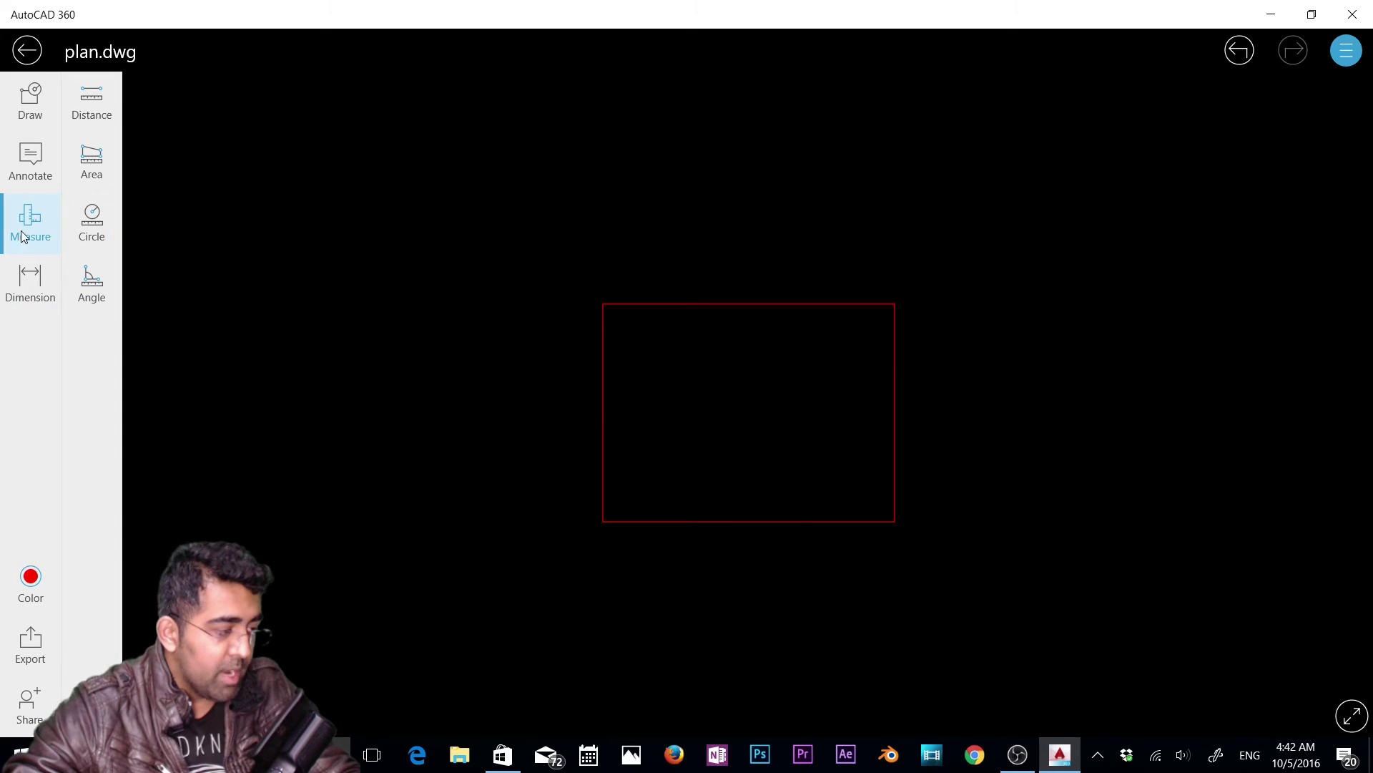
pyautogui.click(93, 107)
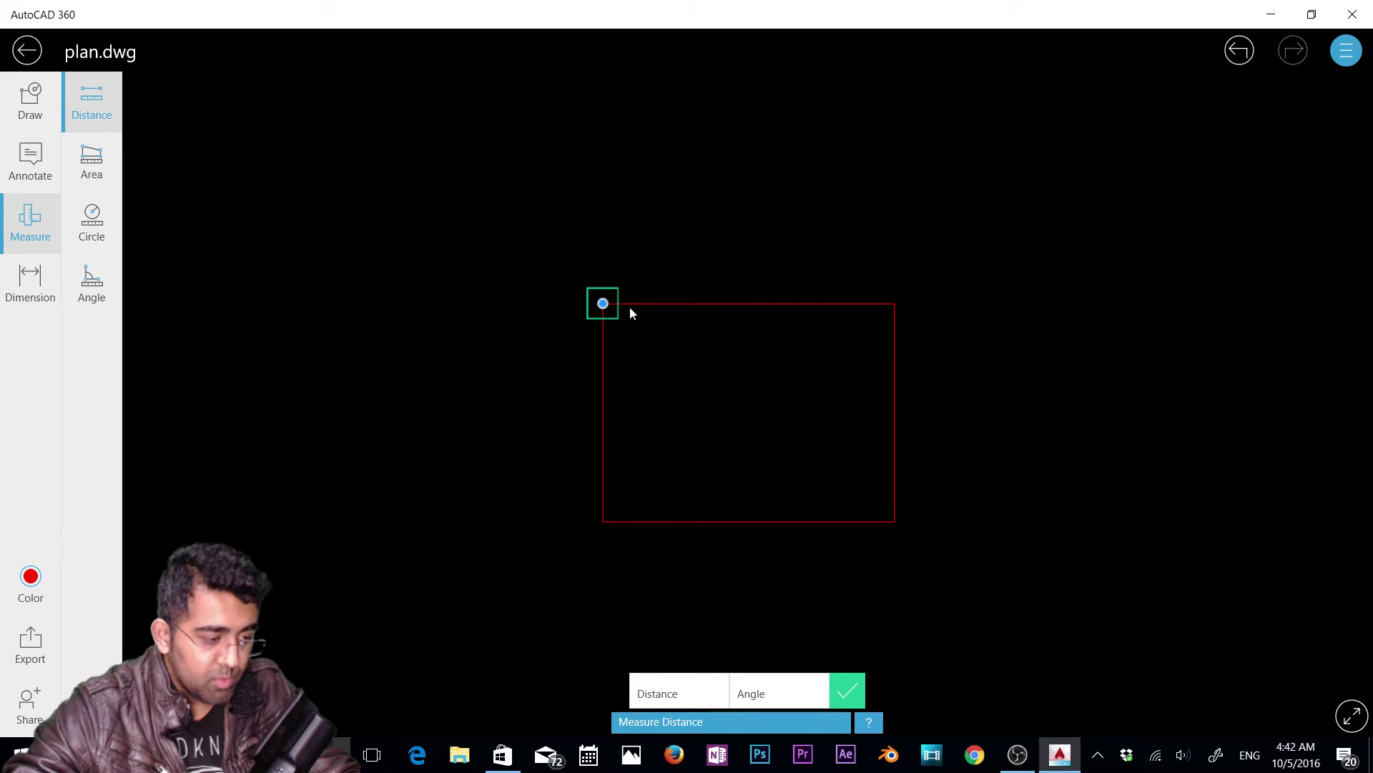
pyautogui.click(892, 307)
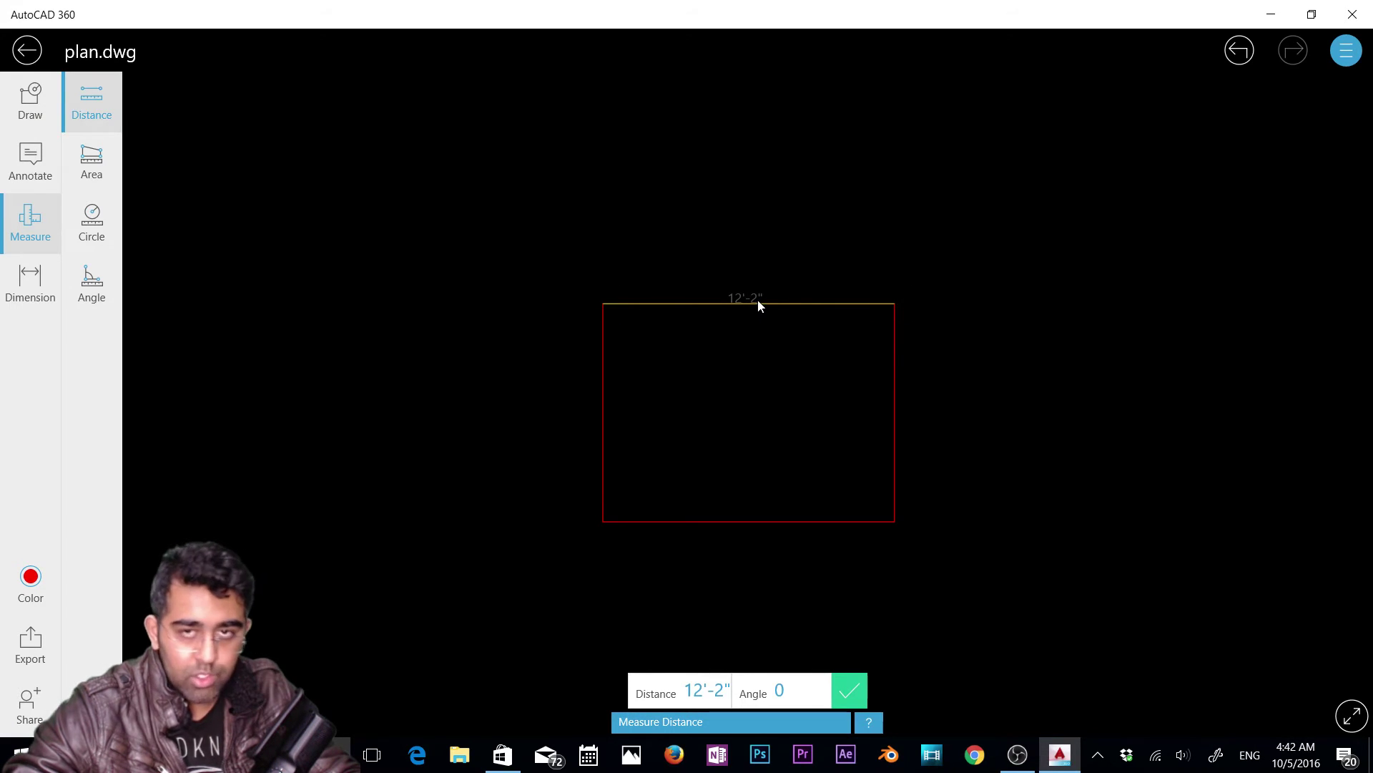
pyautogui.click(761, 246)
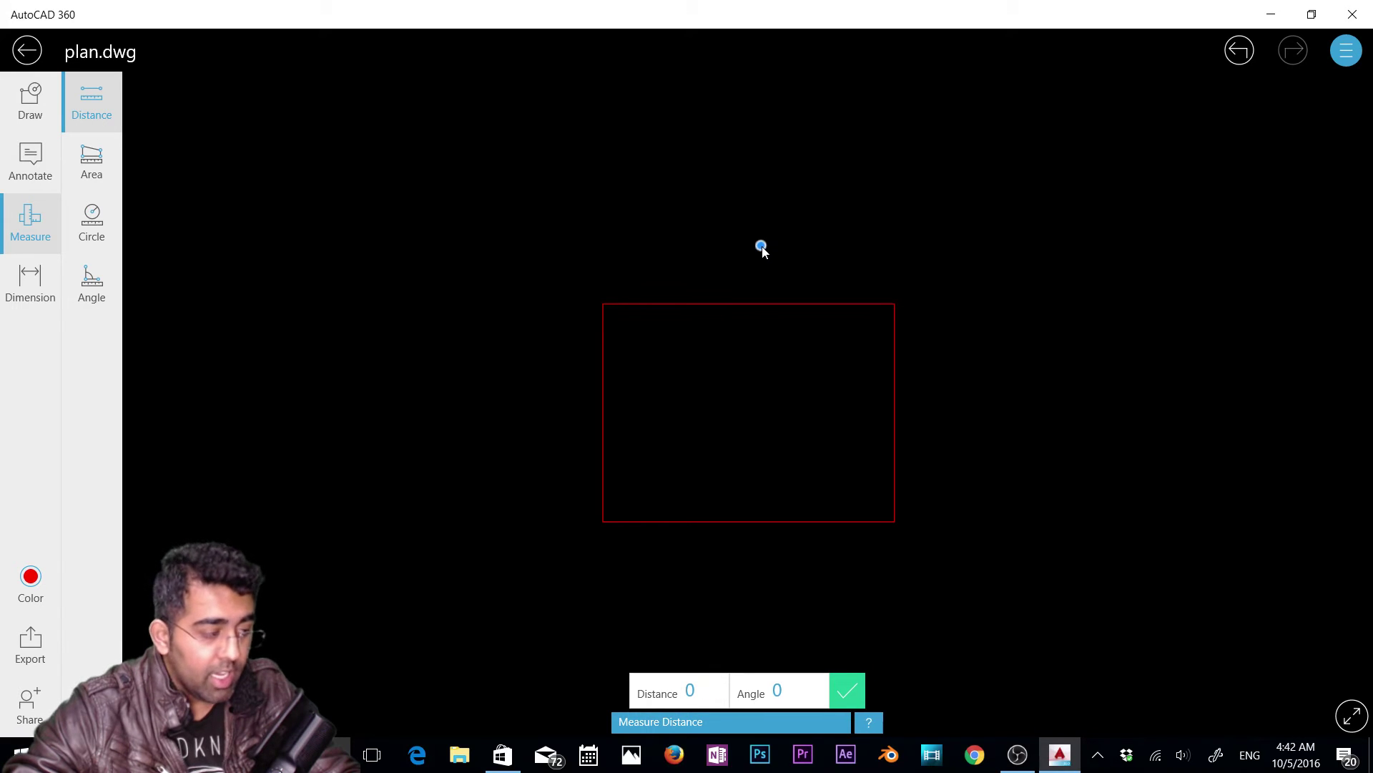
pyautogui.click(1348, 51)
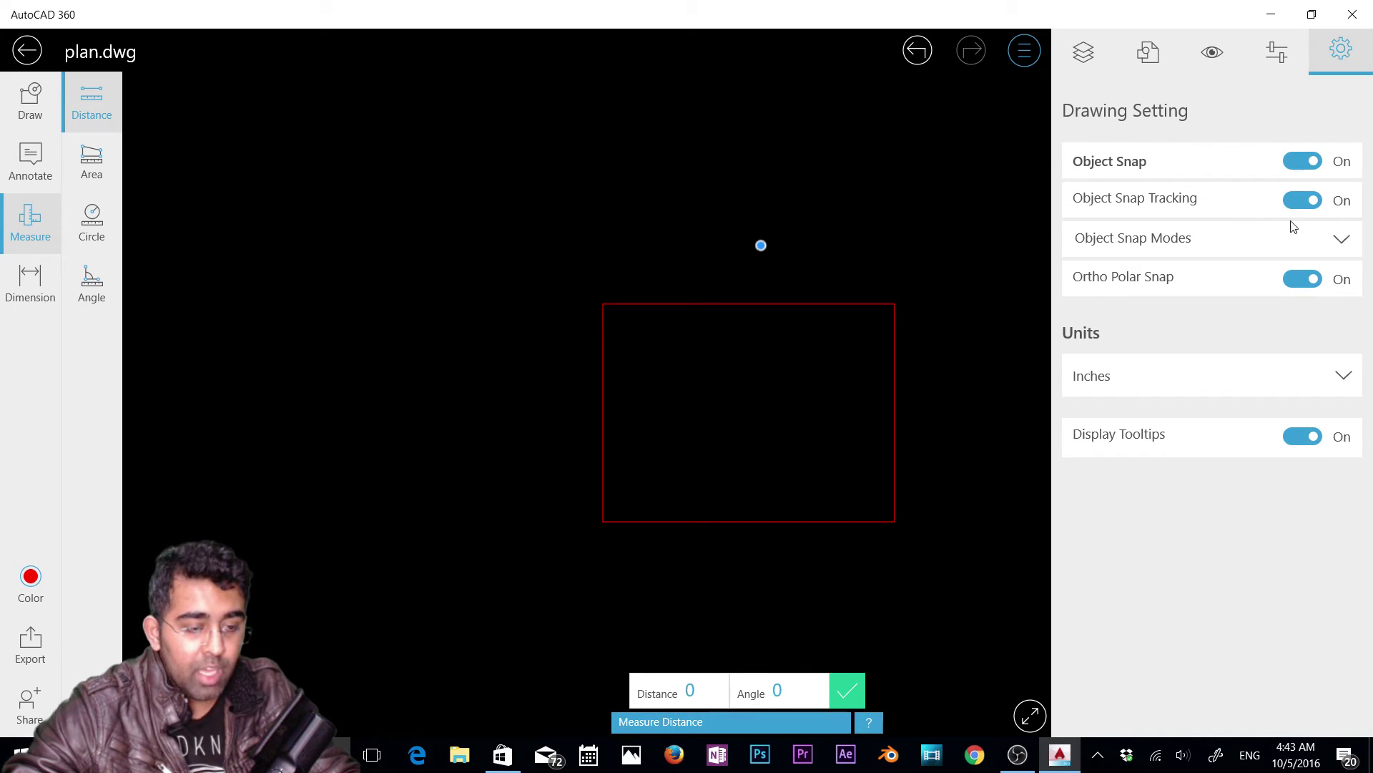
pyautogui.click(1220, 240)
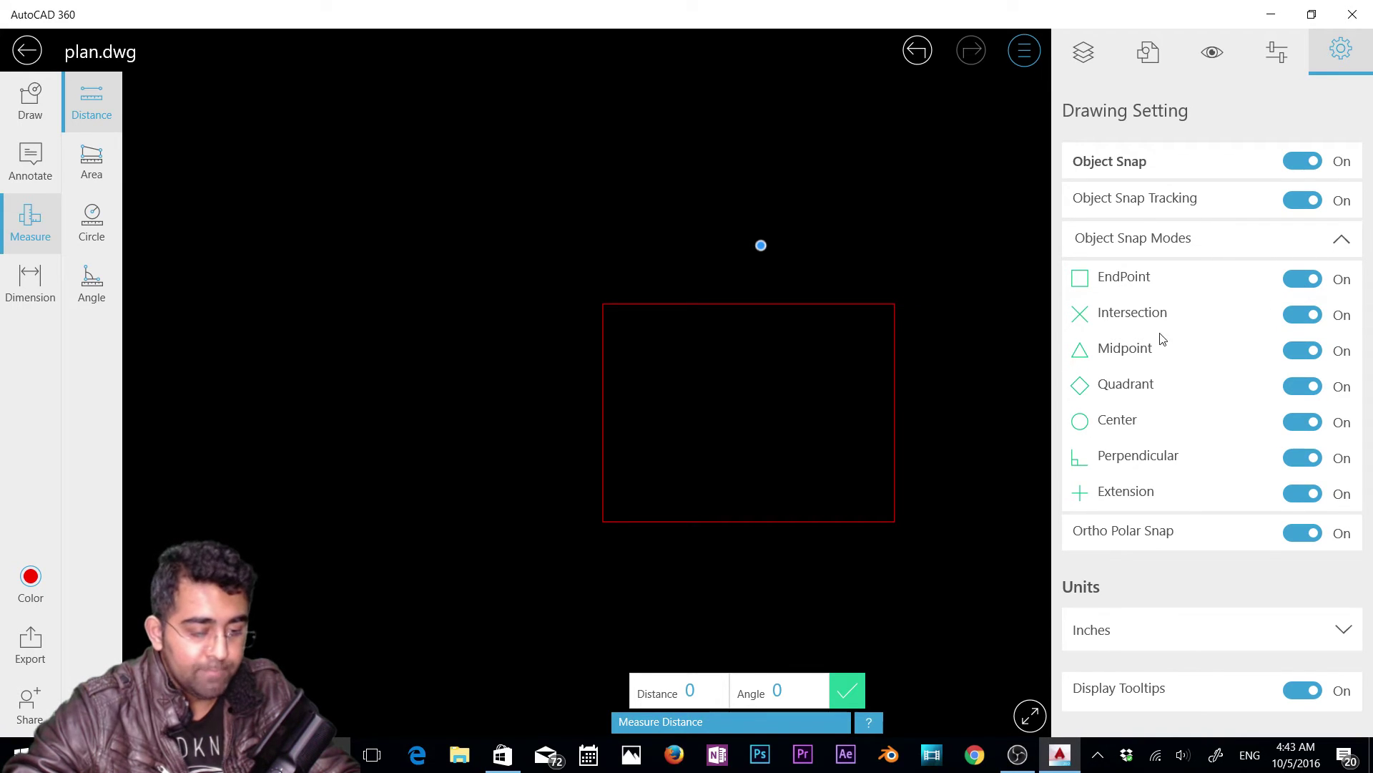
pyautogui.click(1037, 55)
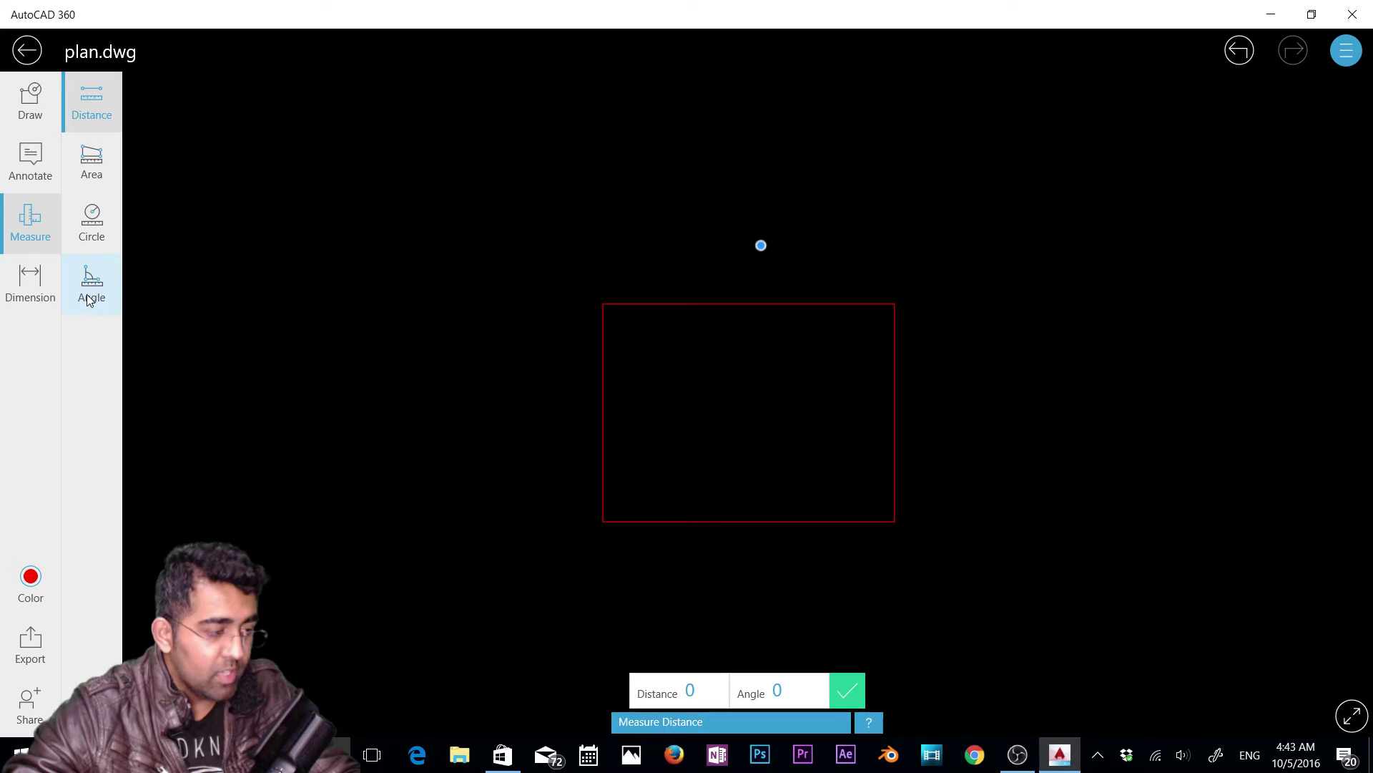
# Step: Return to the designs list, dismiss the myplan.dwg error, reopen plan.dwg and show the Dimension tools
pyautogui.click(7, 291)
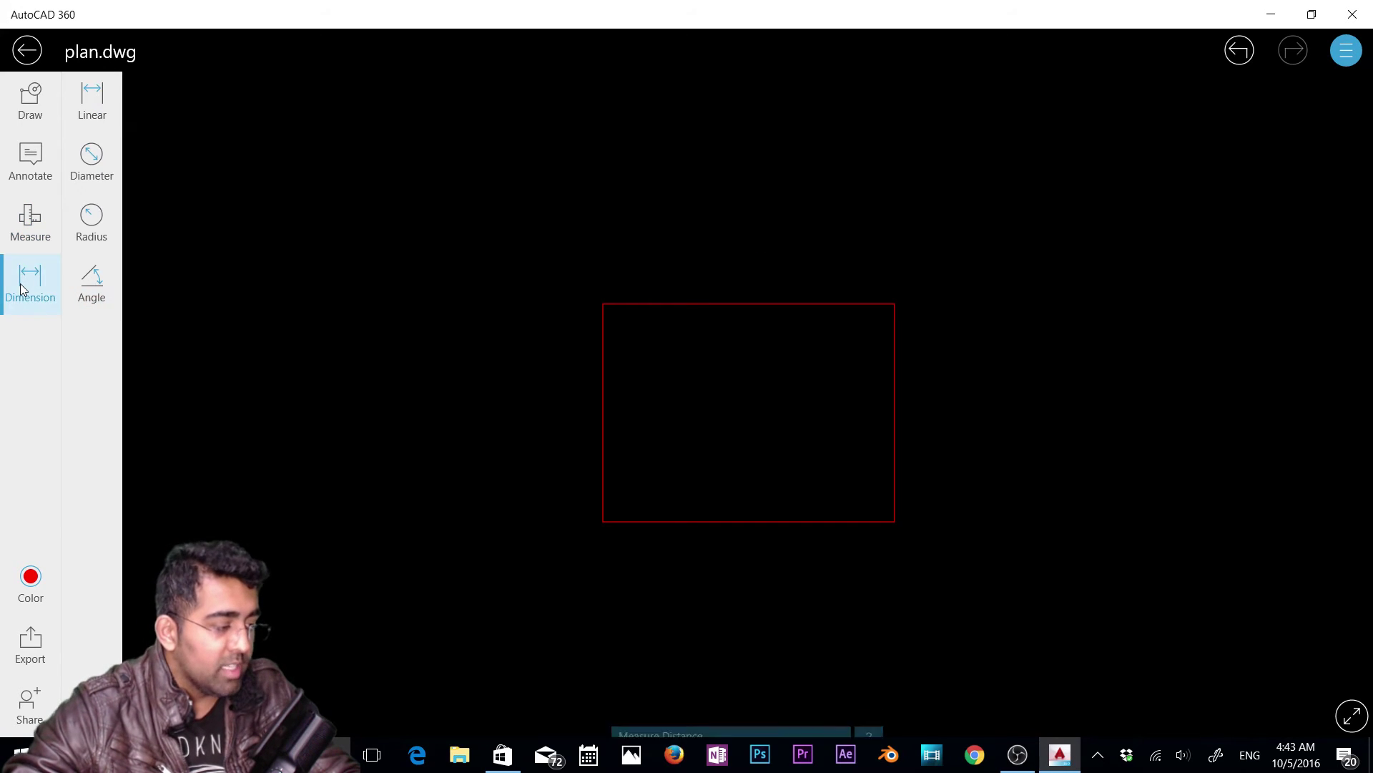
pyautogui.click(602, 304)
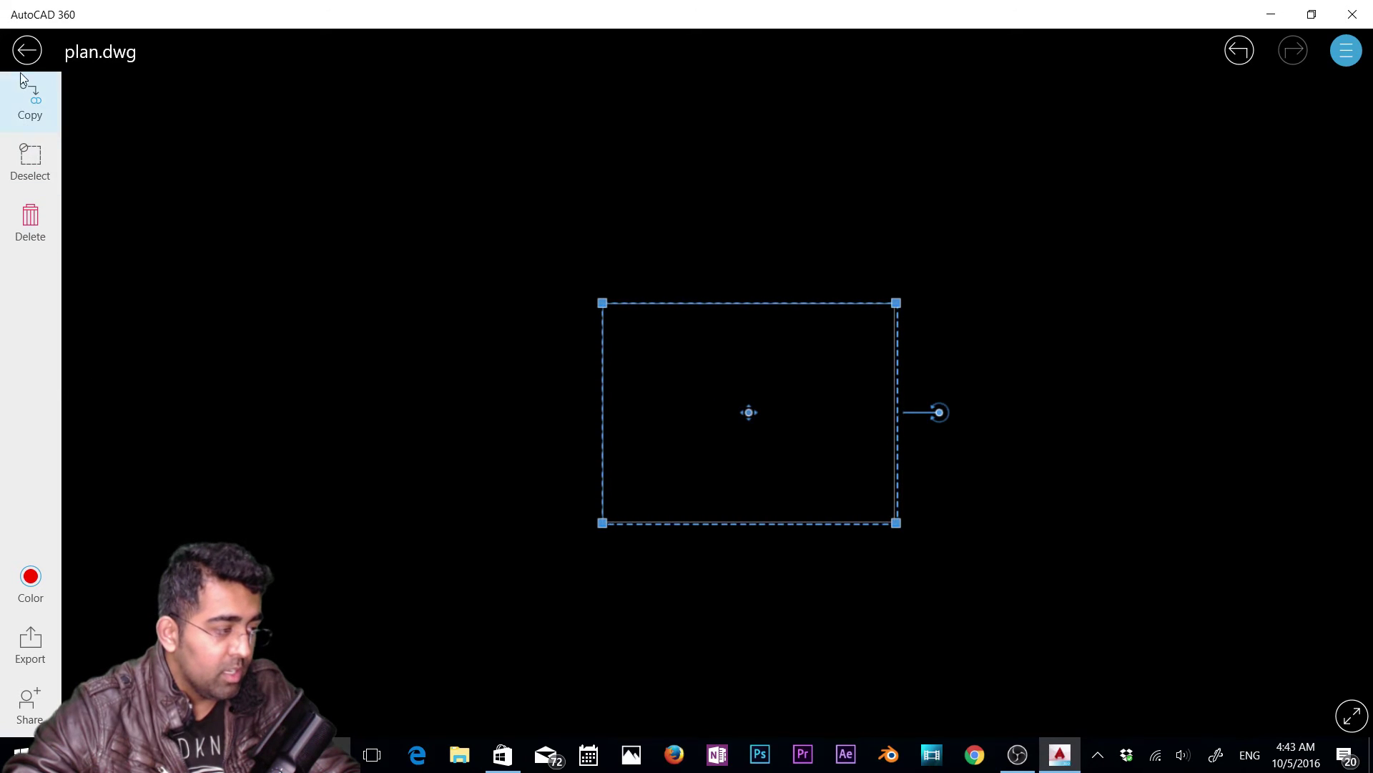
pyautogui.click(27, 50)
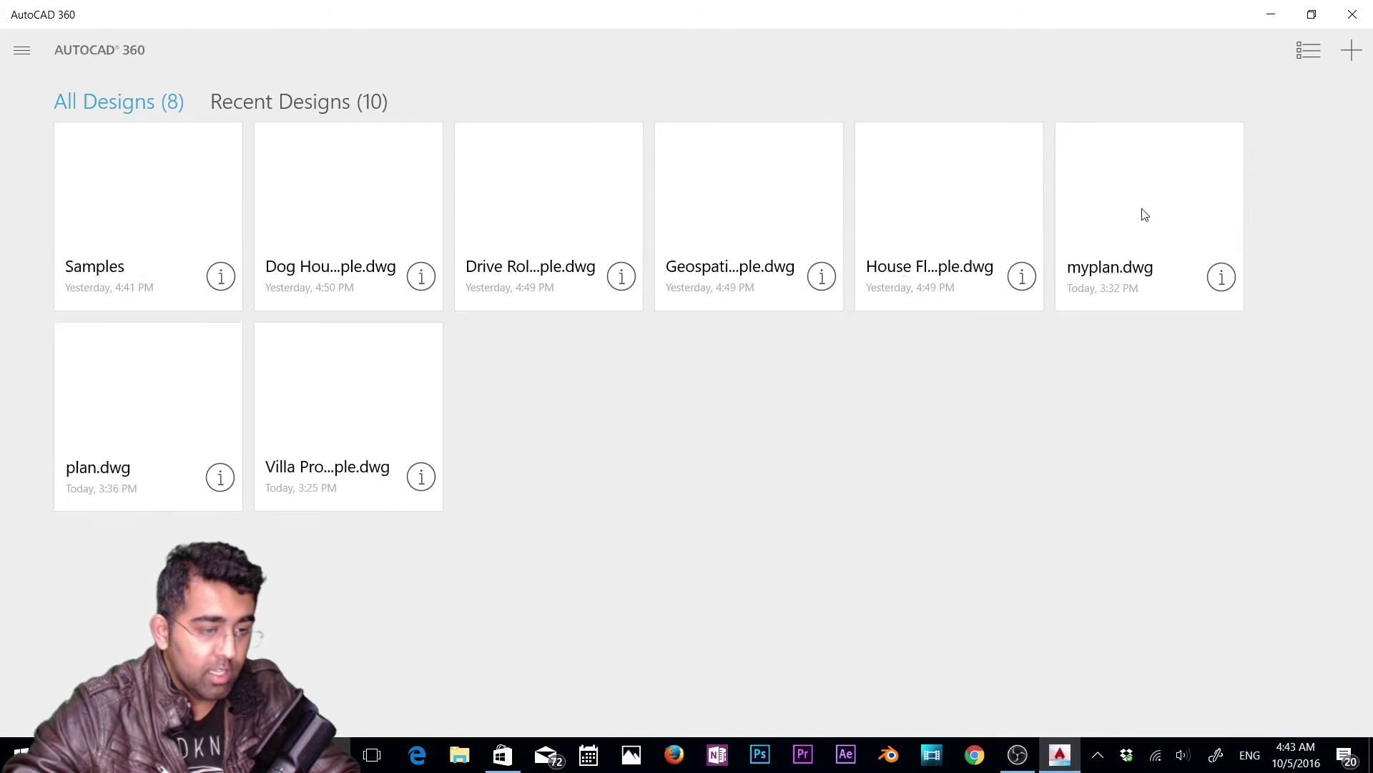
pyautogui.click(1141, 208)
pyautogui.click(31, 43)
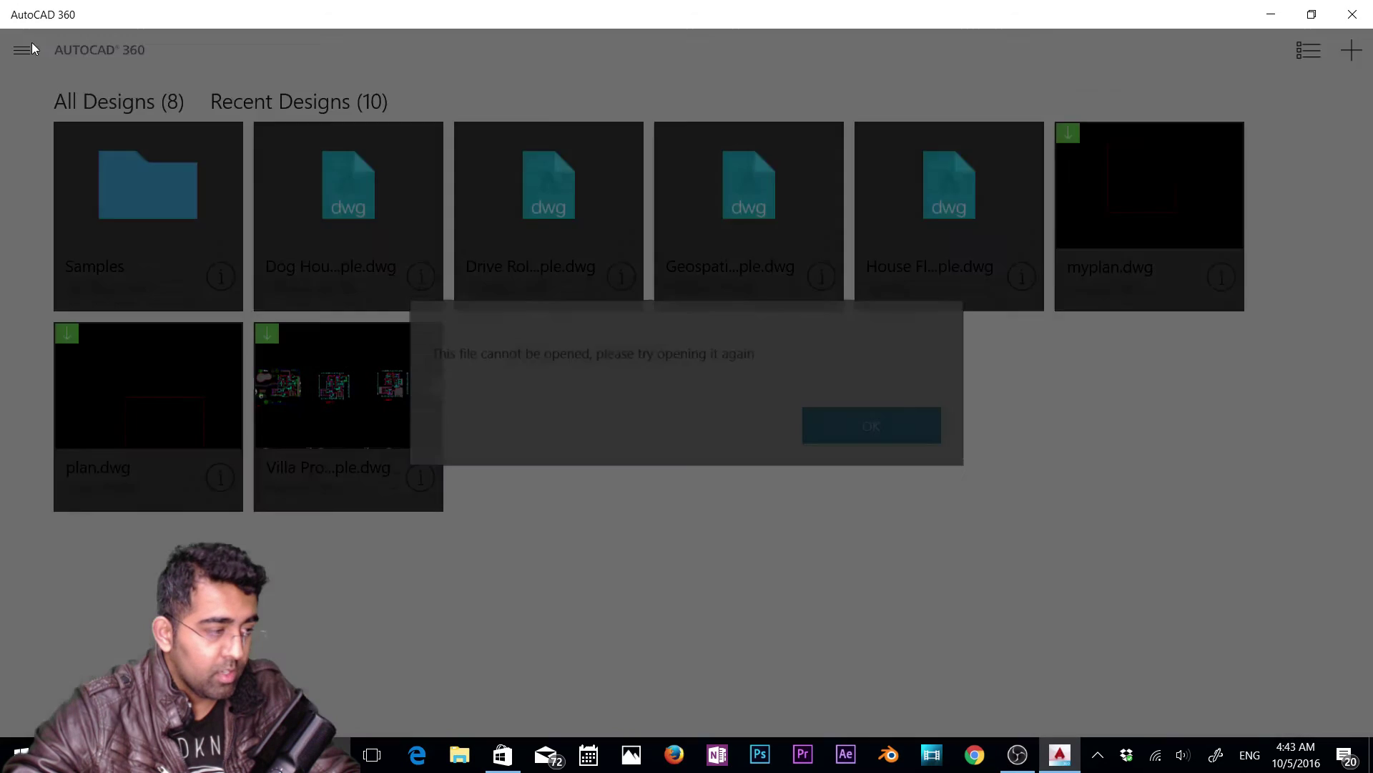
pyautogui.click(870, 425)
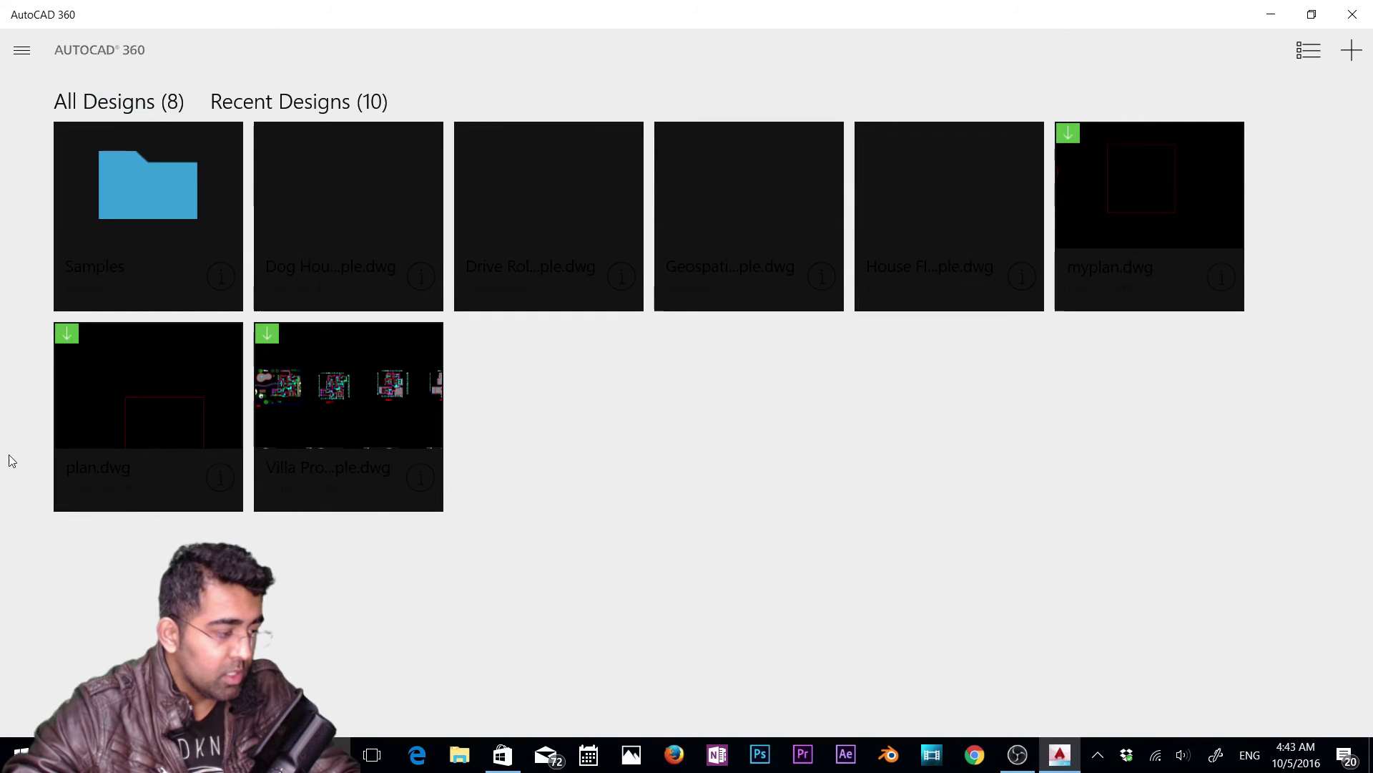
pyautogui.click(126, 407)
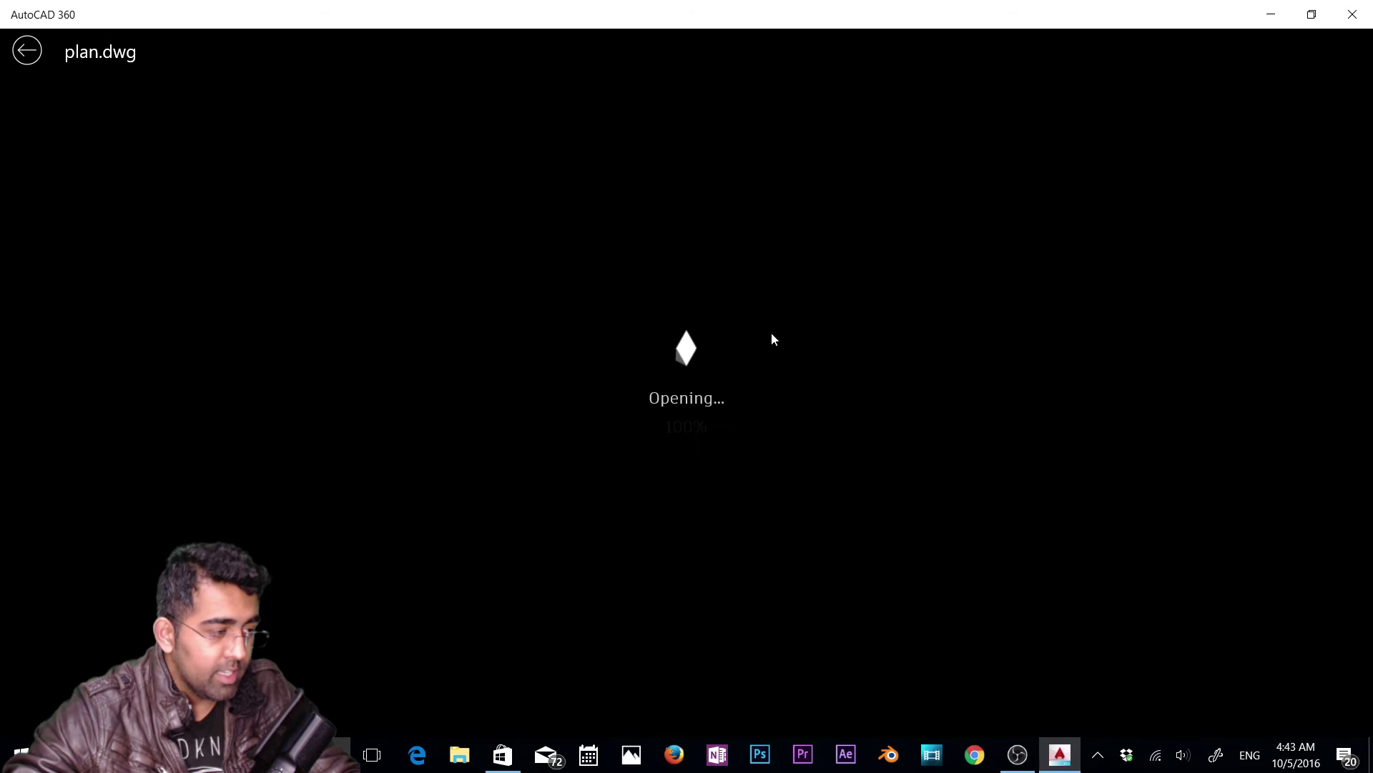
pyautogui.click(30, 281)
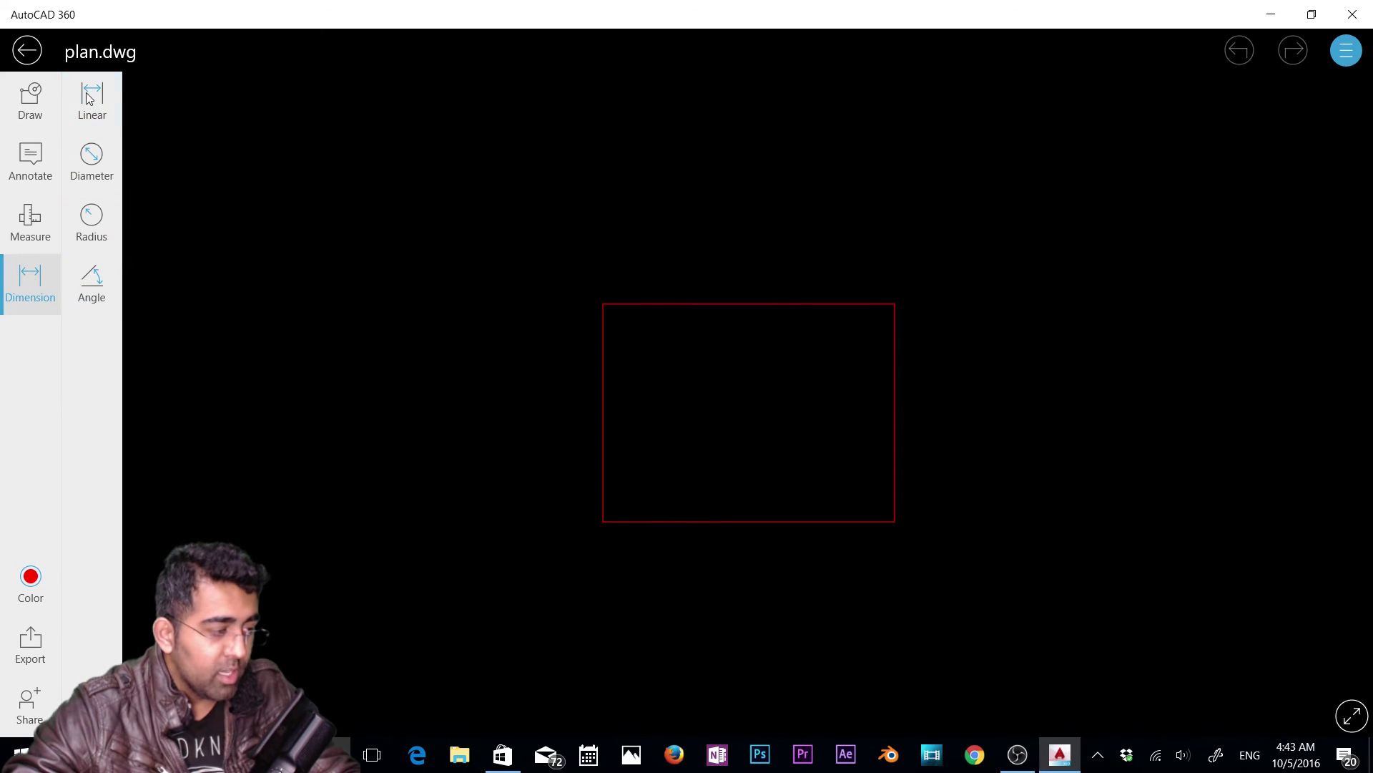
# Step: Add a 12'-2" linear dimension across the rectangle's top edge, placed just above it
pyautogui.click(88, 98)
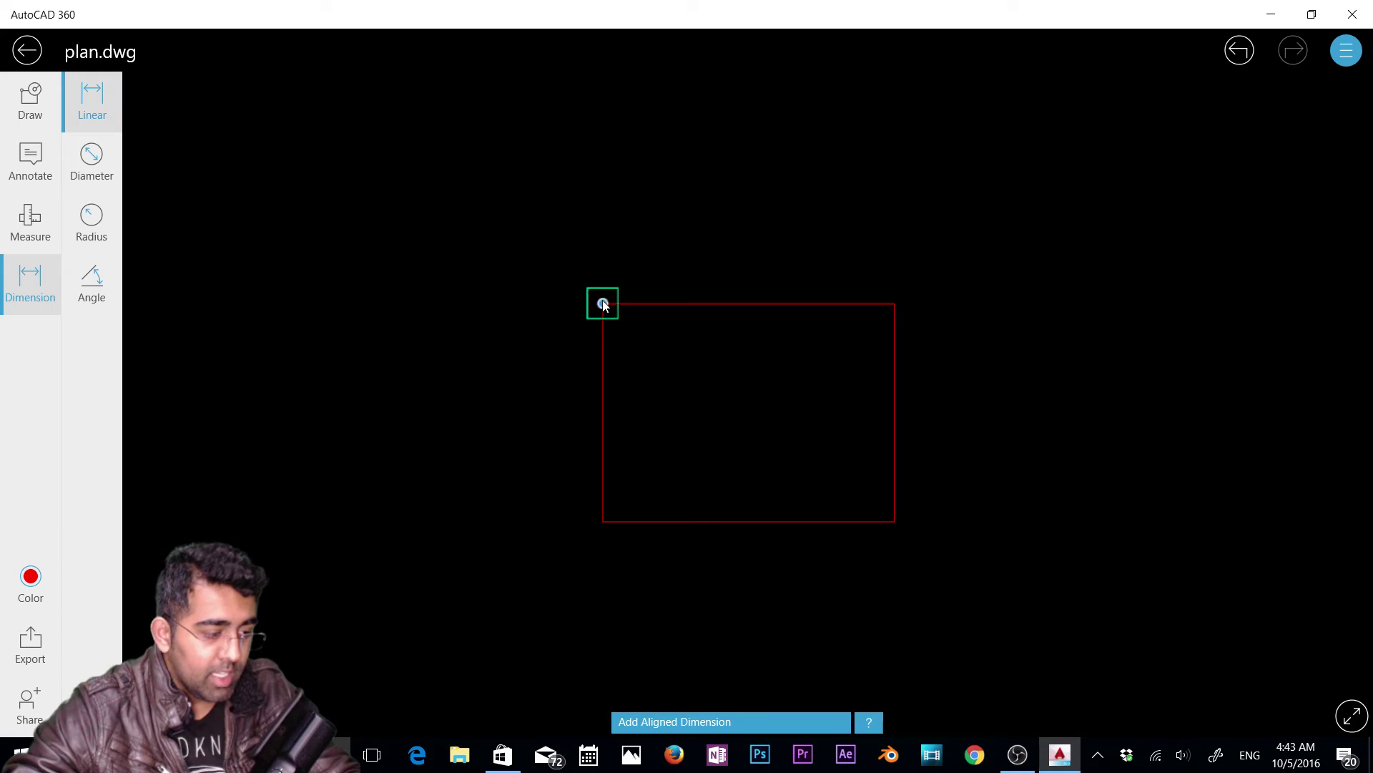
pyautogui.click(894, 303)
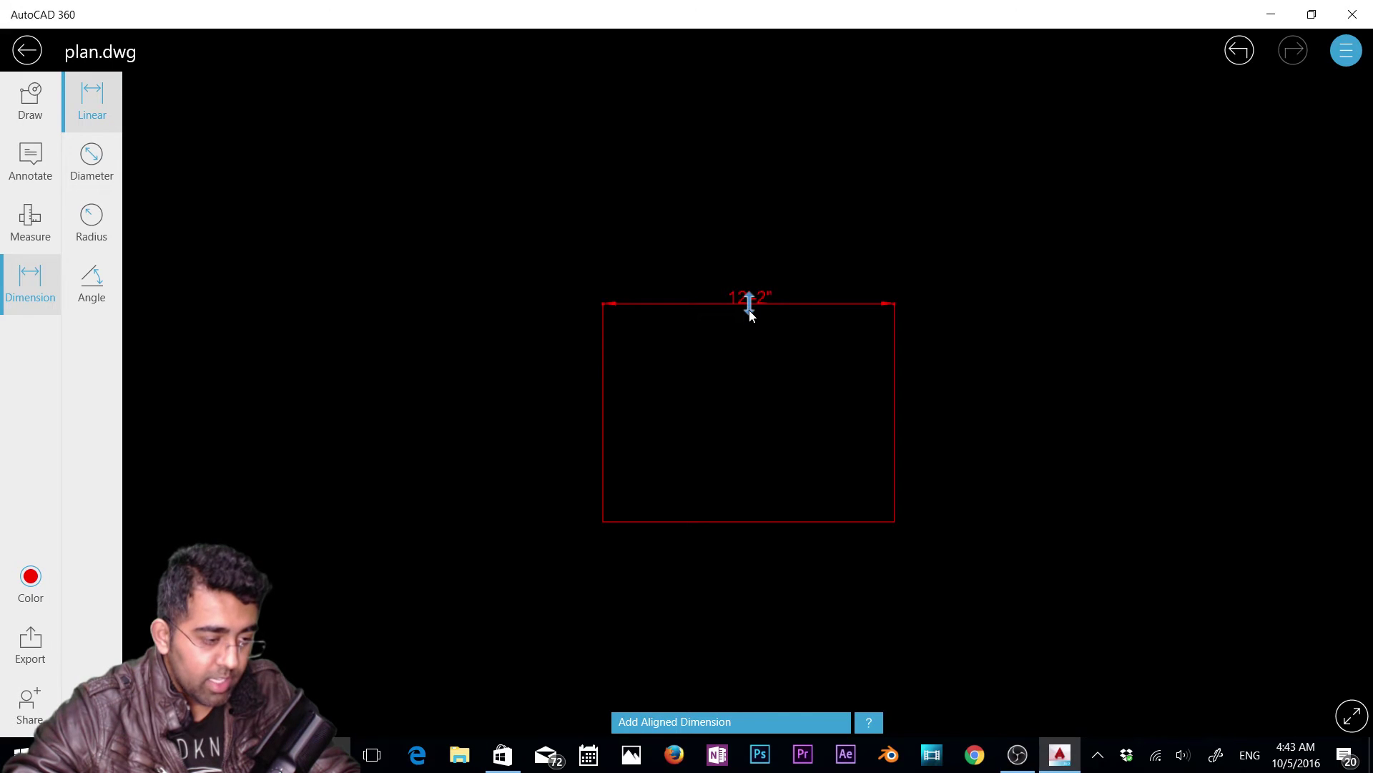
pyautogui.moveTo(749, 311); pyautogui.dragTo(762, 226)
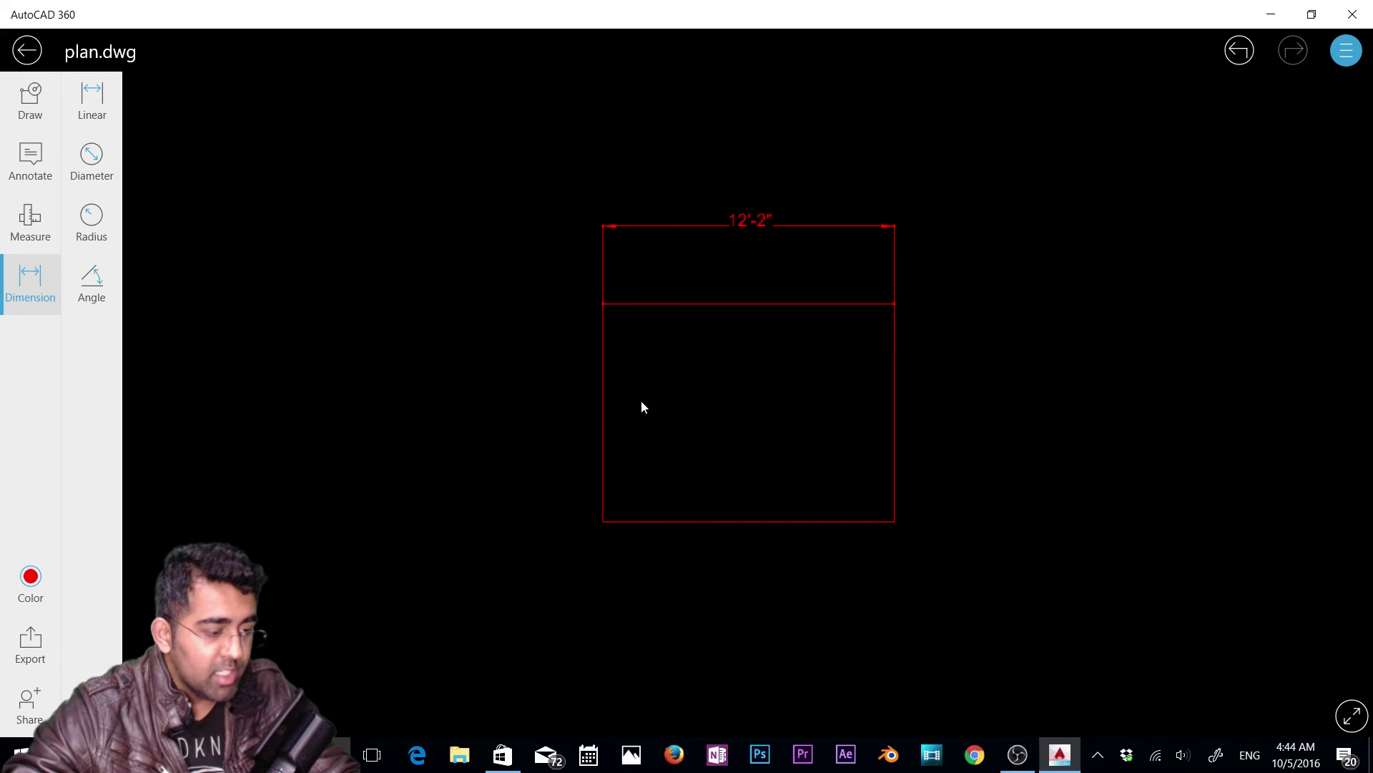
# Step: Recolour the rectangle from red to dark grey
pyautogui.click(603, 409)
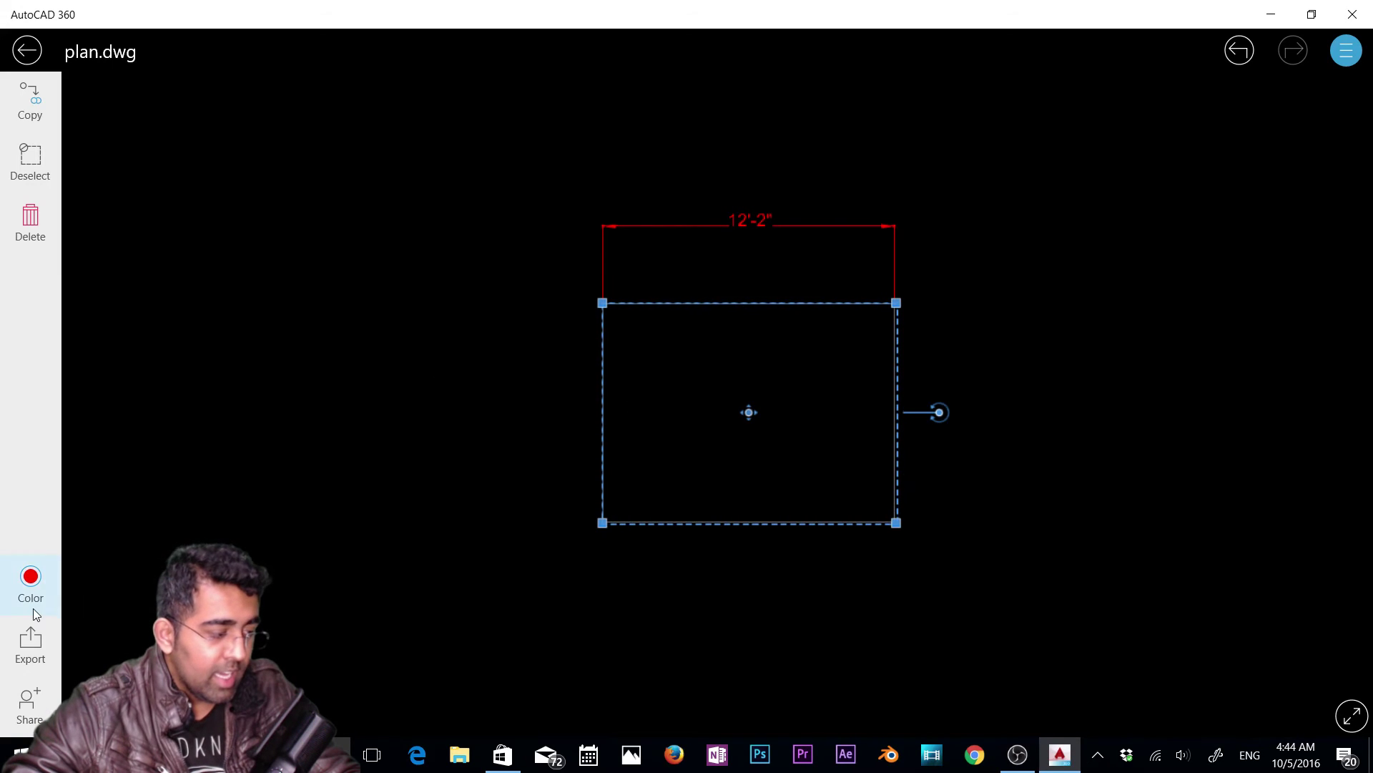
pyautogui.click(33, 609)
pyautogui.click(290, 565)
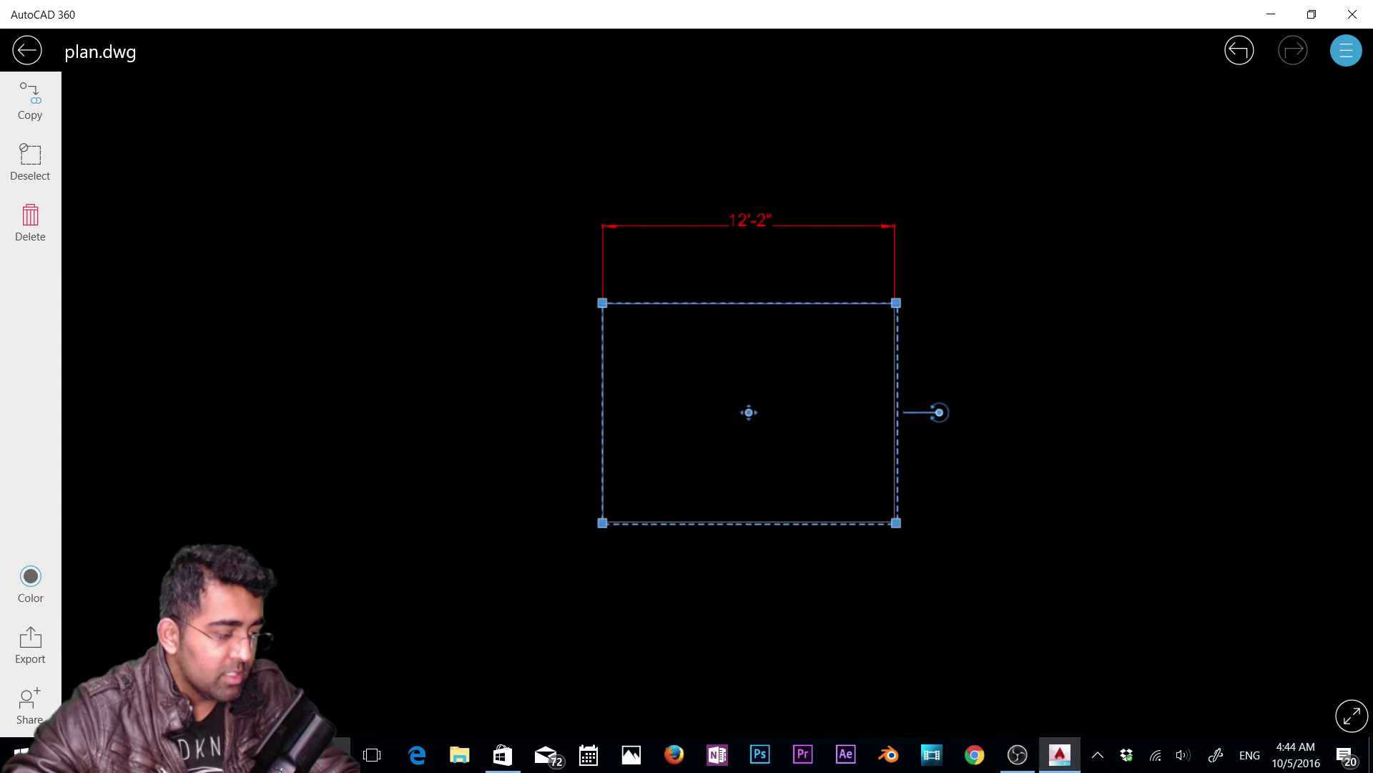
pyautogui.click(570, 479)
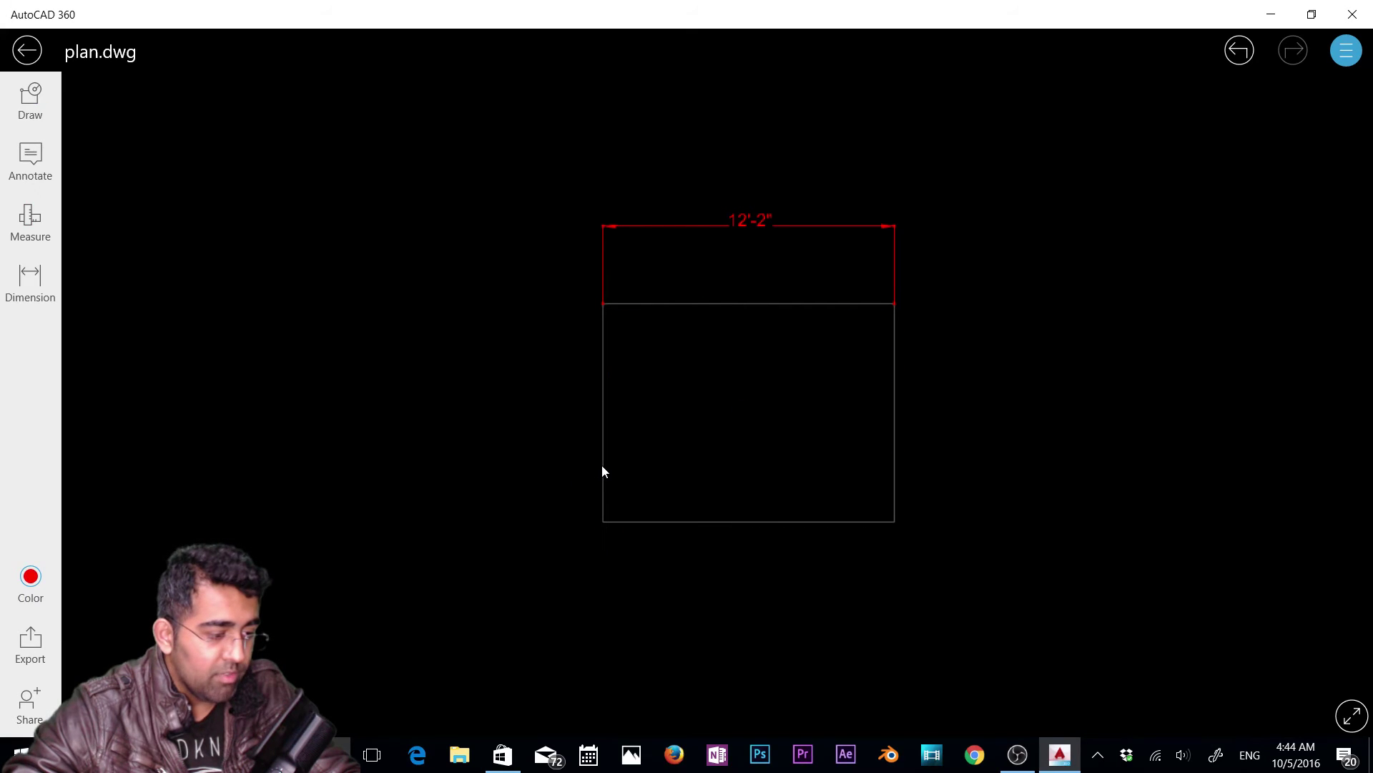
pyautogui.click(602, 465)
pyautogui.click(1299, 94)
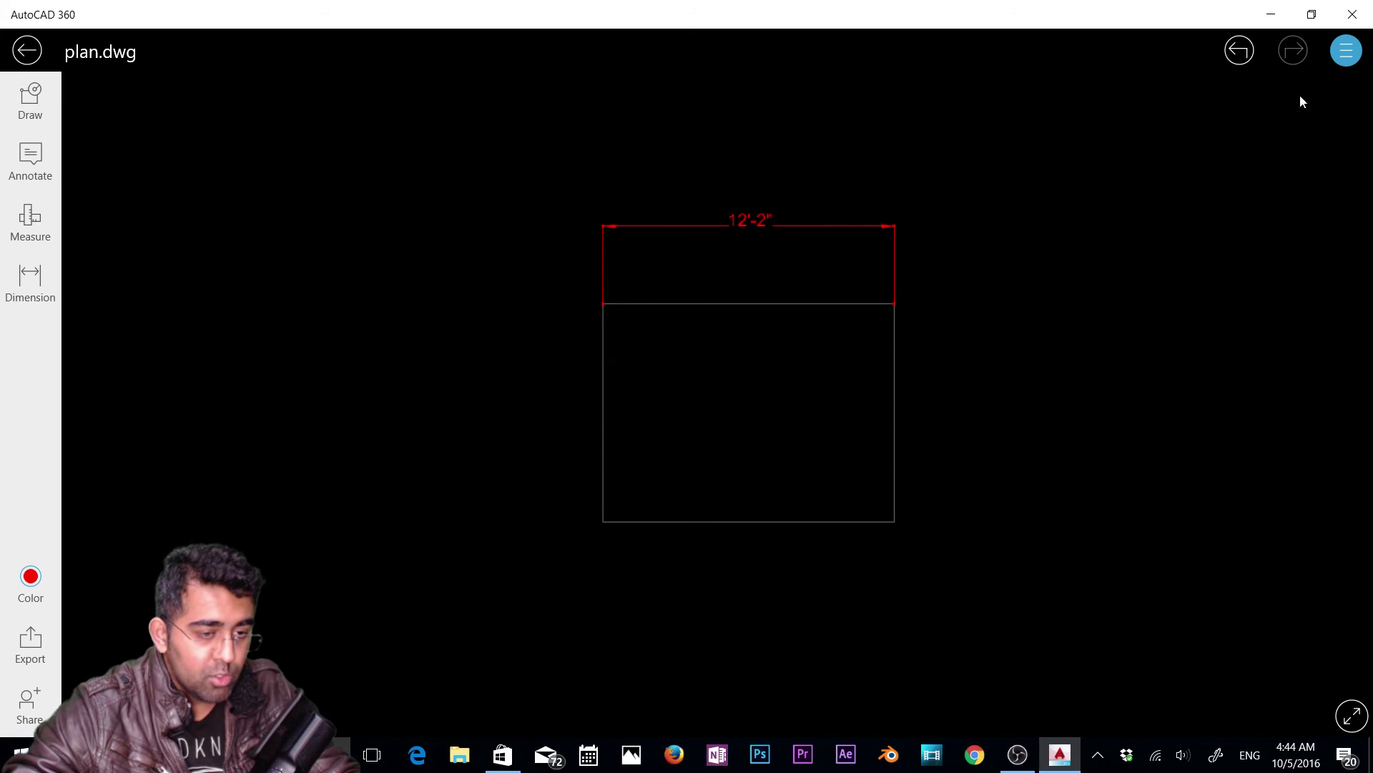
# Step: Create Layer 1, then turn all layers off and back on
pyautogui.click(1351, 58)
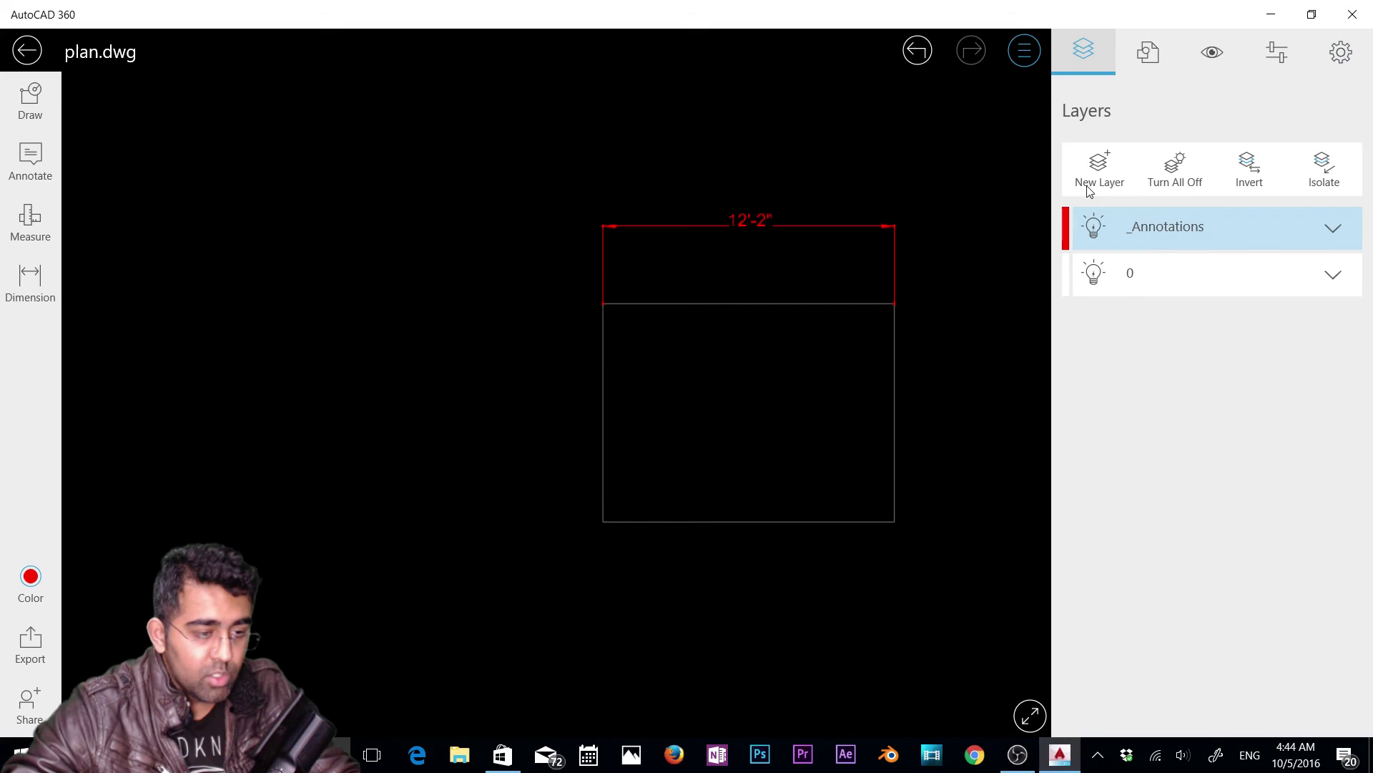
pyautogui.click(1100, 174)
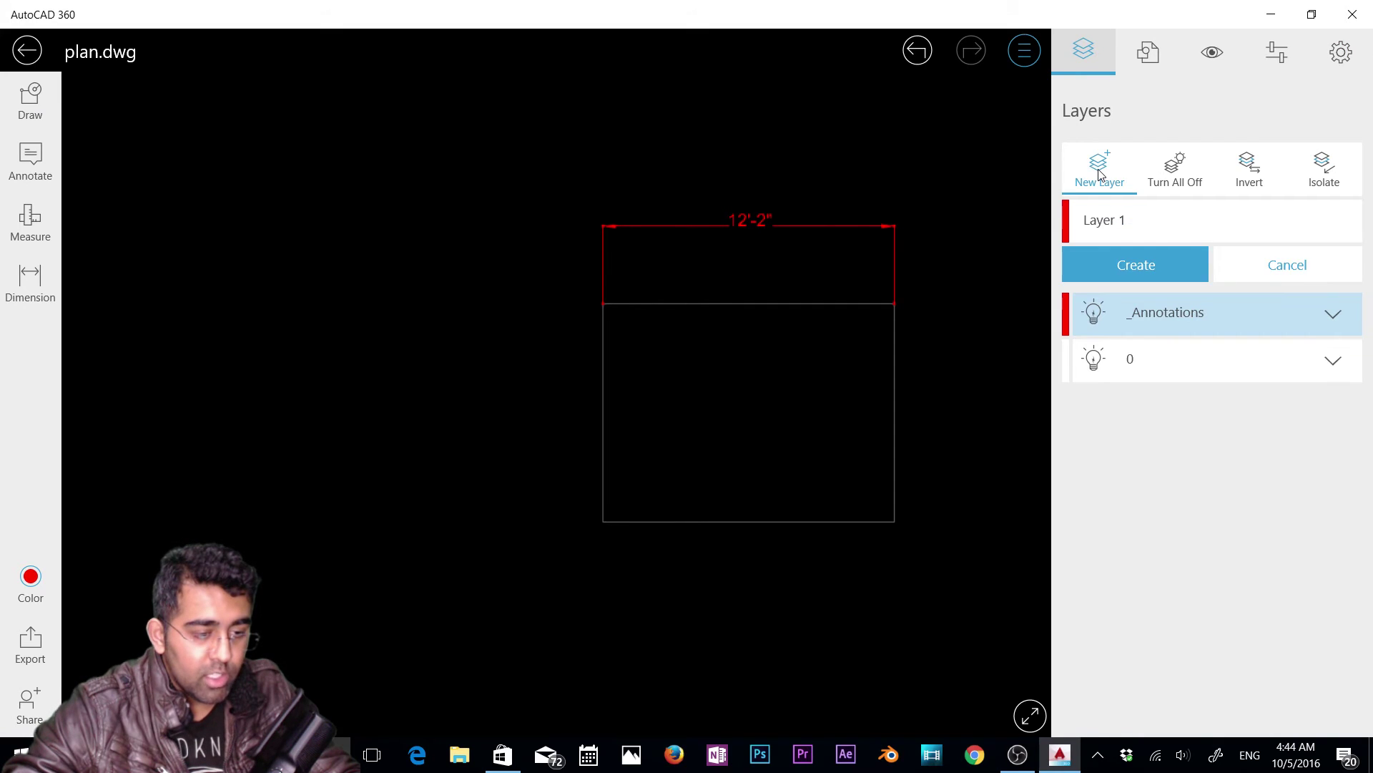
pyautogui.click(1140, 261)
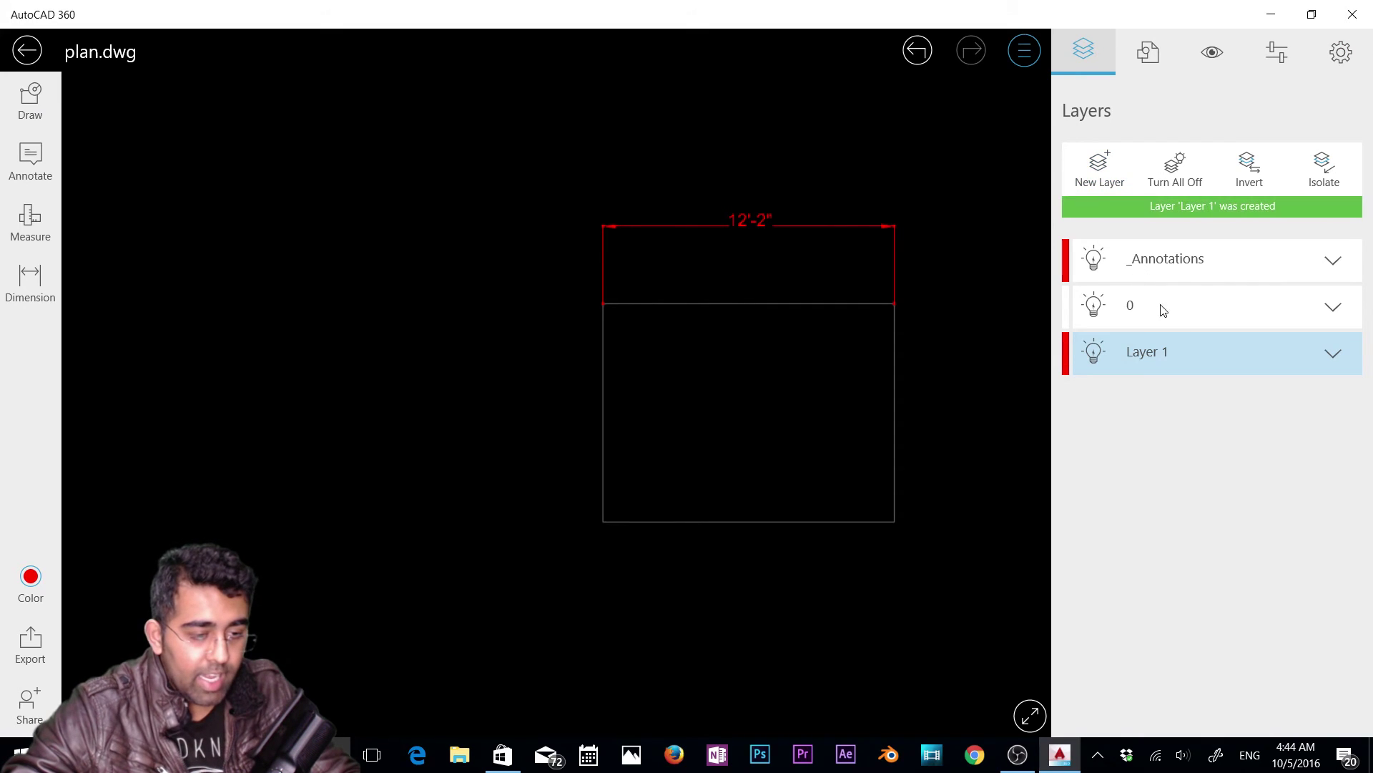
pyautogui.click(1152, 355)
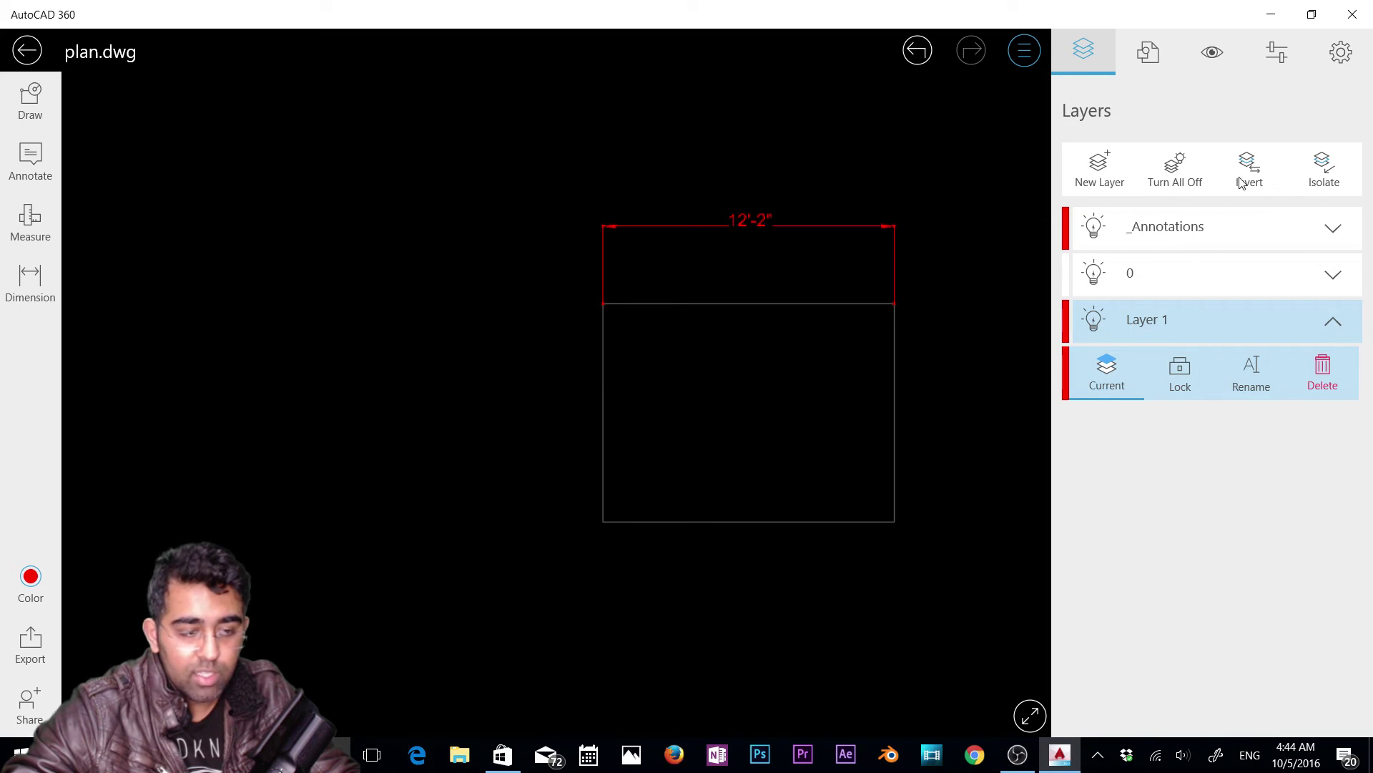
pyautogui.click(1165, 186)
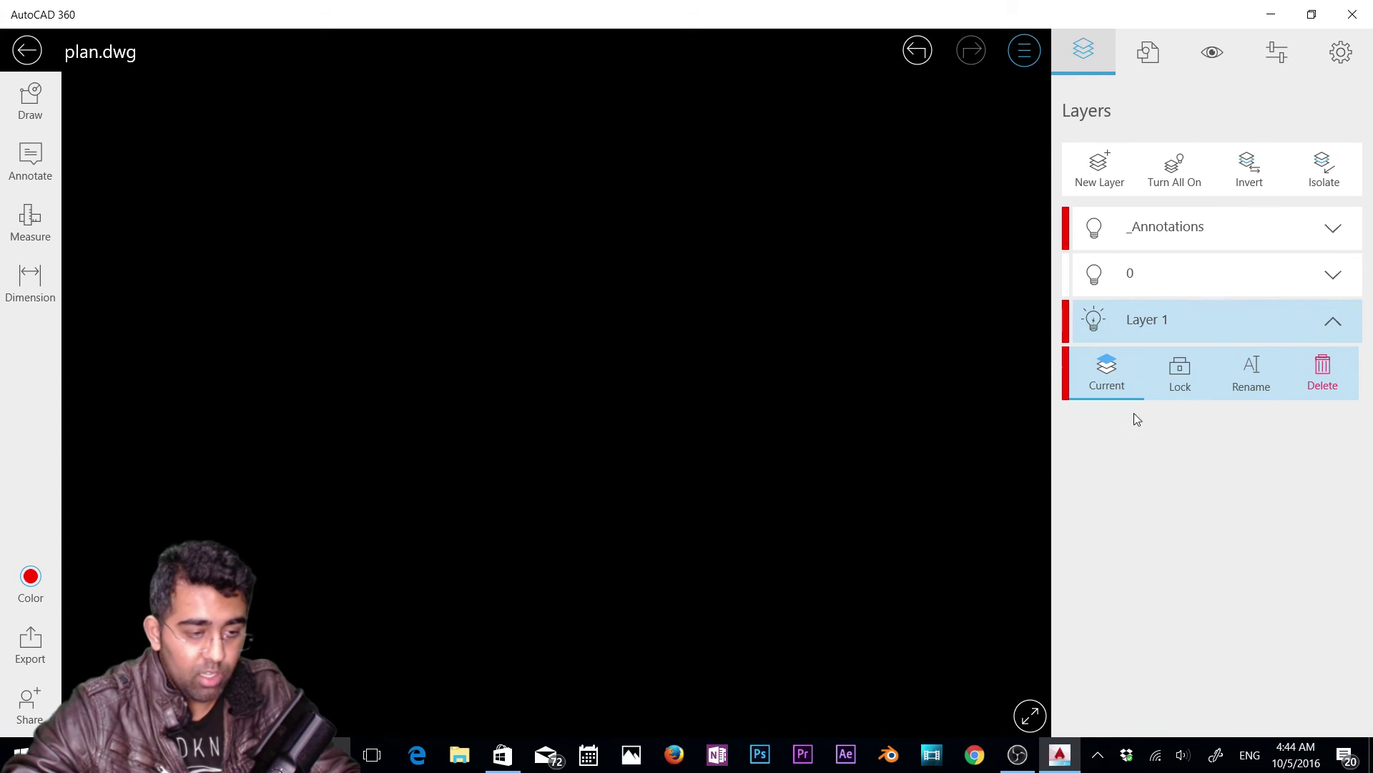
pyautogui.click(1176, 189)
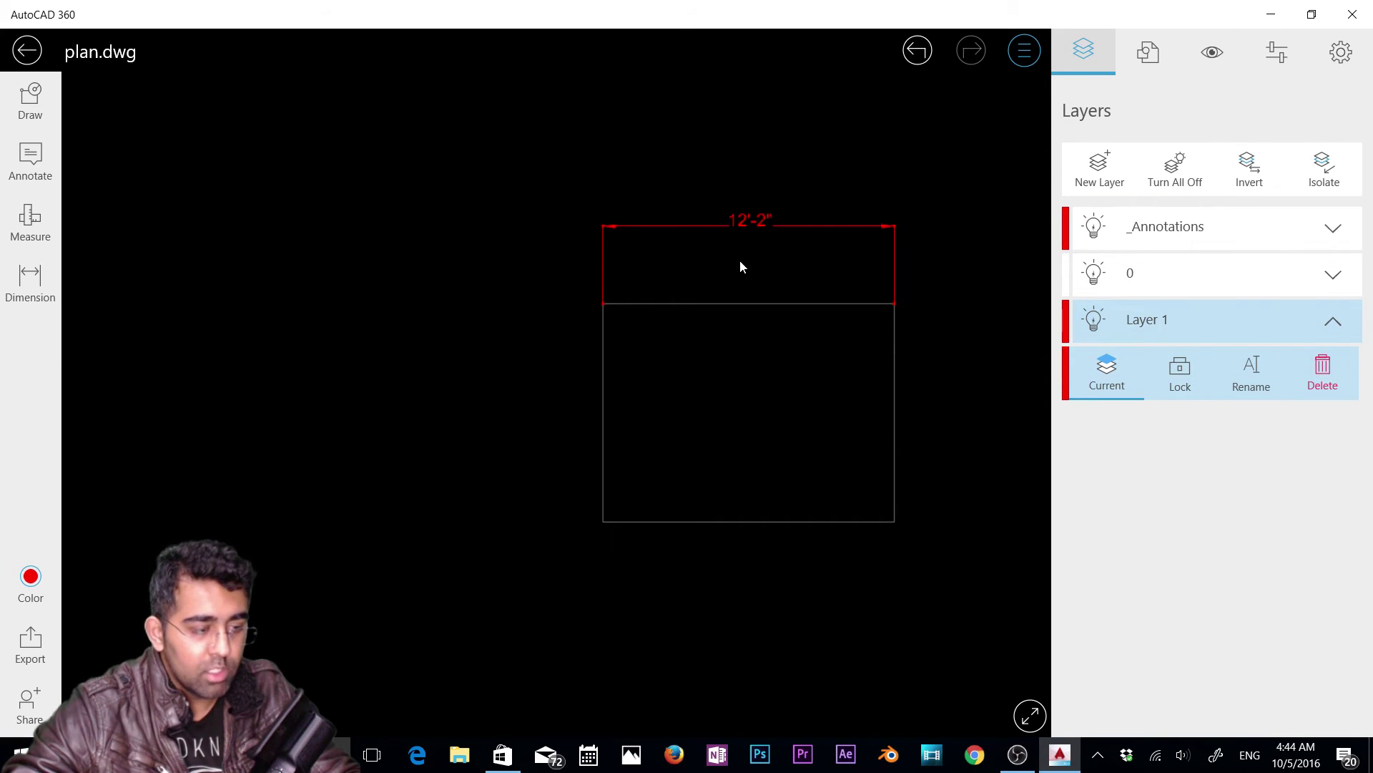
# Step: Recentre the rectangle, collapse the Layer 1 options, and check the Blocks list, which shows none
pyautogui.moveTo(740, 266); pyautogui.dragTo(620, 237)
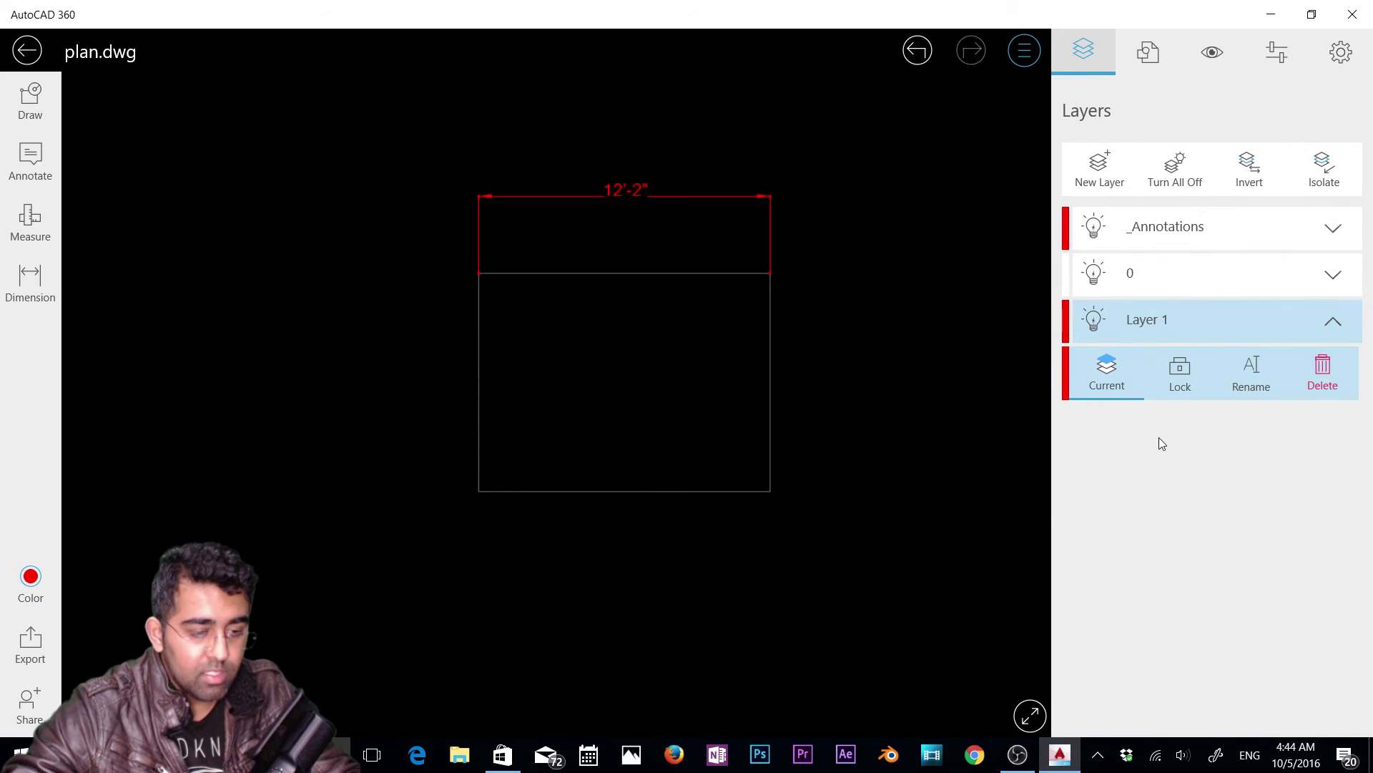
pyautogui.click(1138, 319)
pyautogui.click(771, 325)
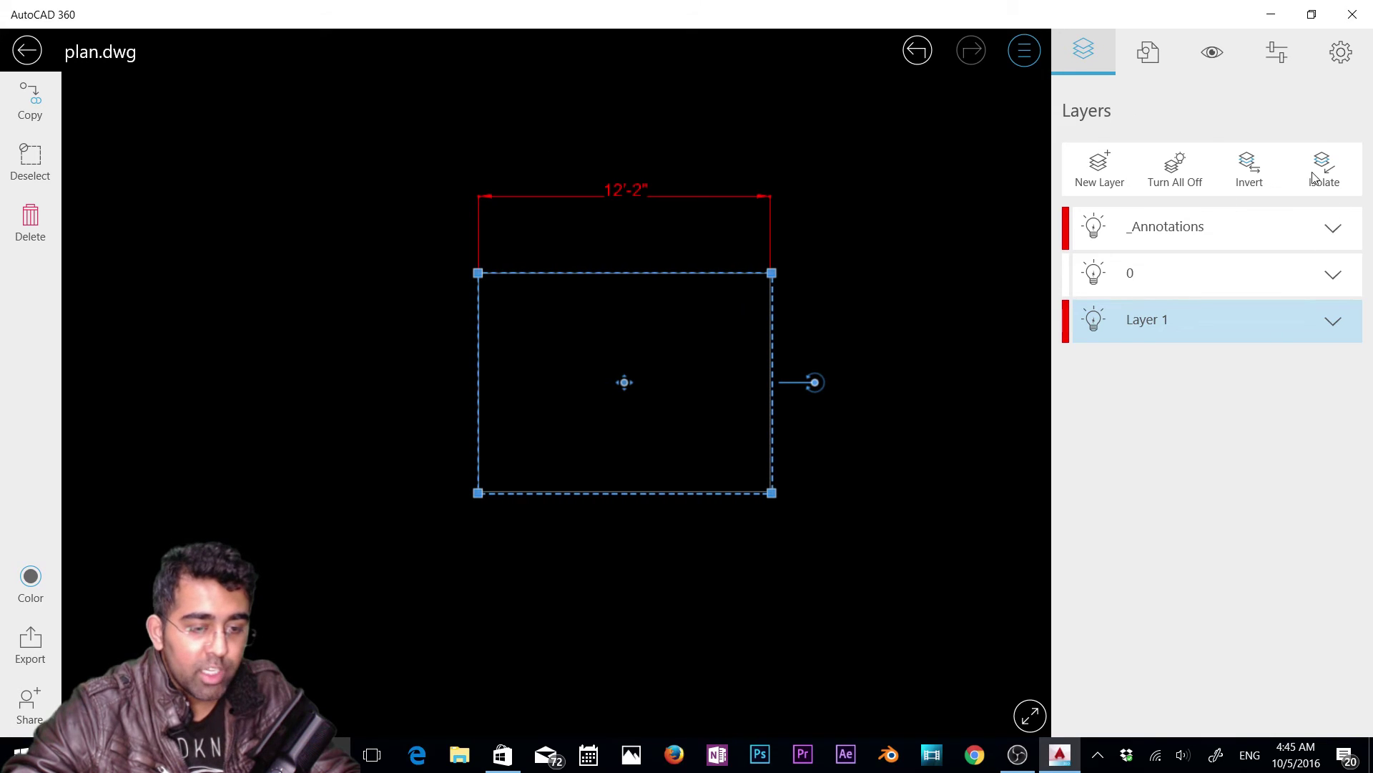
pyautogui.click(1148, 51)
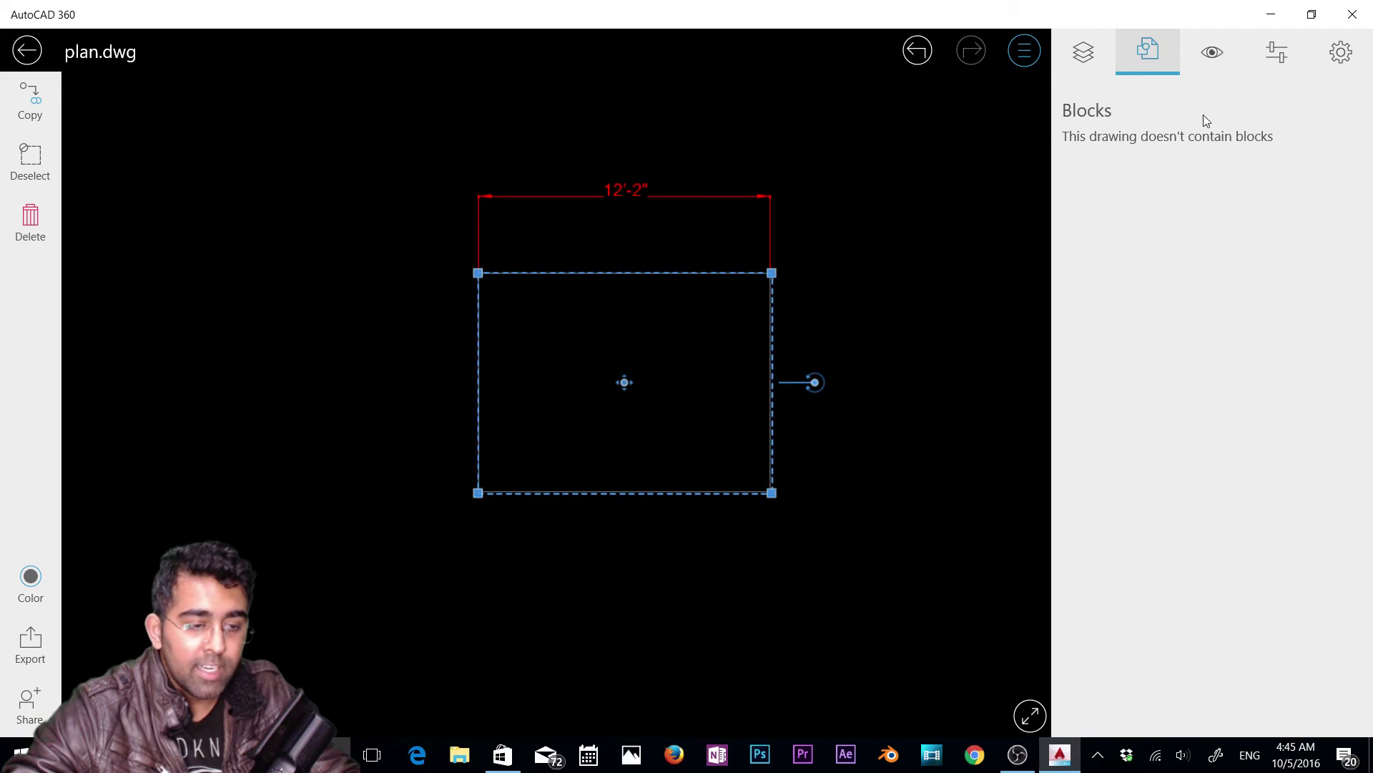
# Step: Show the View options and keep the Model layout selected in Layouts
pyautogui.click(1212, 60)
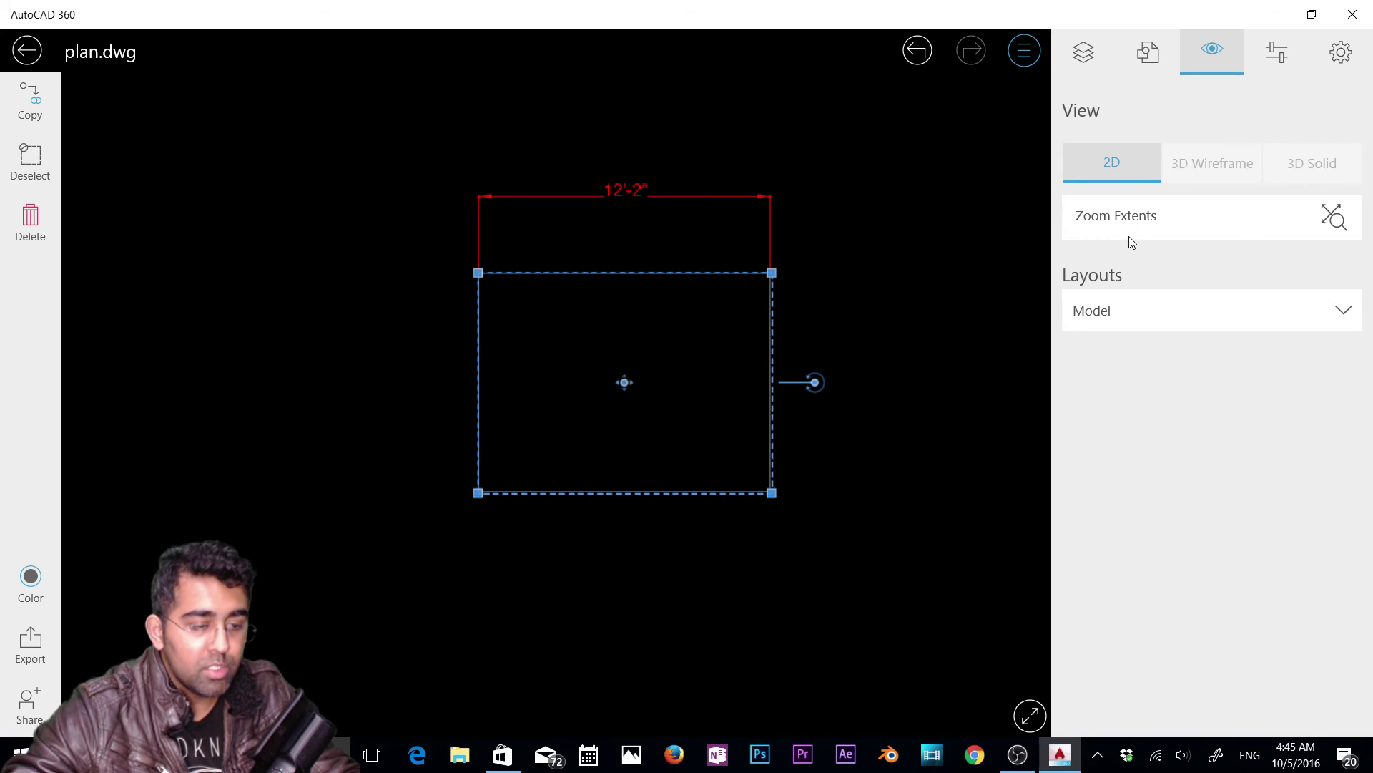
pyautogui.click(1147, 310)
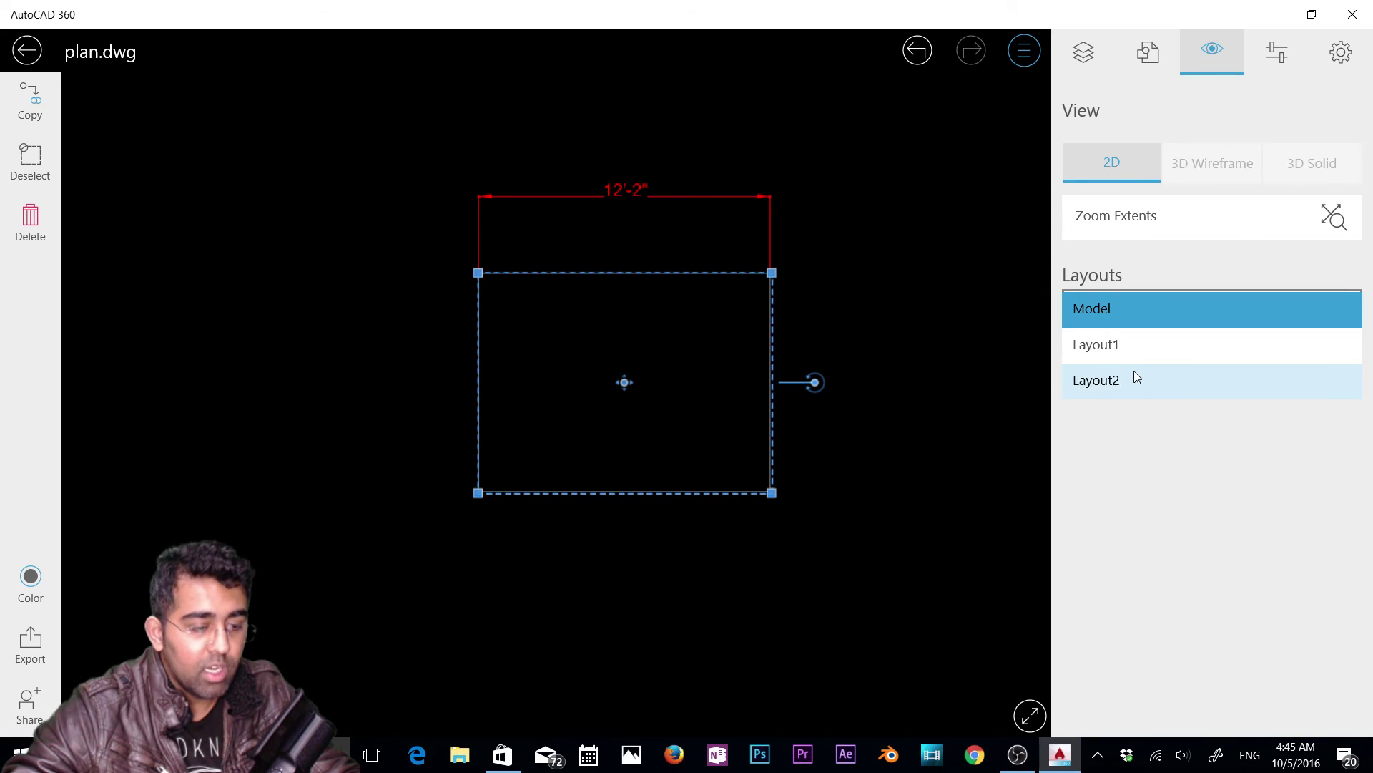
pyautogui.click(1118, 452)
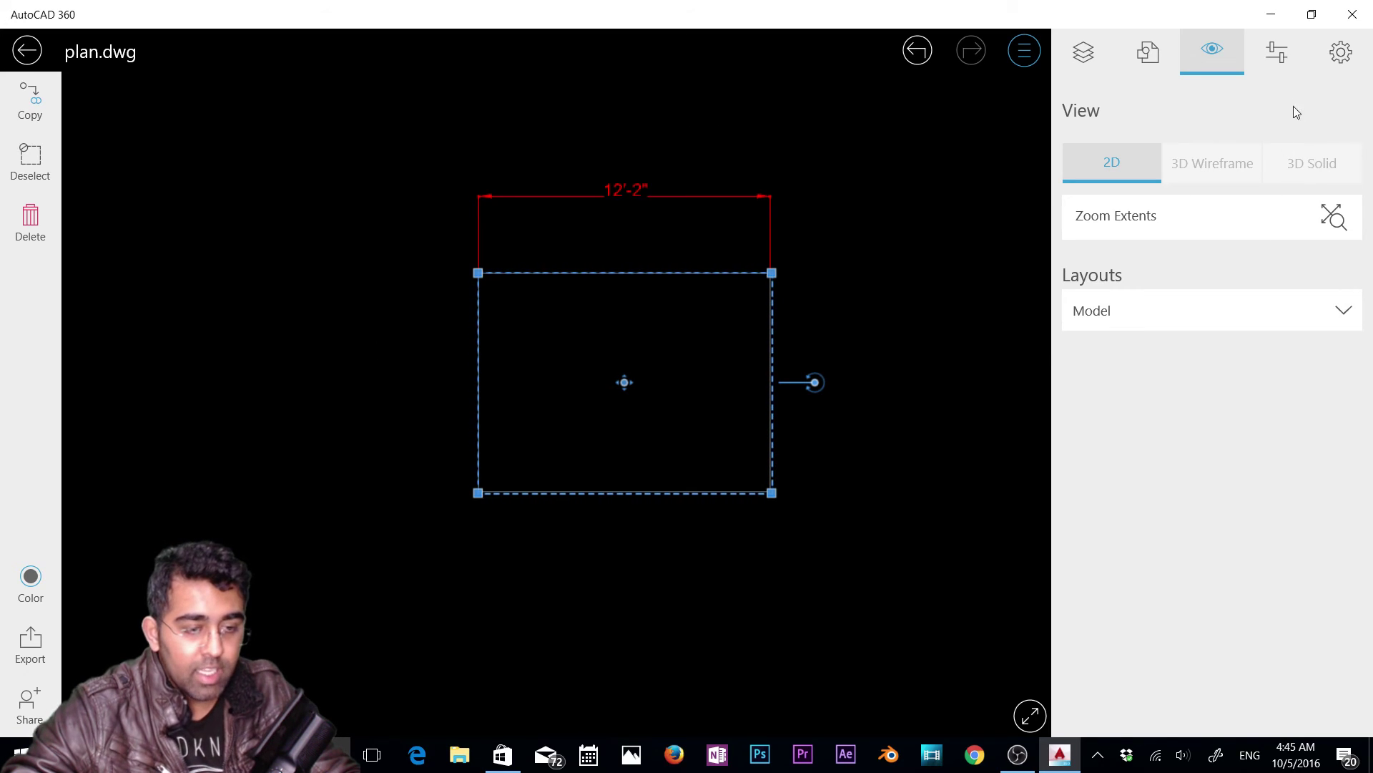
# Step: Assign the rectangle and its 12'-2" dimension to Layer 1 in Properties, then reselect both to check
pyautogui.click(1280, 56)
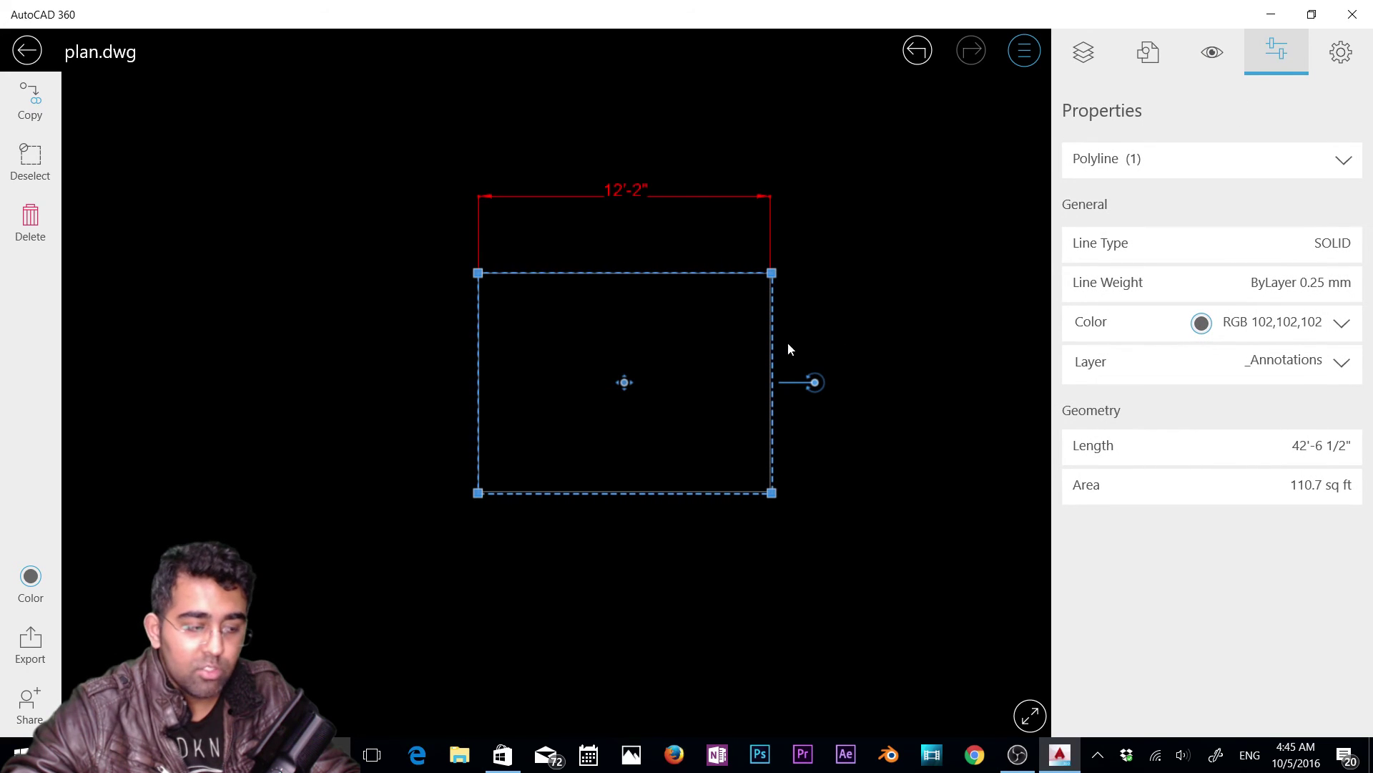
pyautogui.click(766, 212)
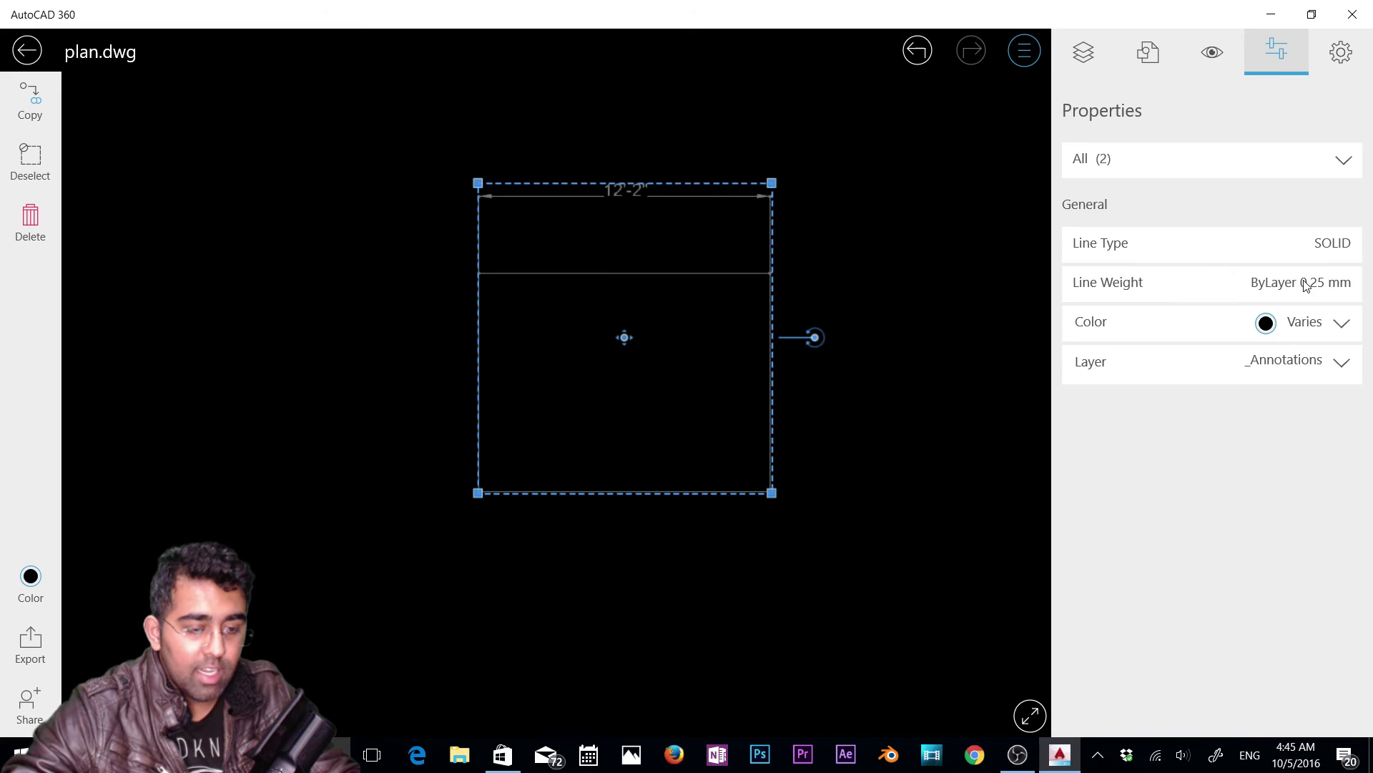
pyautogui.click(1293, 361)
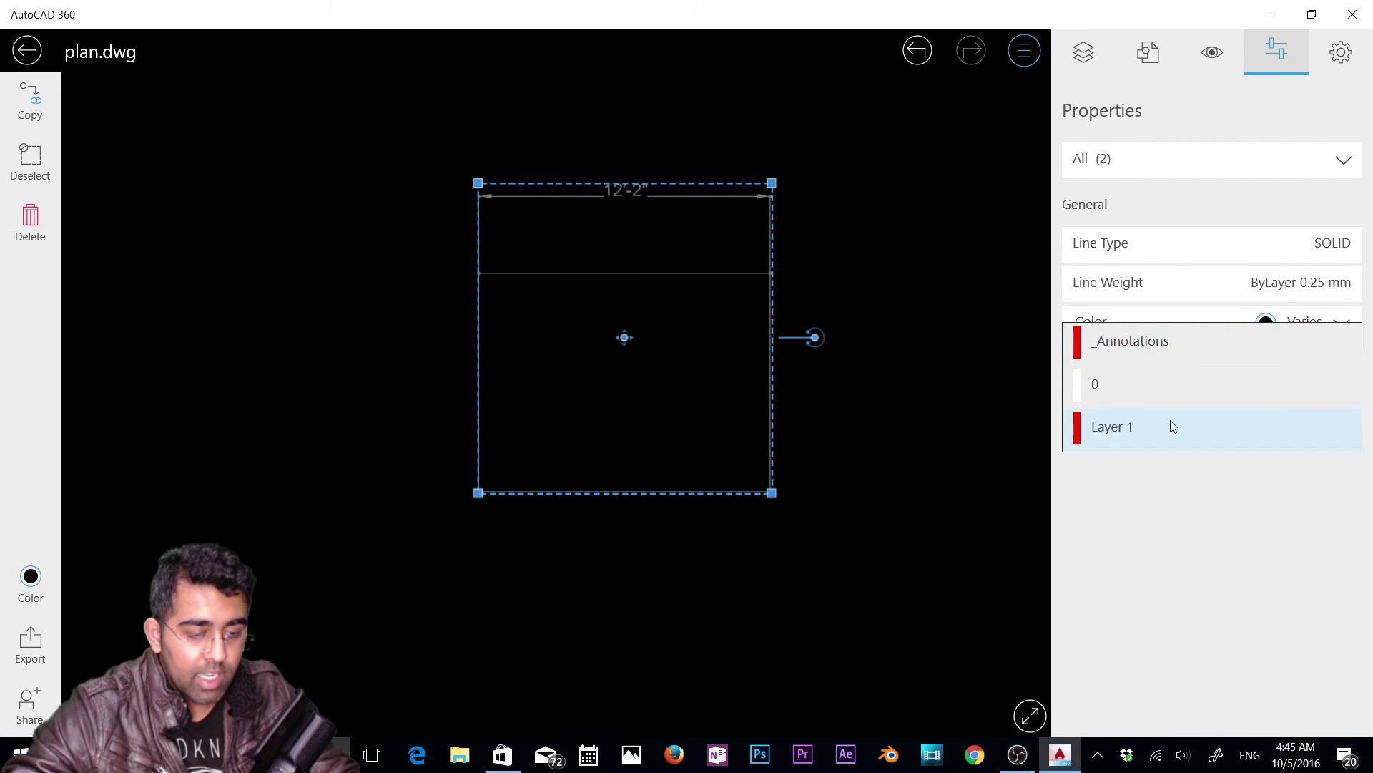
pyautogui.click(1152, 429)
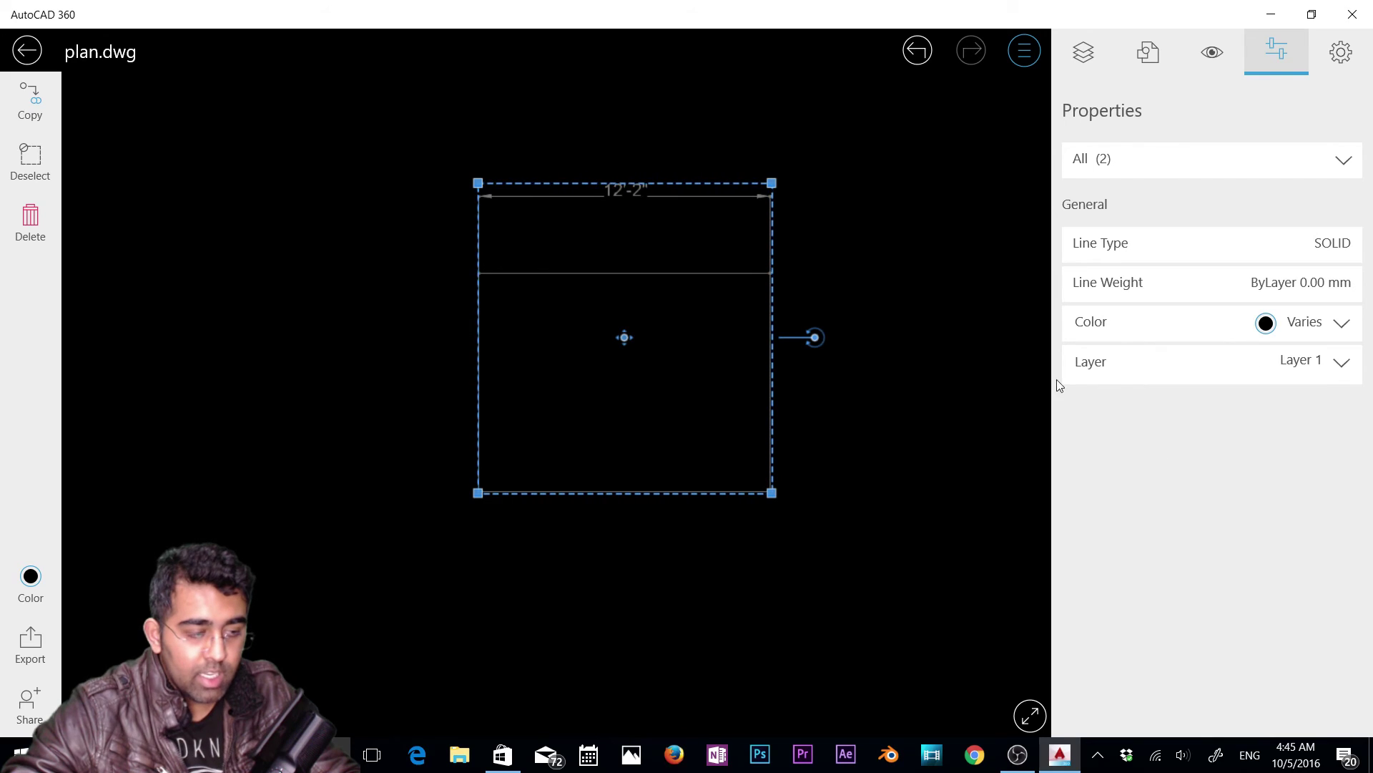
pyautogui.click(786, 240)
pyautogui.click(769, 216)
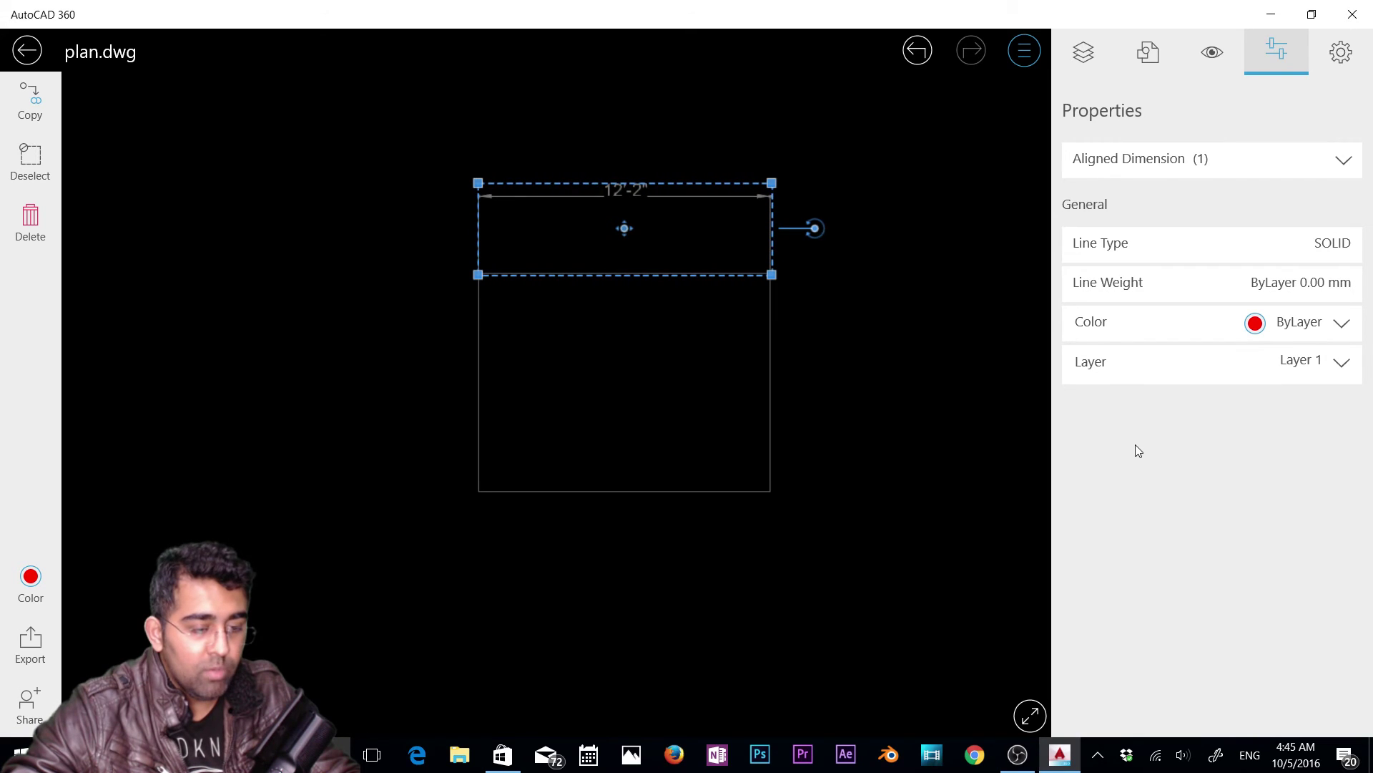
pyautogui.click(770, 390)
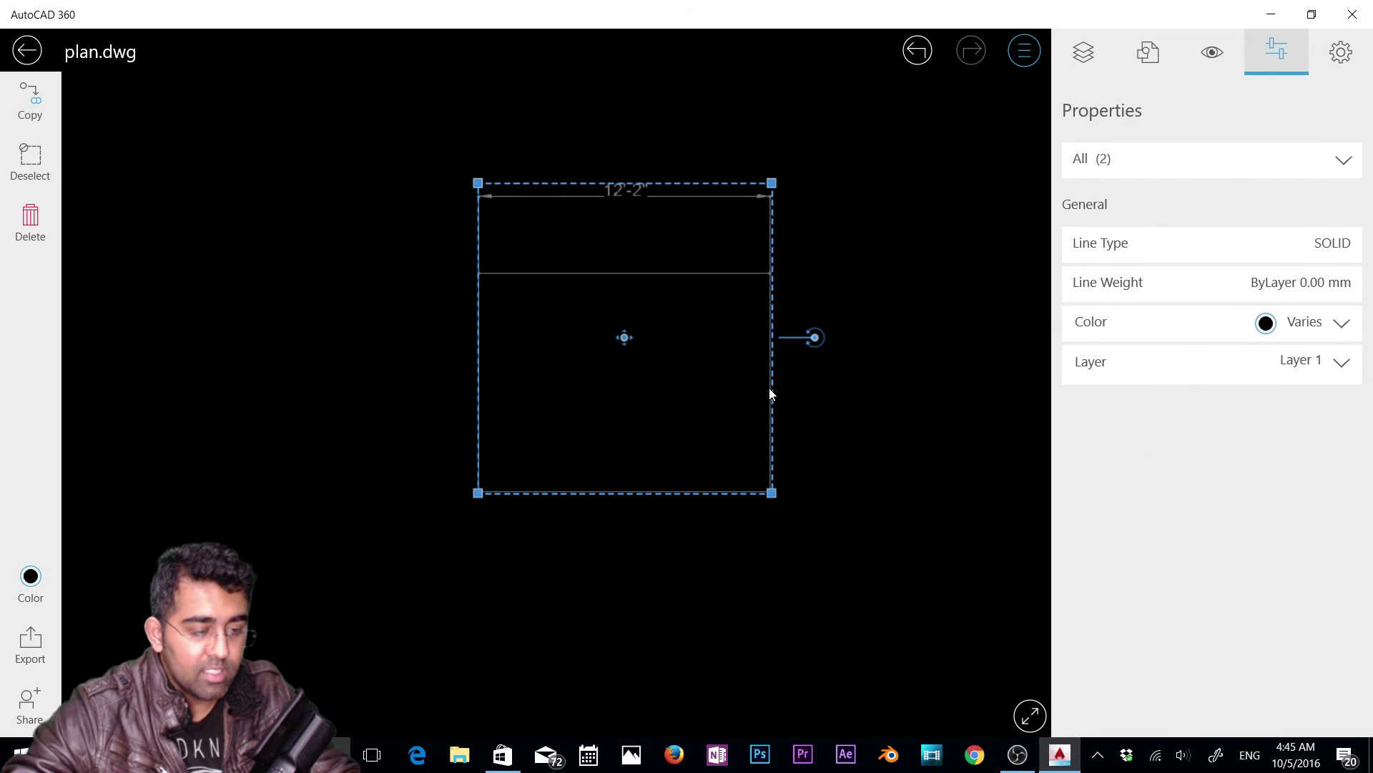
# Step: Switch Ortho Polar Snap off in the drawing settings
pyautogui.click(734, 285)
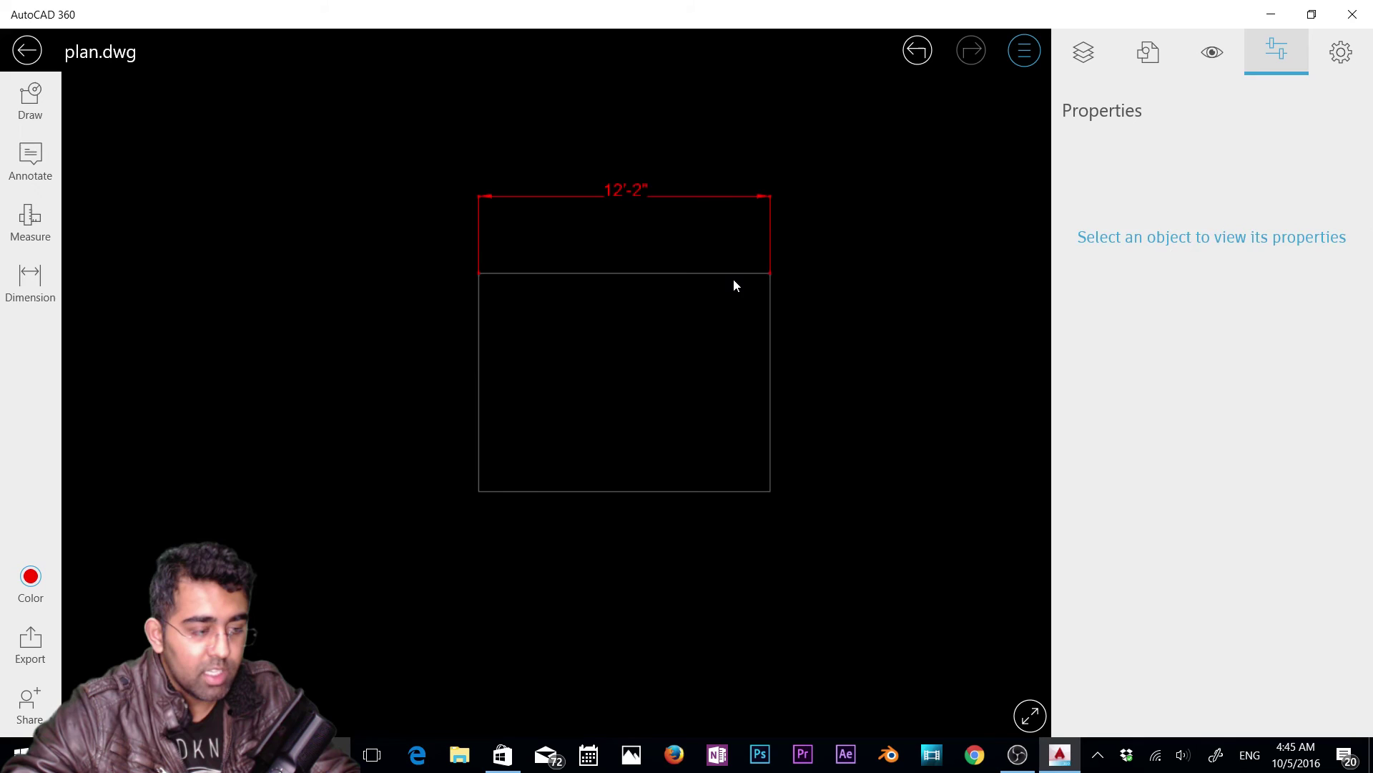
pyautogui.click(777, 329)
pyautogui.click(1341, 51)
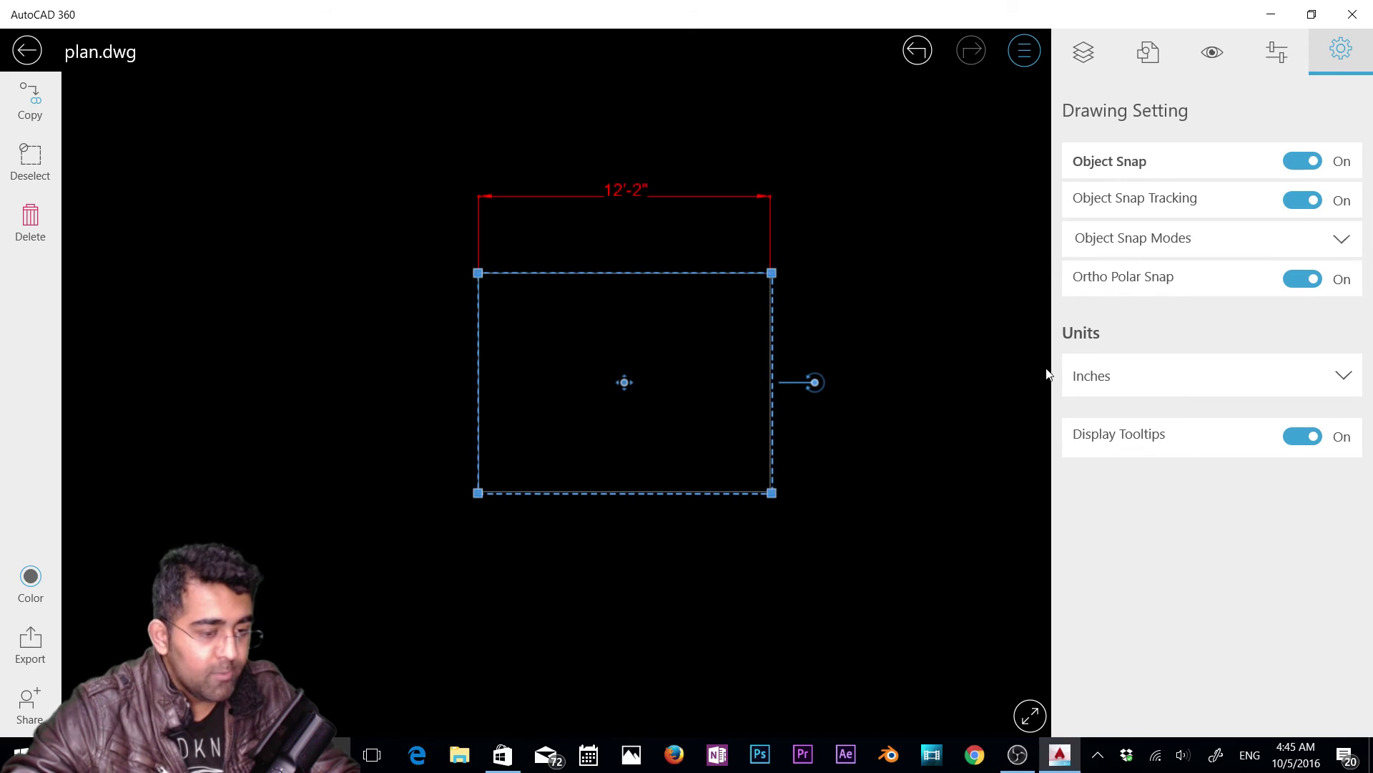
pyautogui.click(1302, 279)
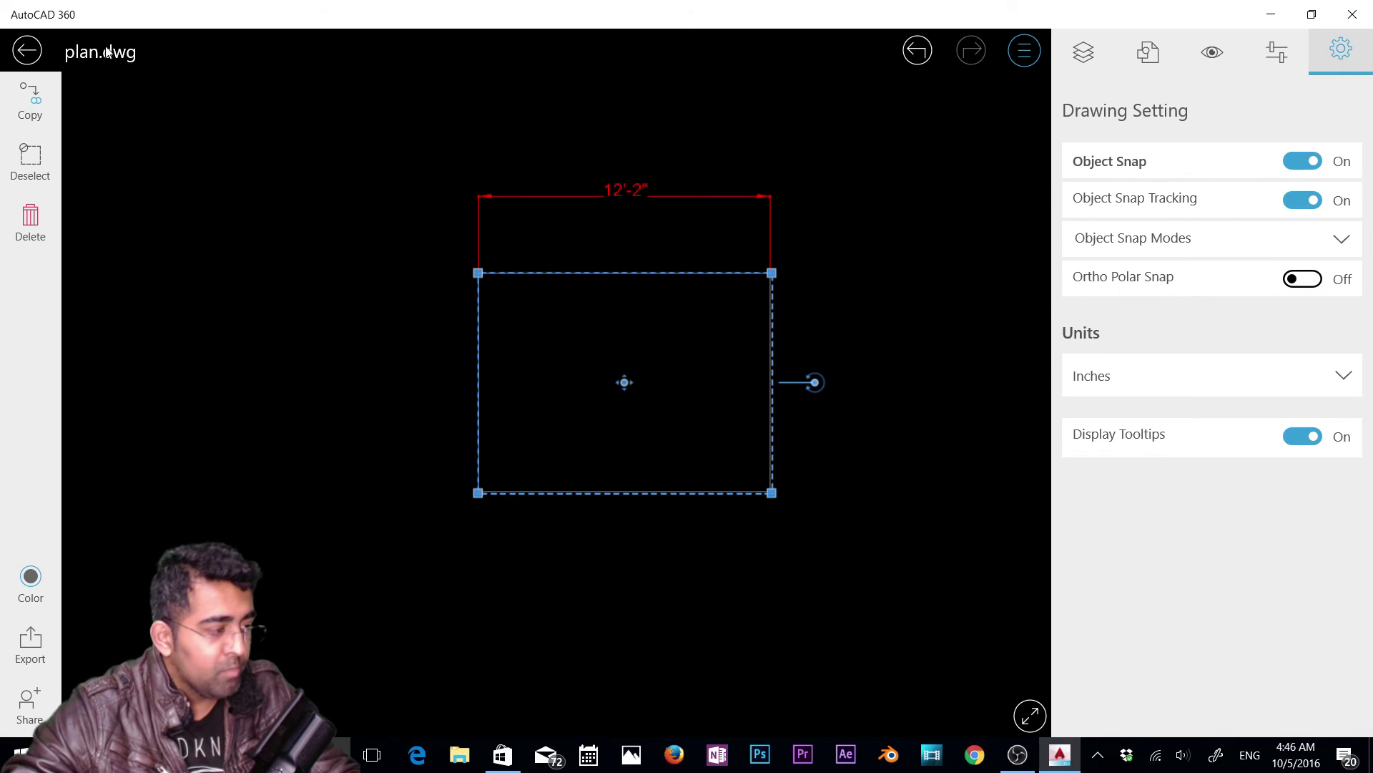
pyautogui.click(255, 401)
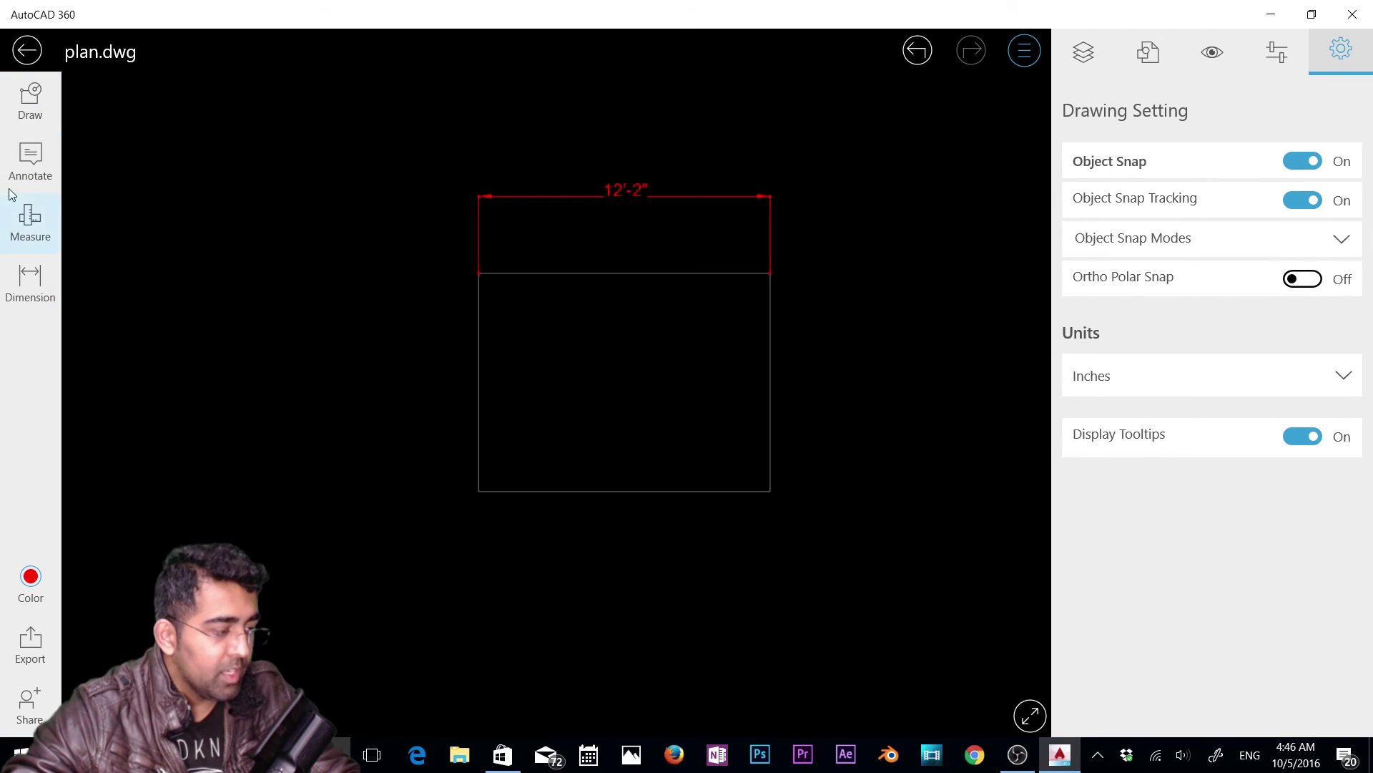
# Step: Draw a red line about 7'-8 3/4" long at 87° left of the rectangle
pyautogui.click(21, 113)
pyautogui.click(92, 100)
pyautogui.click(206, 427)
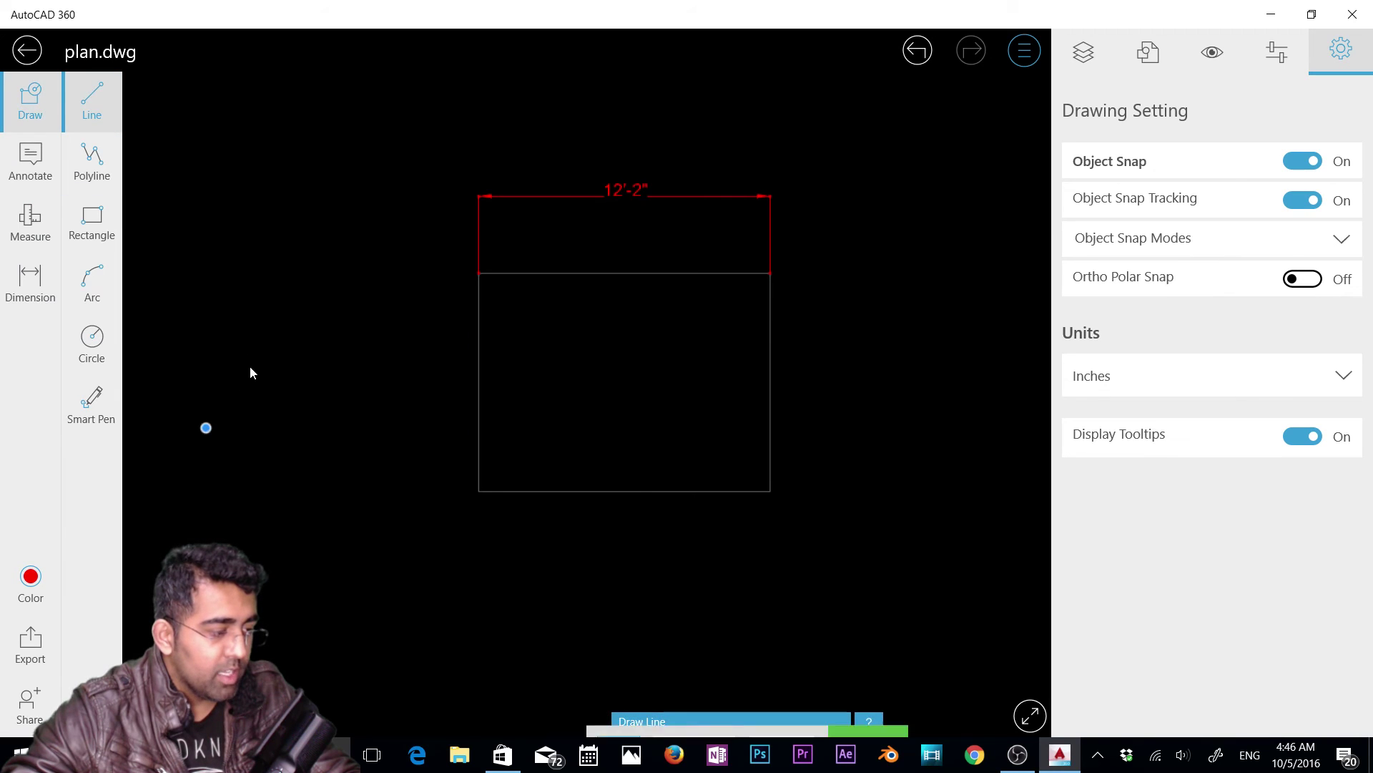
pyautogui.moveTo(210, 250); pyautogui.dragTo(319, 282)
pyautogui.click(312, 268)
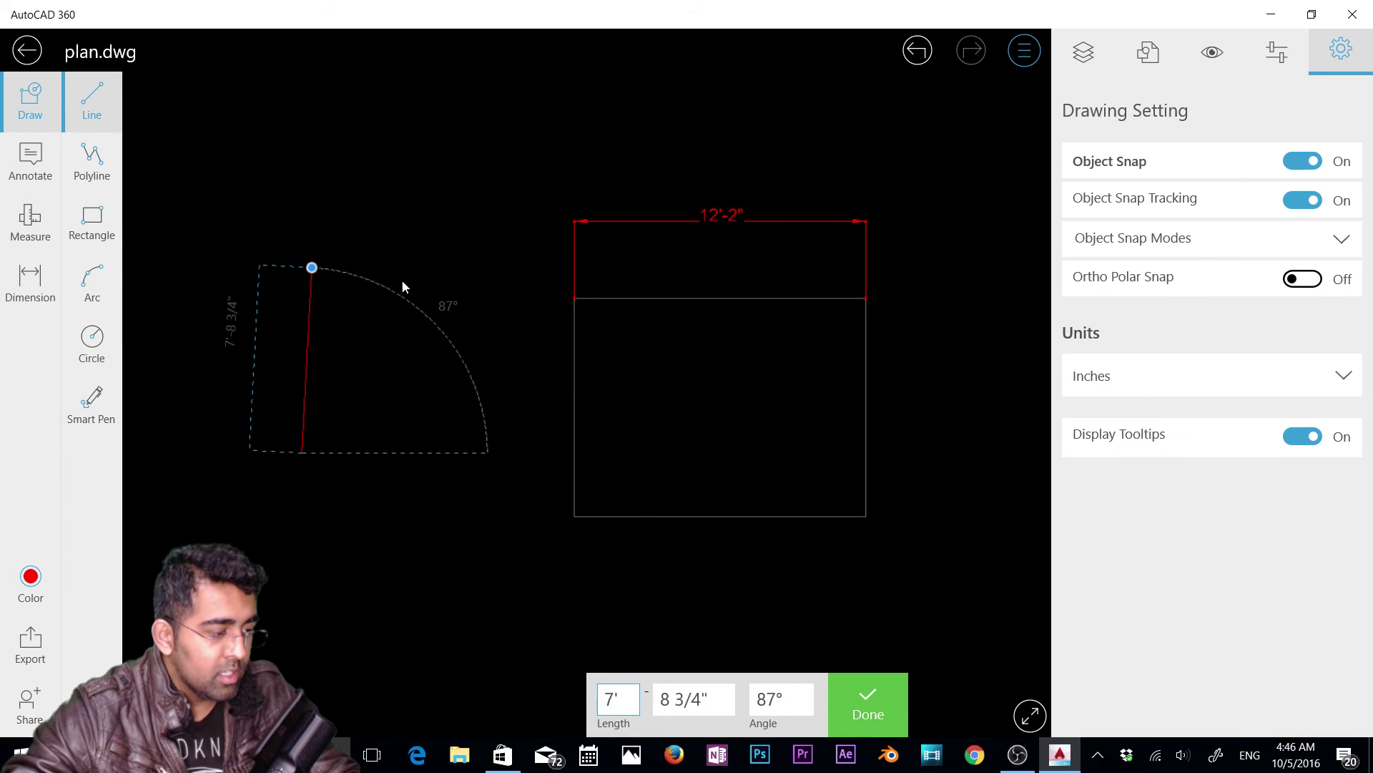
pyautogui.click(436, 295)
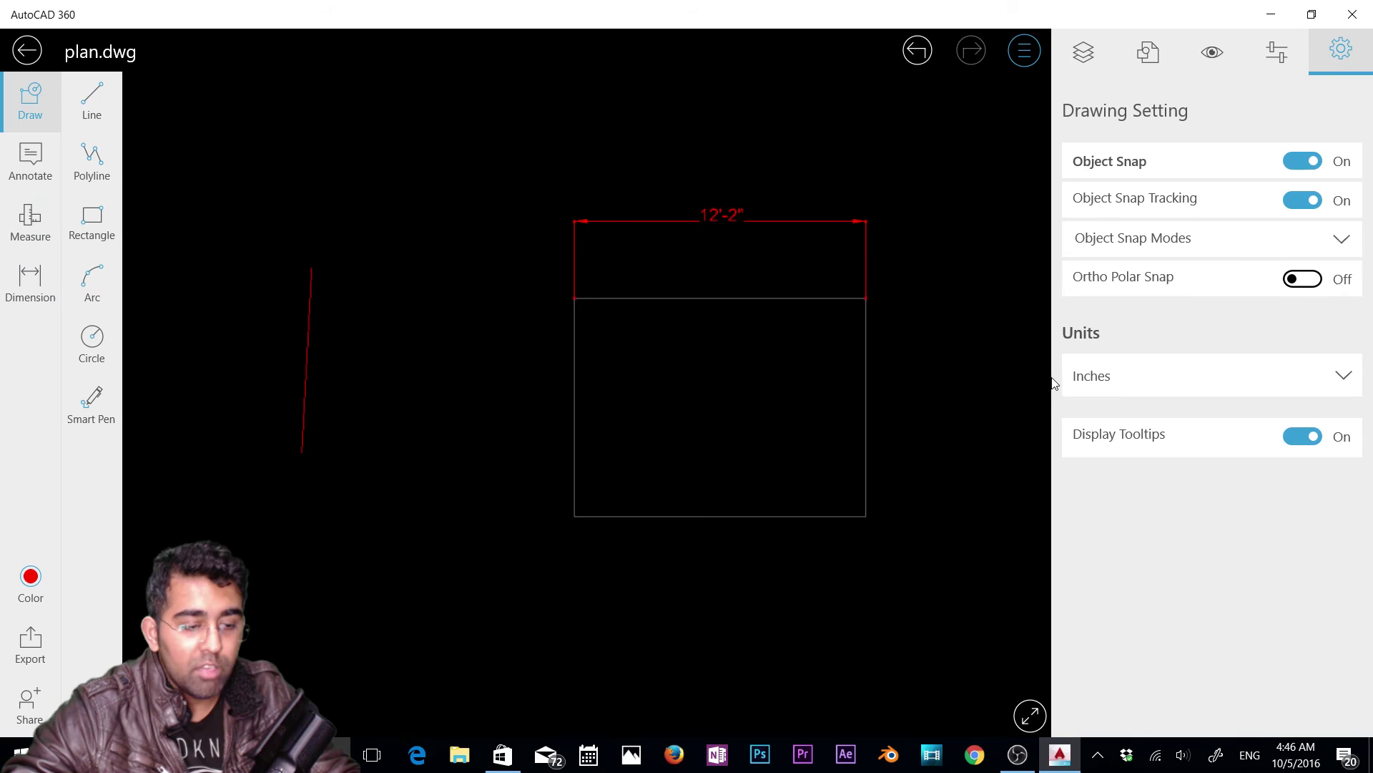
pyautogui.click(308, 285)
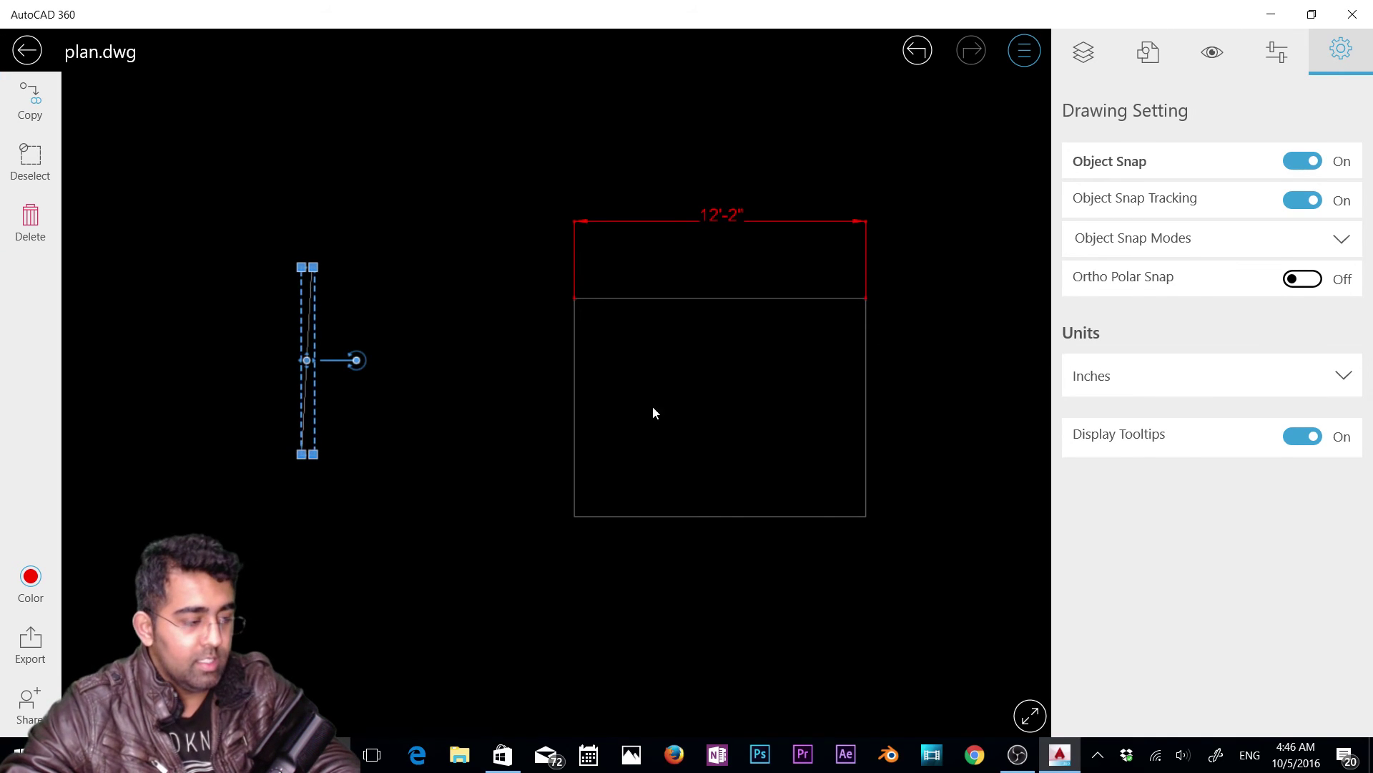
pyautogui.click(413, 423)
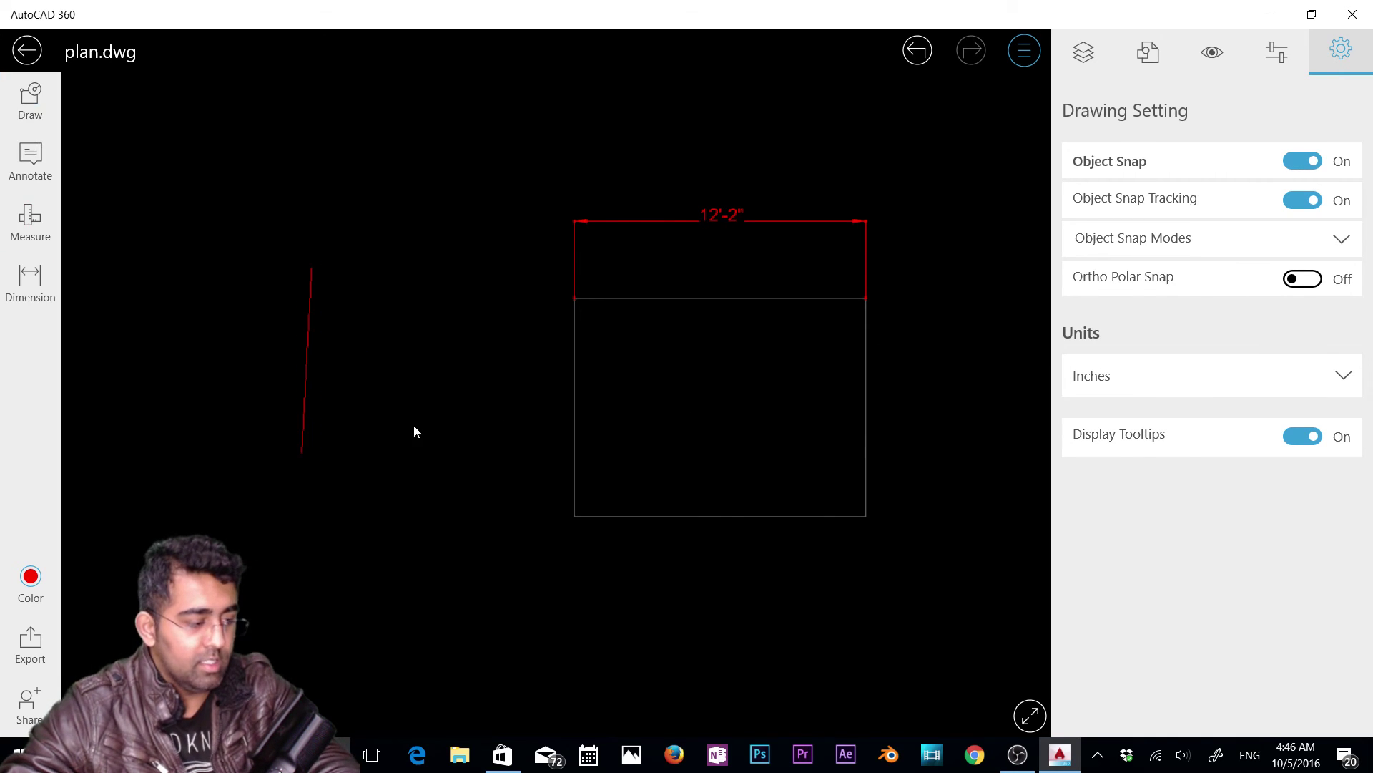
# Step: Turn Ortho Polar Snap back on and draw a second 7'-8" red line at 81°
pyautogui.click(29, 104)
pyautogui.click(1320, 243)
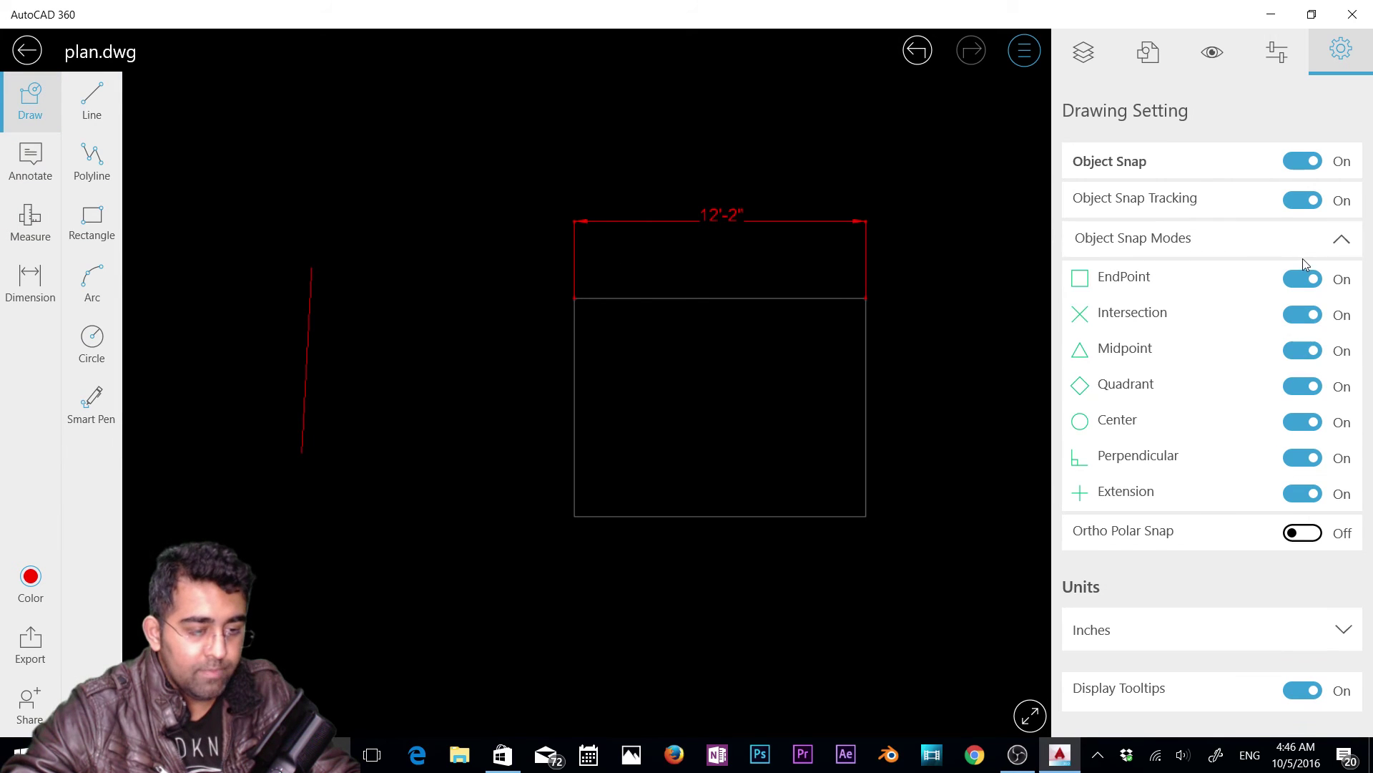
pyautogui.click(1304, 249)
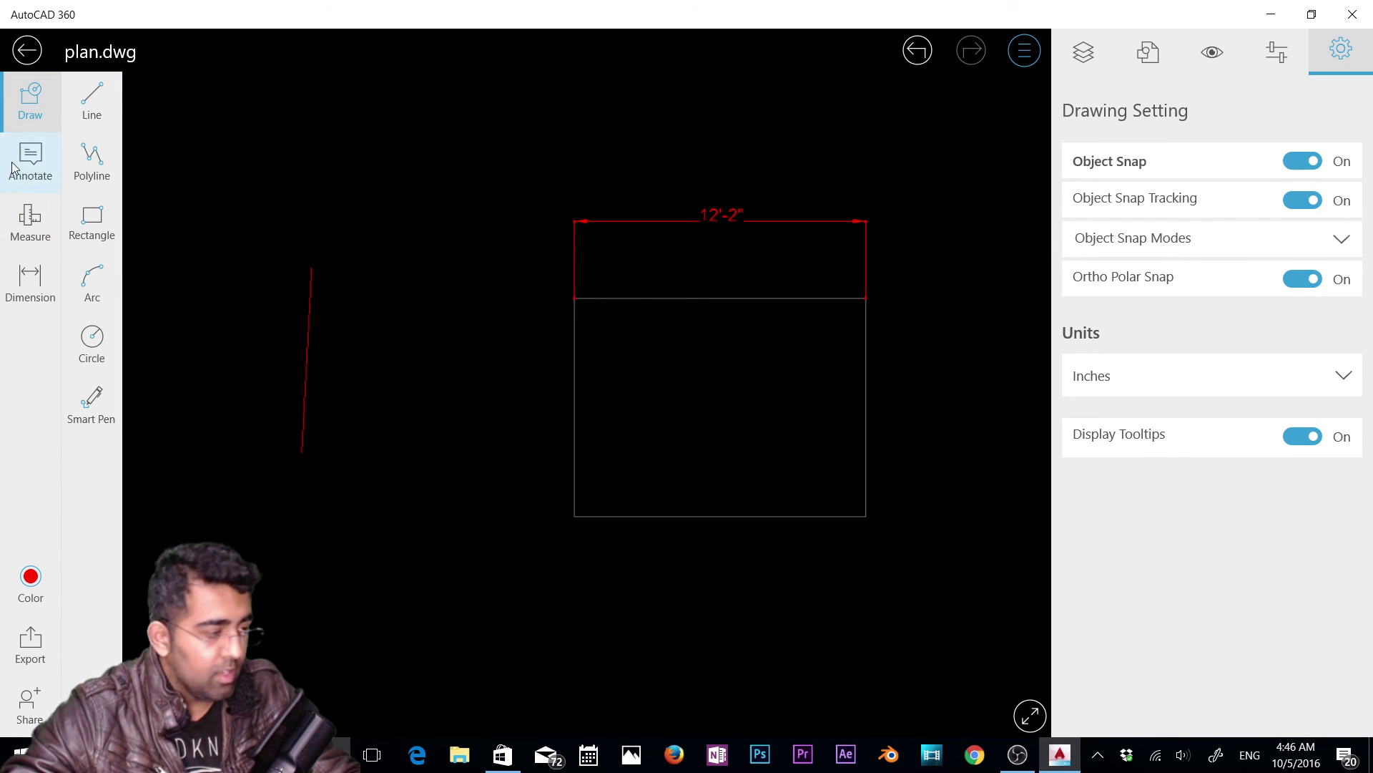
pyautogui.click(91, 100)
pyautogui.click(369, 441)
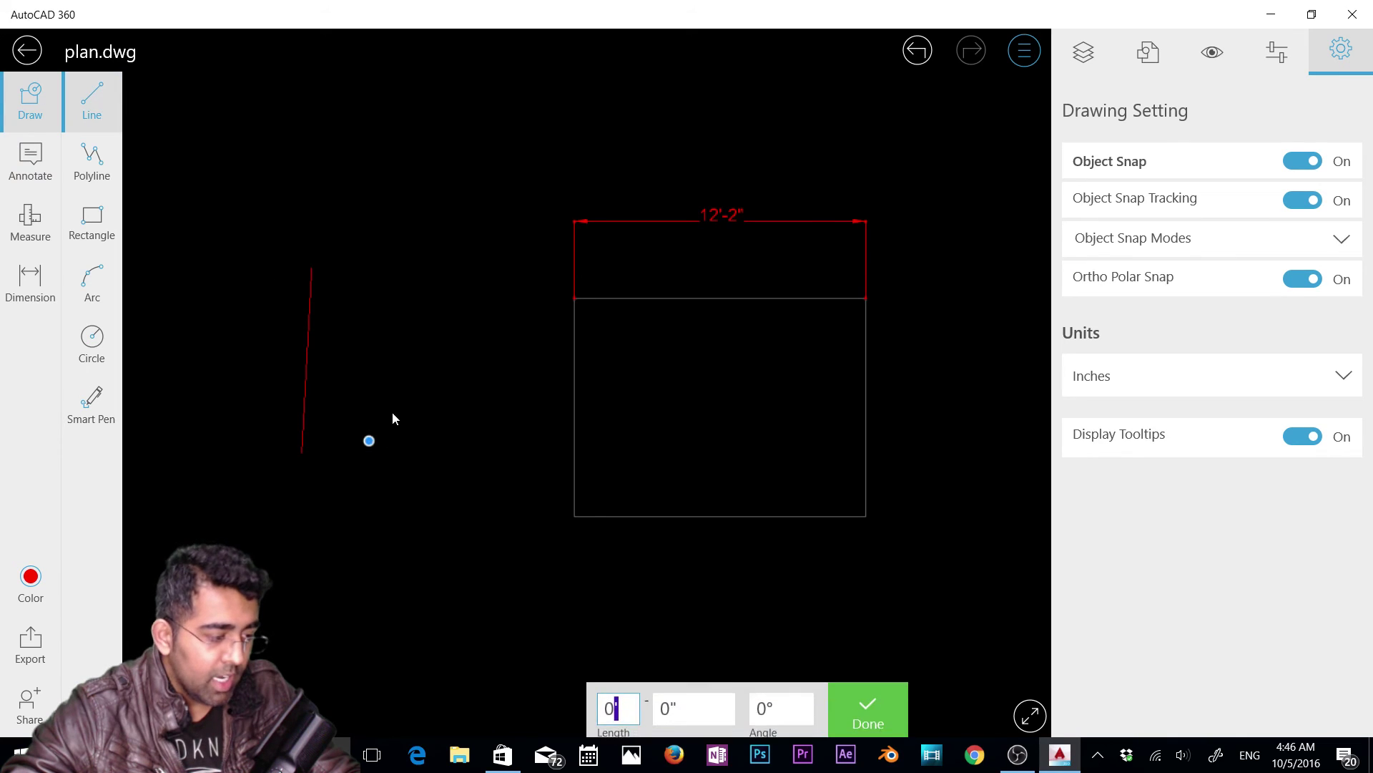
pyautogui.click(398, 261)
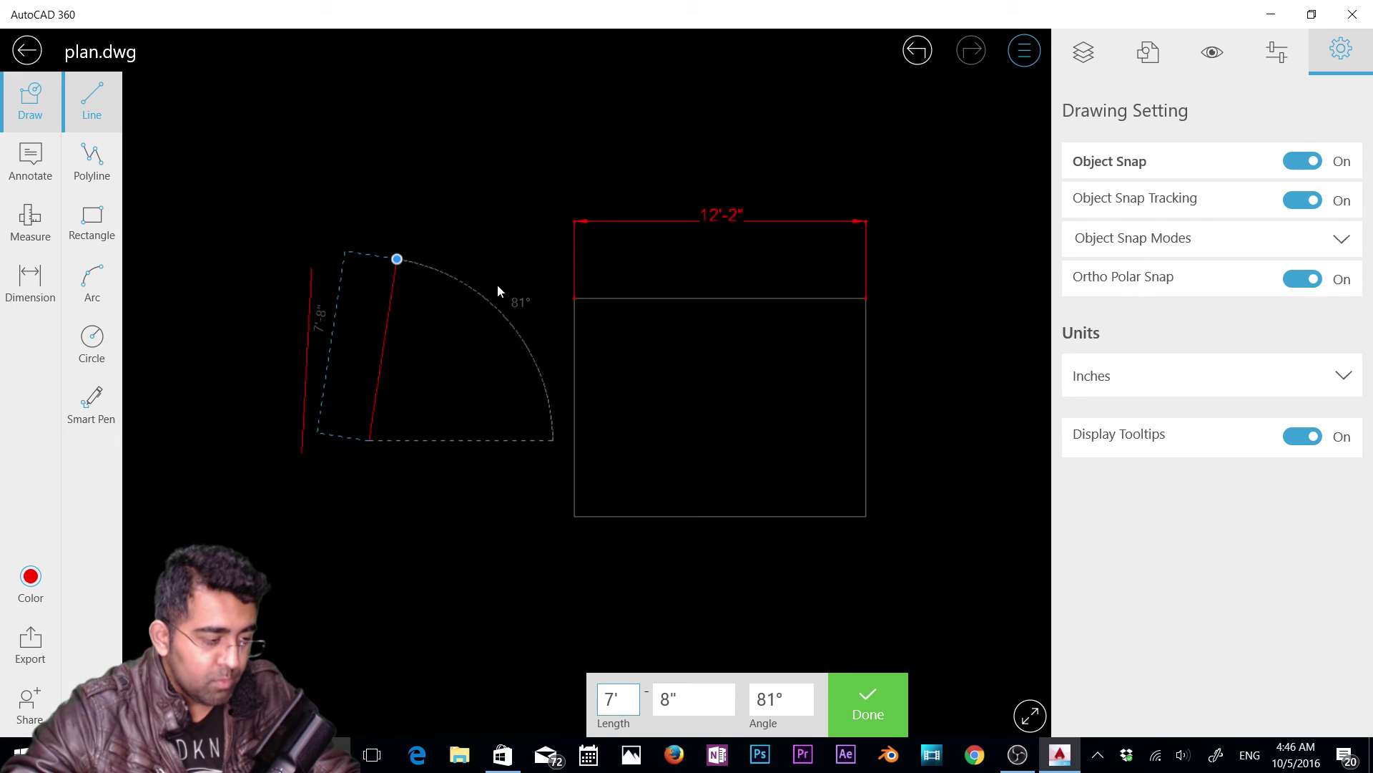
pyautogui.press('Escape')
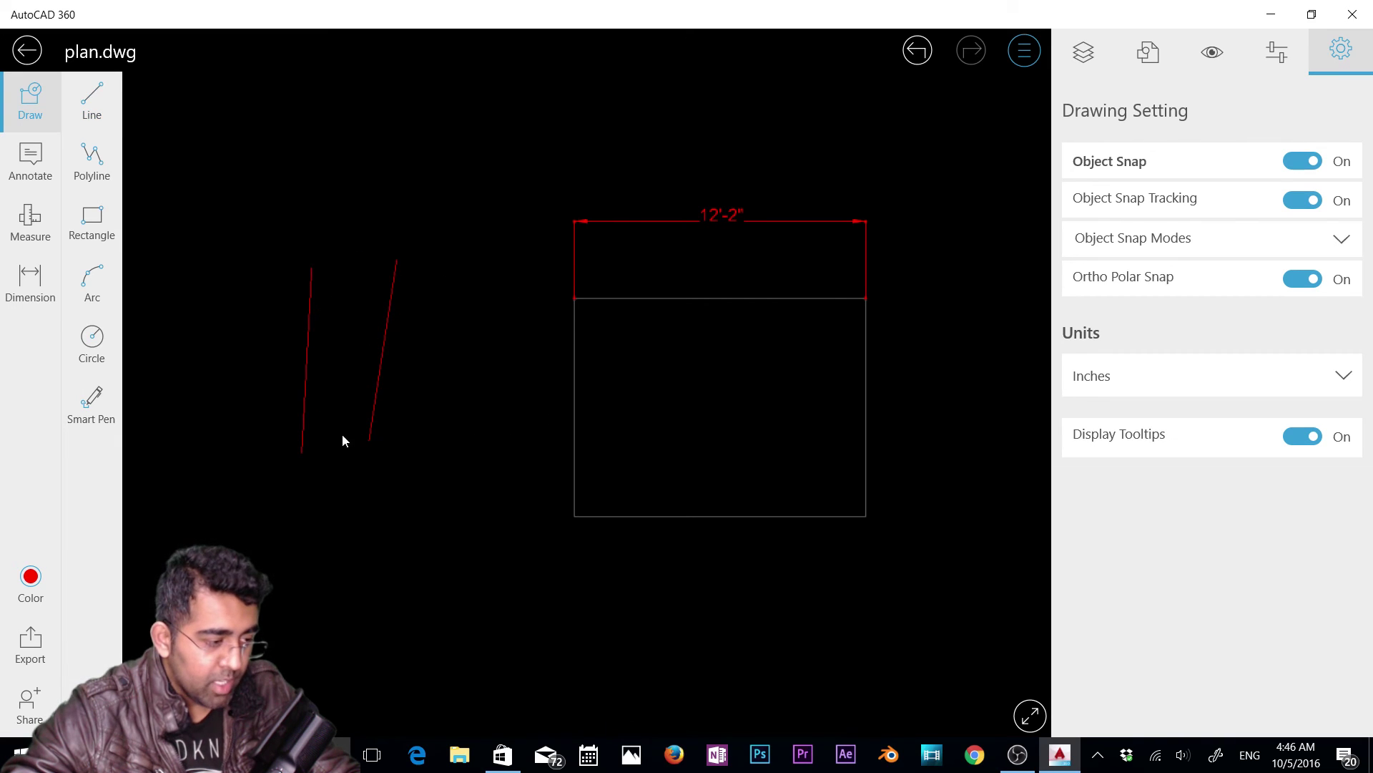
# Step: Rotate the second line to 103° and scale it by a factor of 1.89
pyautogui.click(367, 438)
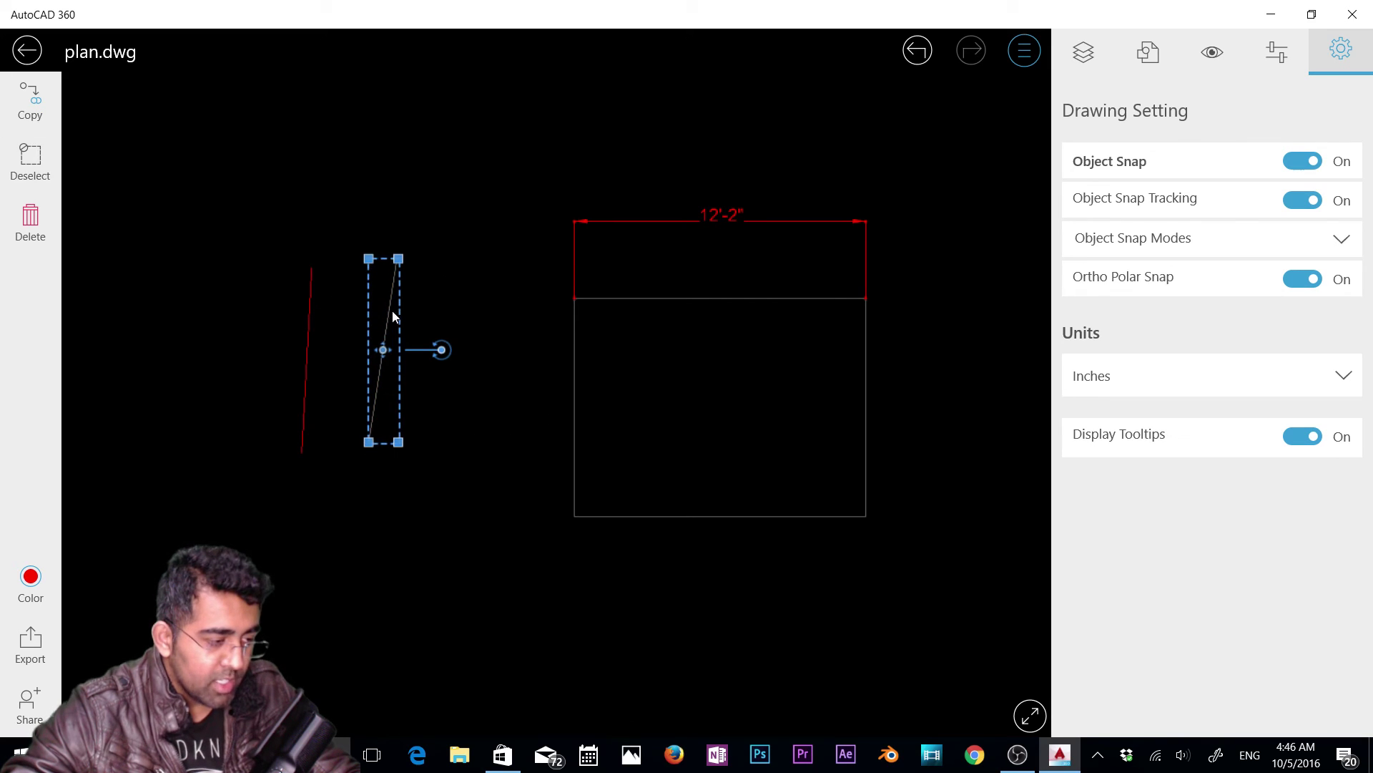
pyautogui.moveTo(440, 350); pyautogui.dragTo(468, 355)
pyautogui.moveTo(399, 447)
pyautogui.mouseDown(button='middle')
pyautogui.moveTo(436, 474)
pyautogui.moveTo(415, 460)
pyautogui.mouseUp(button='middle')
pyautogui.moveTo(414, 457)
pyautogui.mouseDown()
pyautogui.moveTo(423, 542)
pyautogui.moveTo(427, 384)
pyautogui.moveTo(469, 417)
pyautogui.moveTo(463, 617)
pyautogui.mouseUp()
pyautogui.click(522, 422)
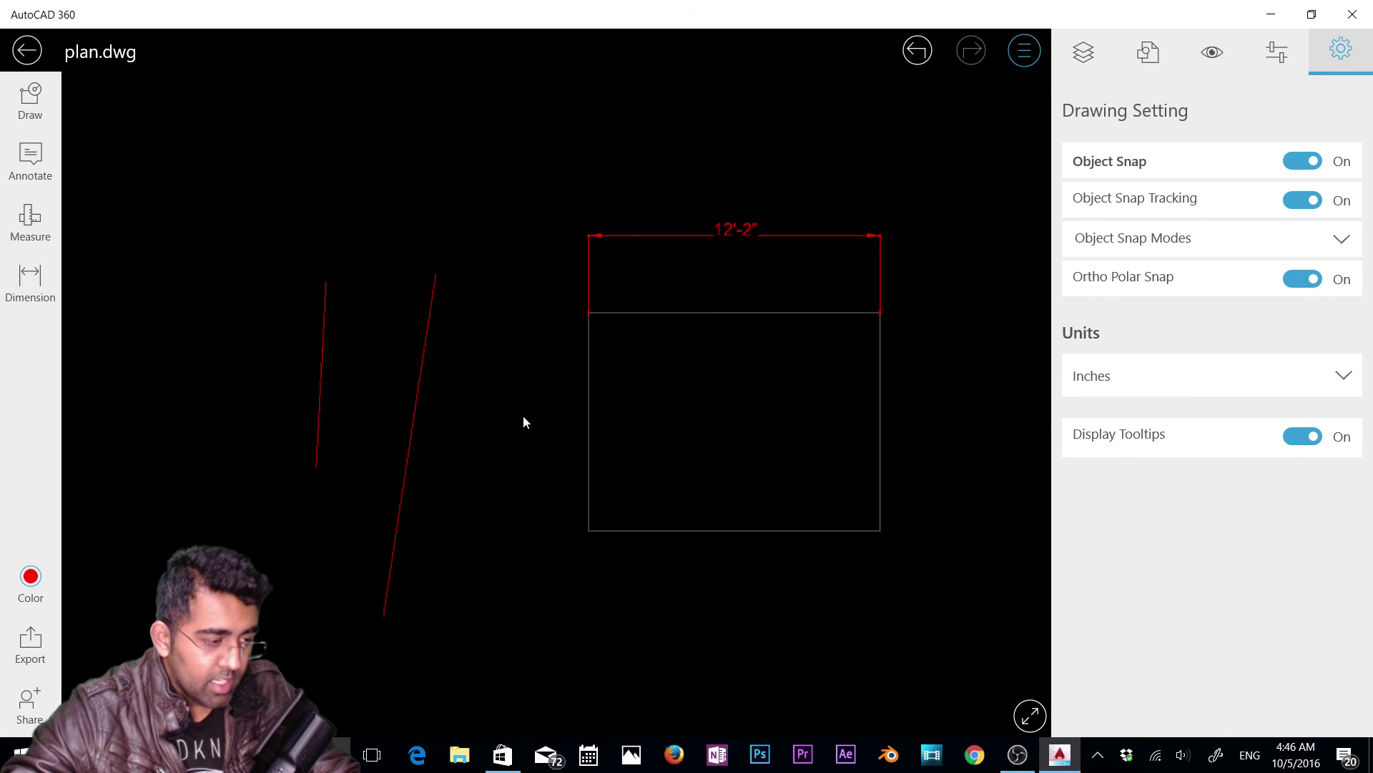
pyautogui.click(428, 324)
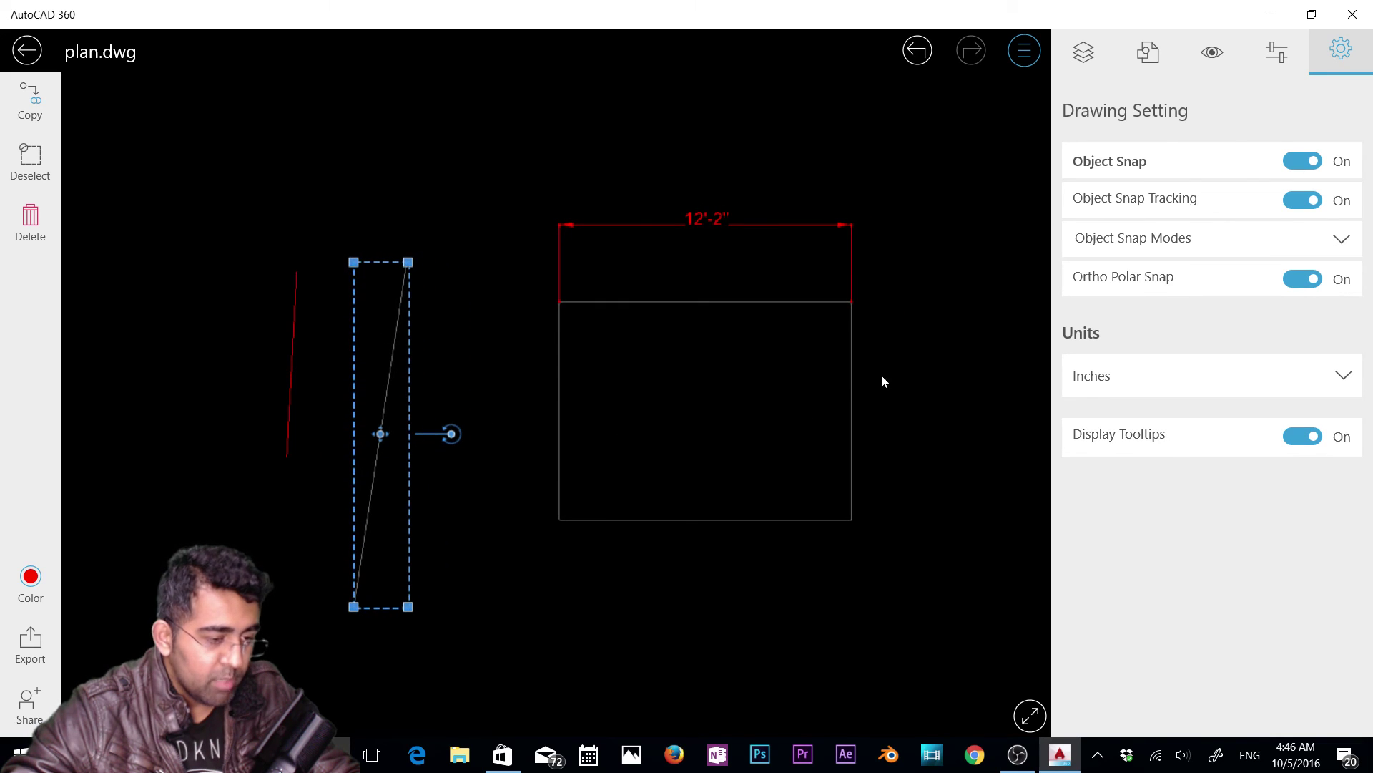
pyautogui.click(976, 239)
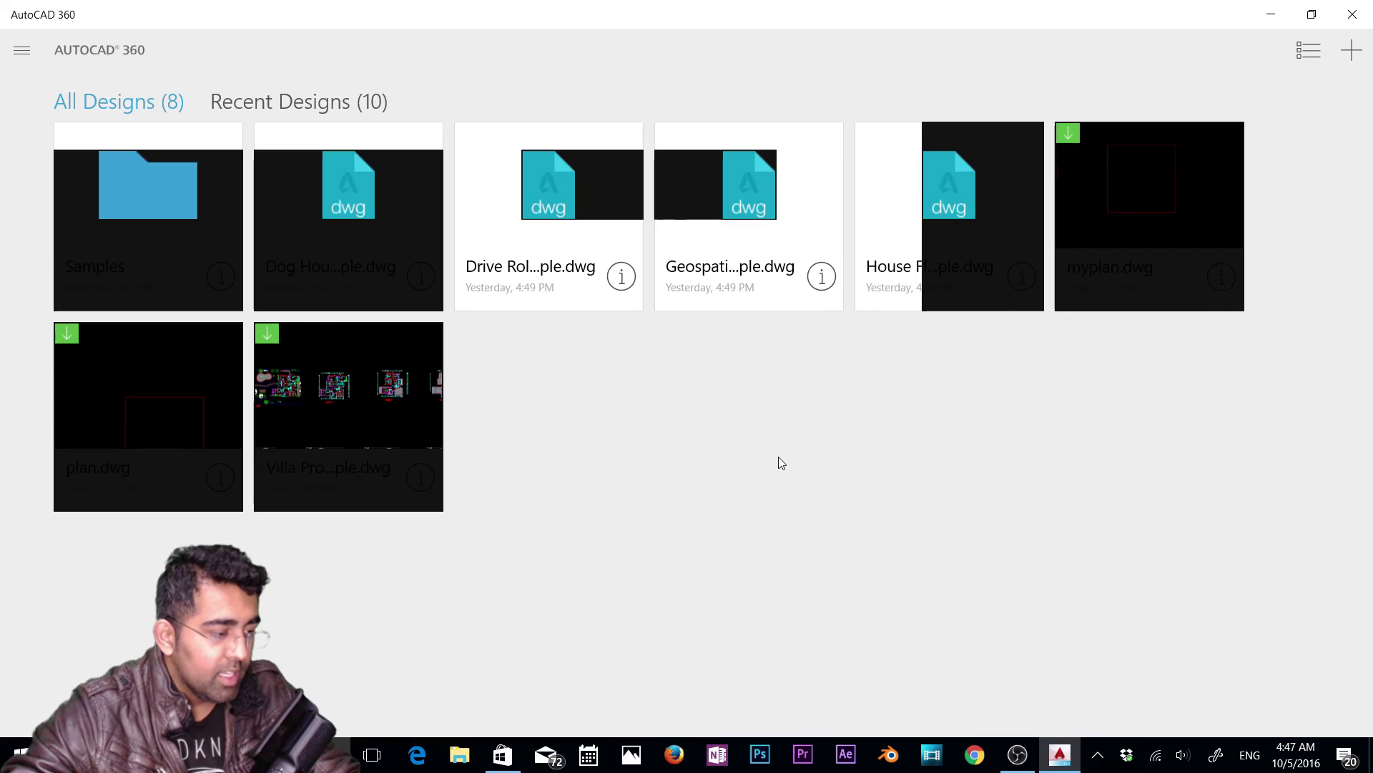
# Step: Open Motor 3D Sample.dwg from the Samples folder
pyautogui.click(108, 231)
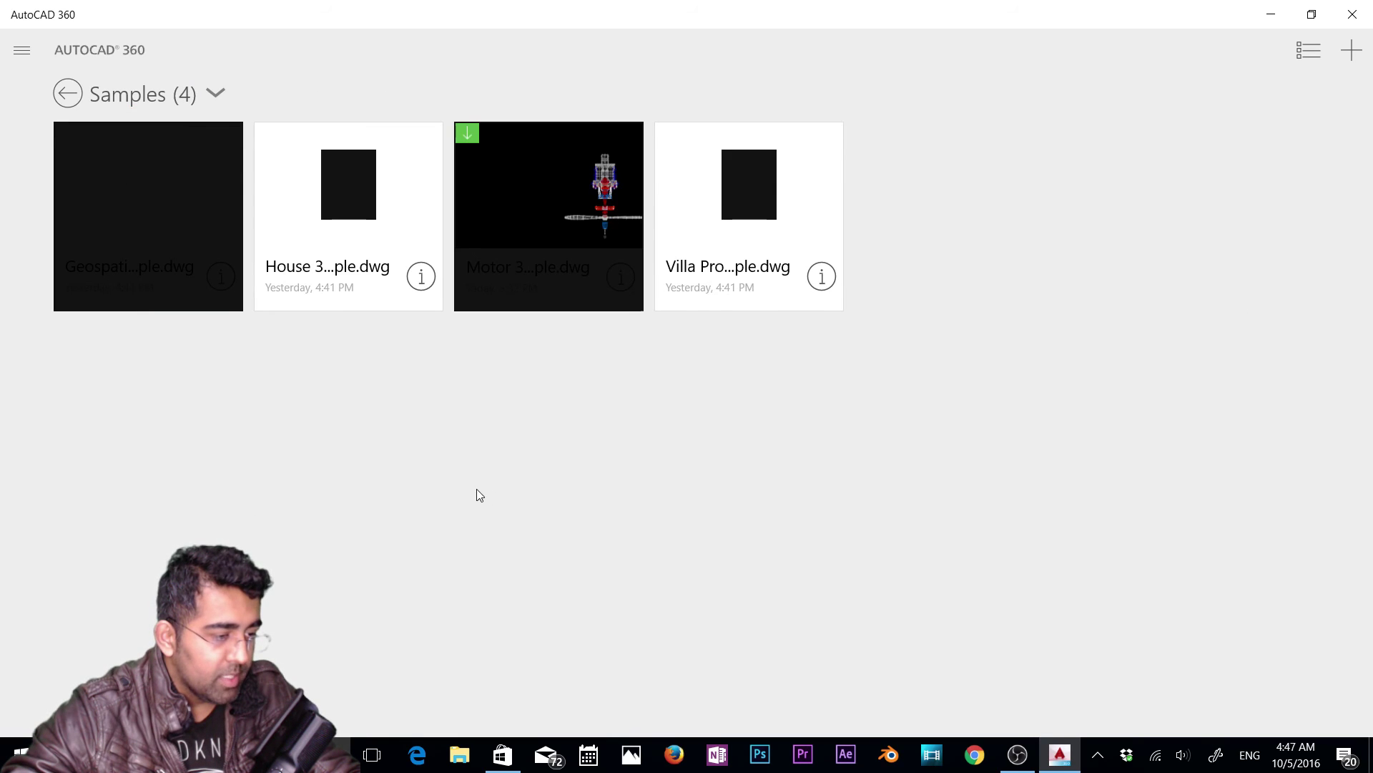
pyautogui.click(573, 212)
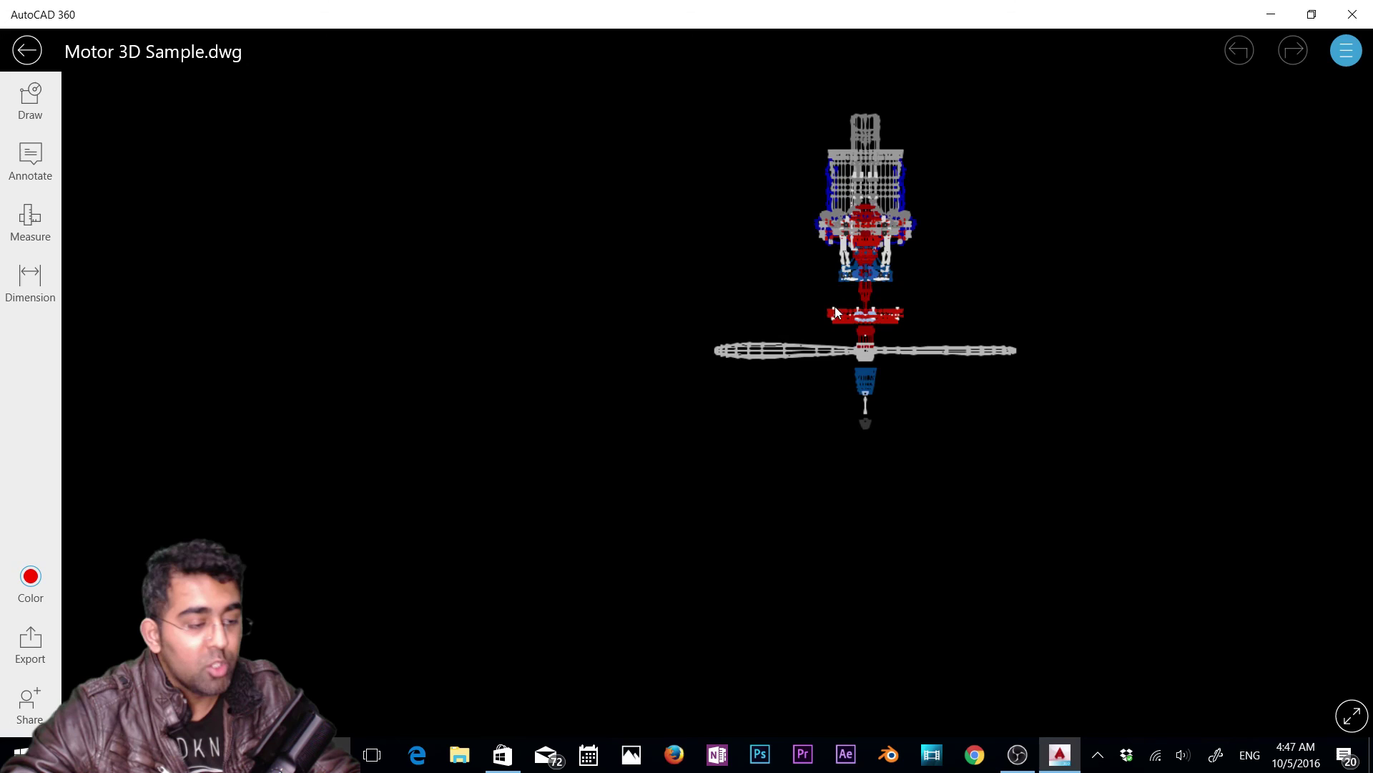
# Step: Switch the Motor 3D Sample display to 3D Wireframe and orbit it into a 3D view
pyautogui.moveTo(831, 306); pyautogui.dragTo(622, 427)
pyautogui.scroll(2, 665, 447)
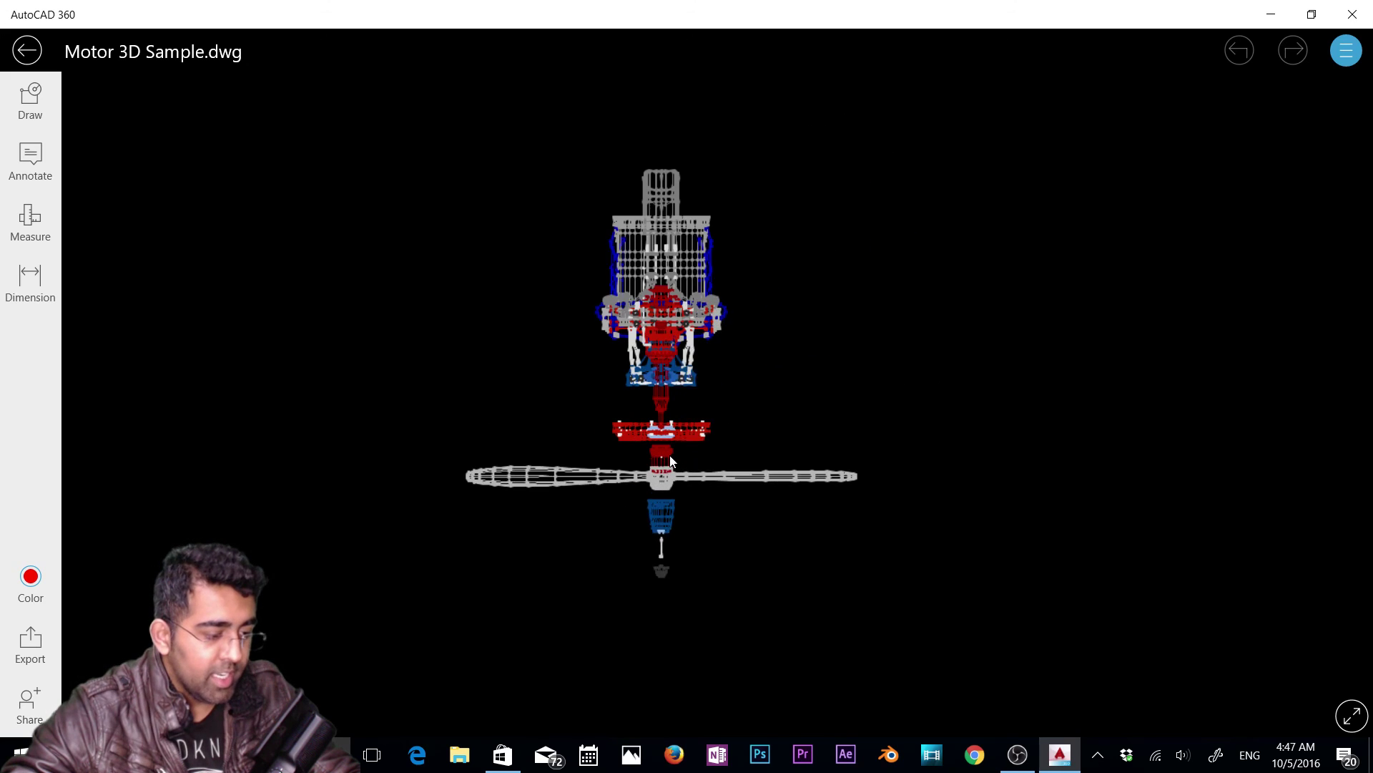
pyautogui.scroll(3, 625, 394)
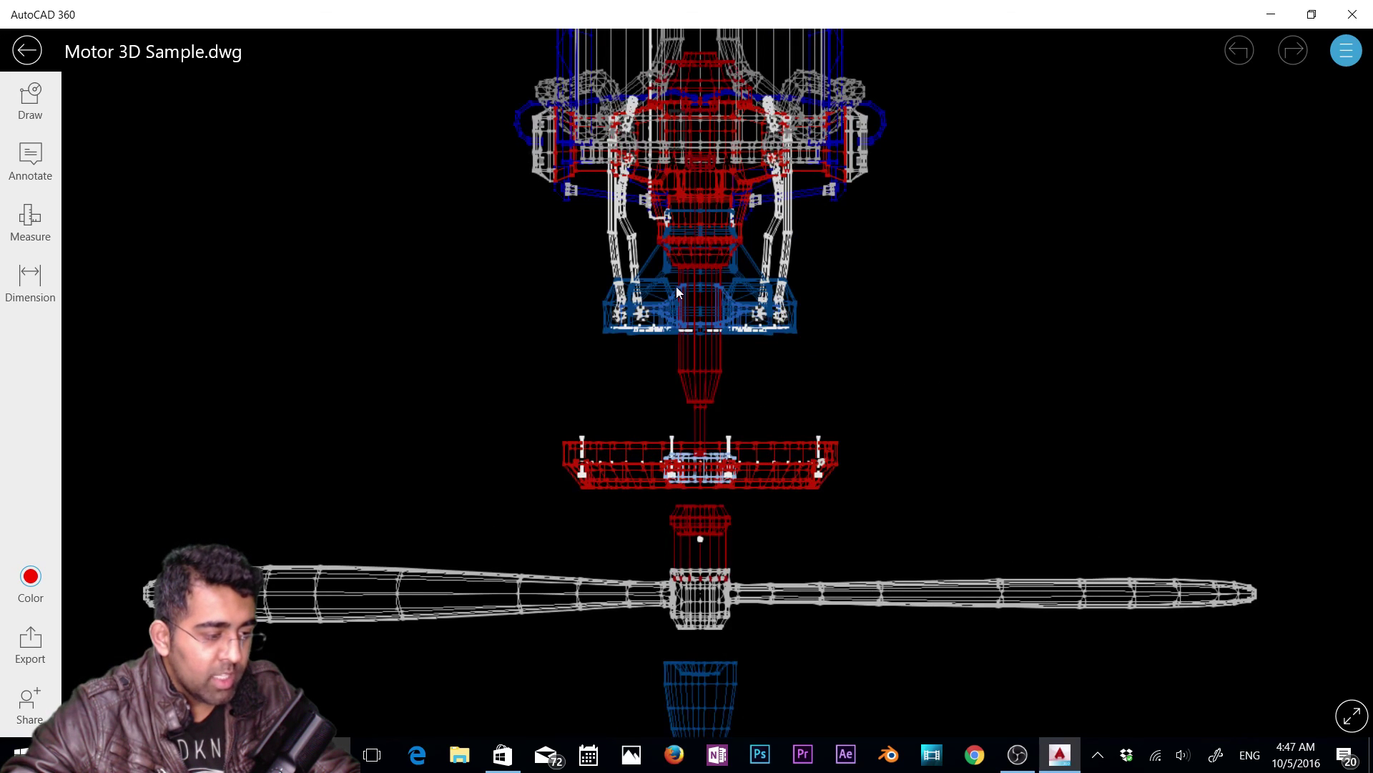
pyautogui.scroll(4, 698, 336)
pyautogui.scroll(-5, 698, 336)
pyautogui.scroll(-2, 698, 342)
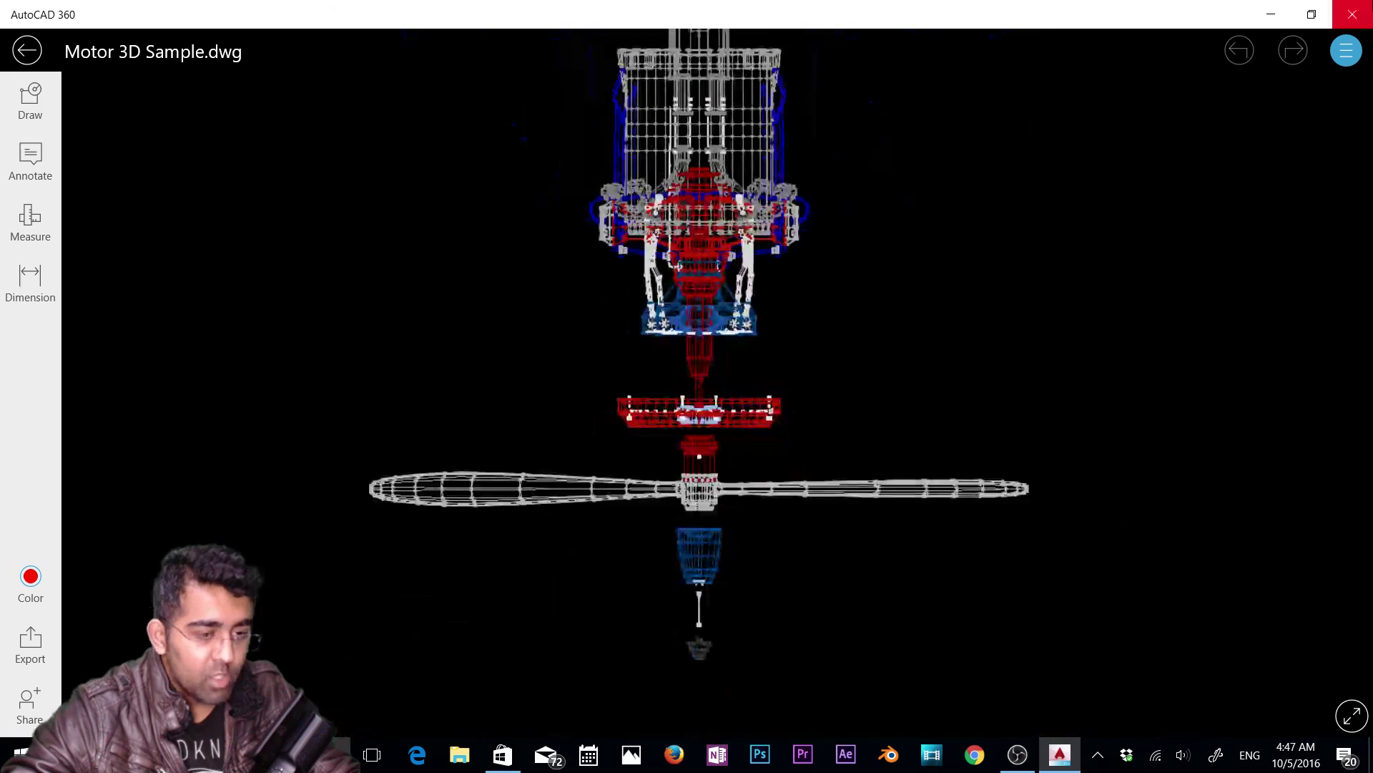
pyautogui.click(1347, 52)
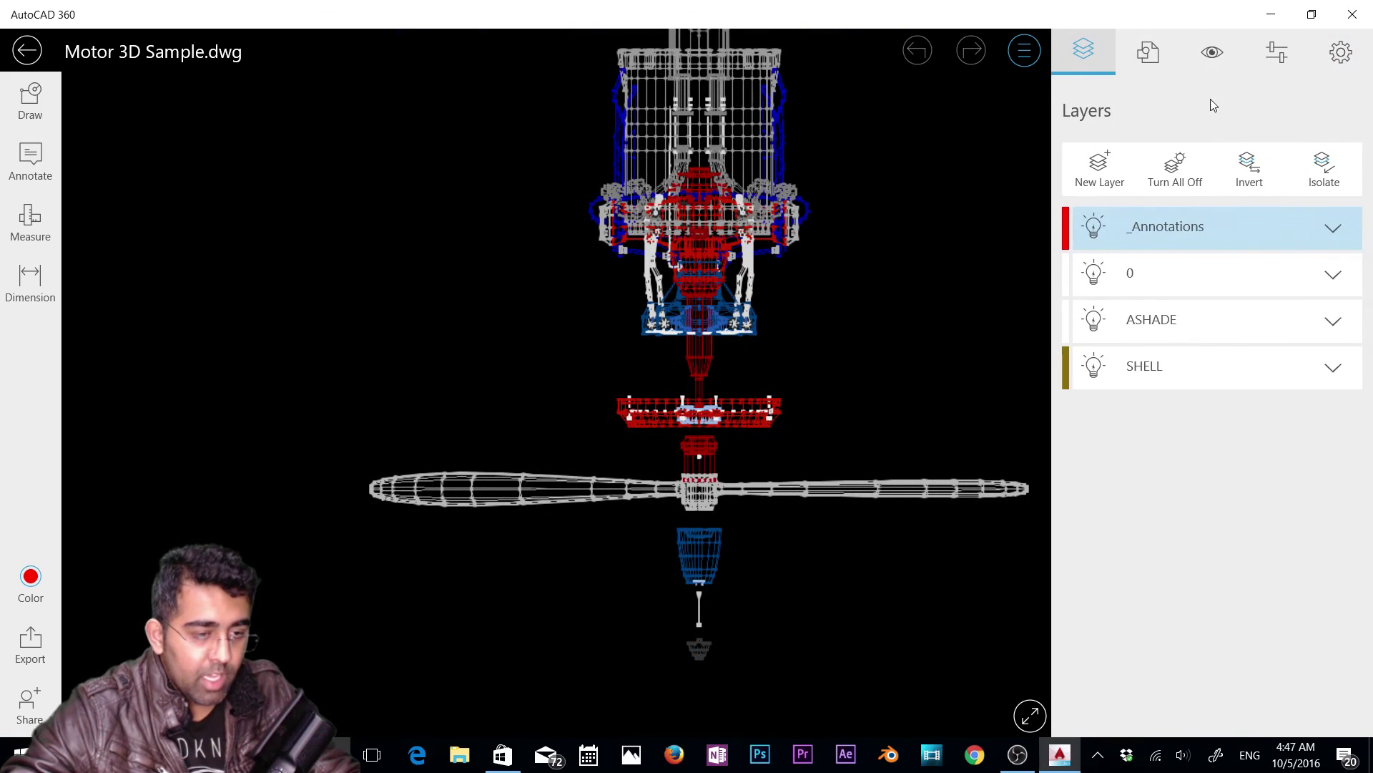
pyautogui.click(1220, 61)
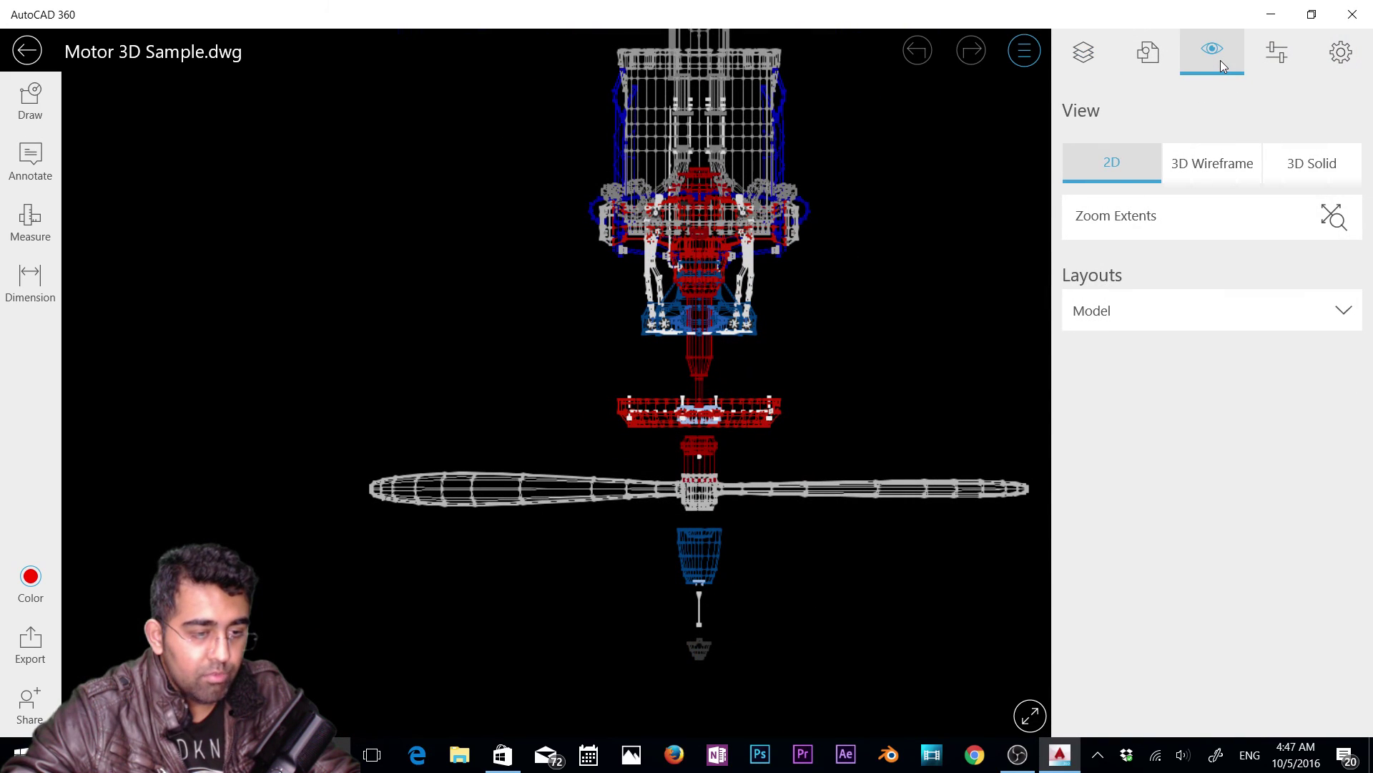
pyautogui.click(1220, 167)
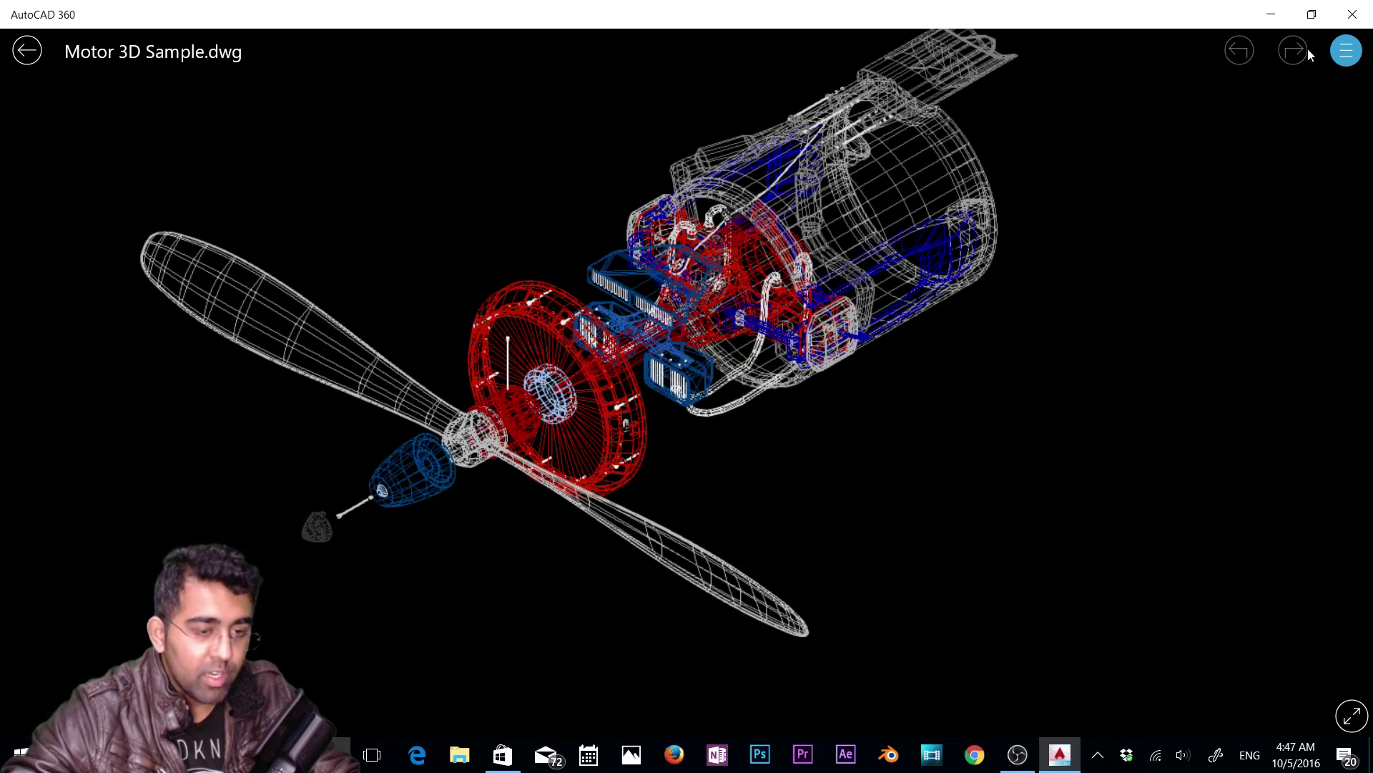
pyautogui.moveTo(1123, 147); pyautogui.dragTo(1310, 118)
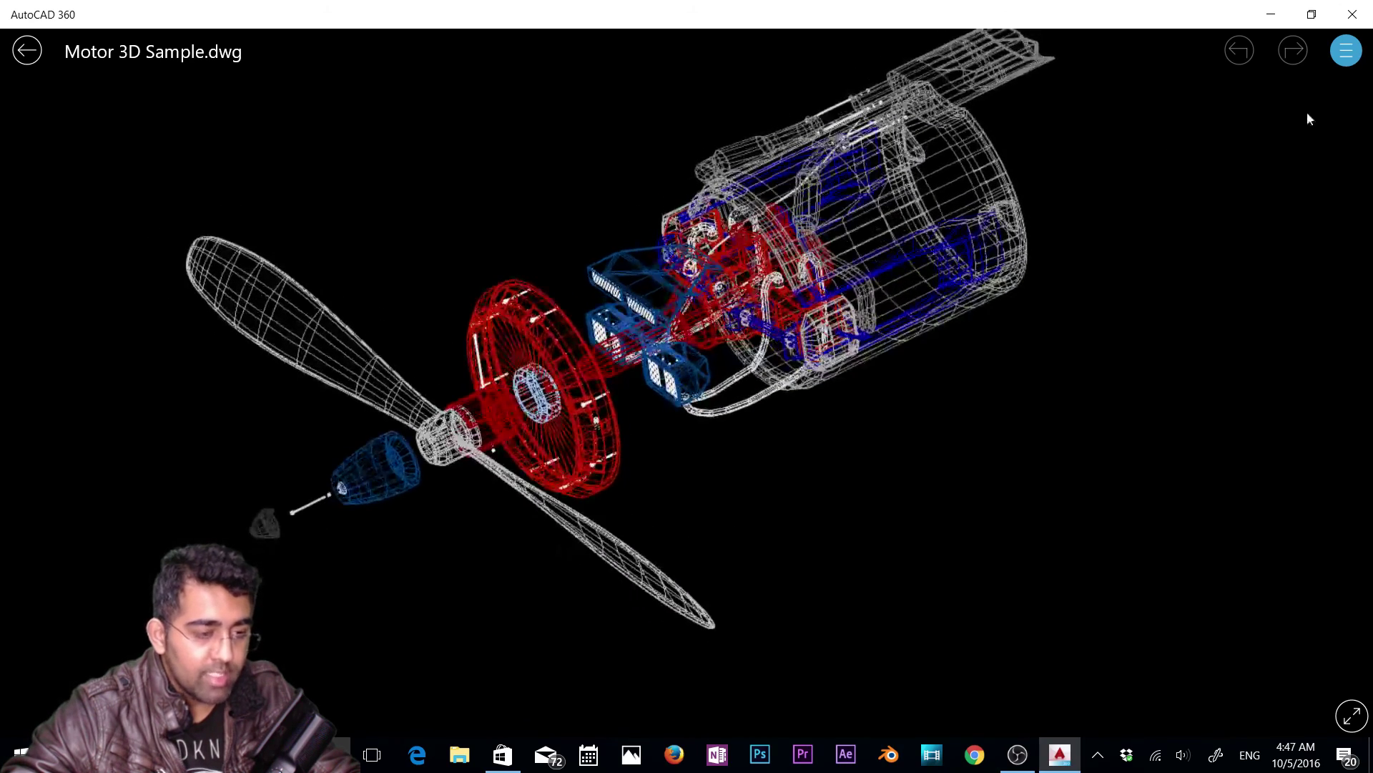
pyautogui.click(1344, 65)
# Step: Render the motor as shaded 3D Solid and orbit it to an angled view
pyautogui.click(1316, 166)
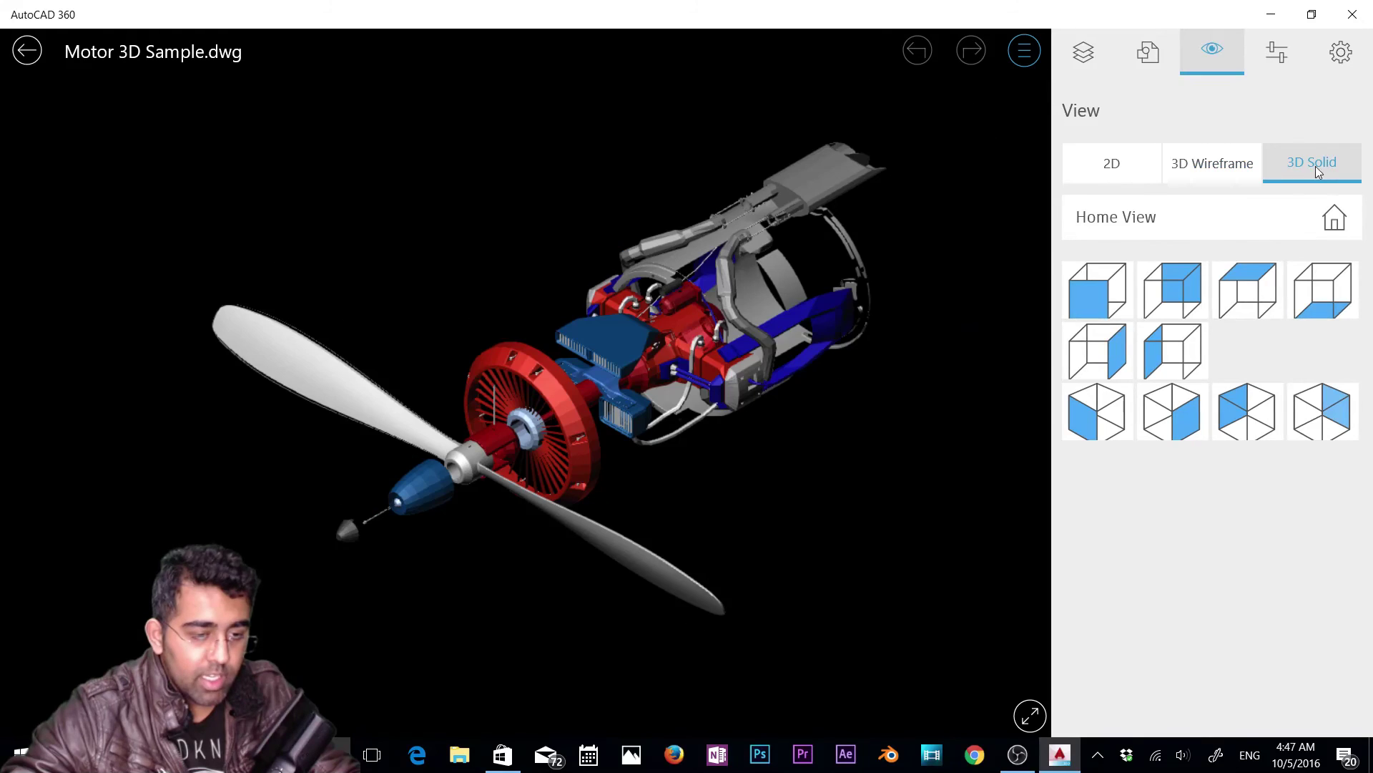
pyautogui.moveTo(601, 367)
pyautogui.mouseDown()
pyautogui.moveTo(460, 300)
pyautogui.moveTo(450, 208)
pyautogui.moveTo(532, 397)
pyautogui.mouseUp()
pyautogui.scroll(5, 526, 438)
pyautogui.scroll(5, 526, 437)
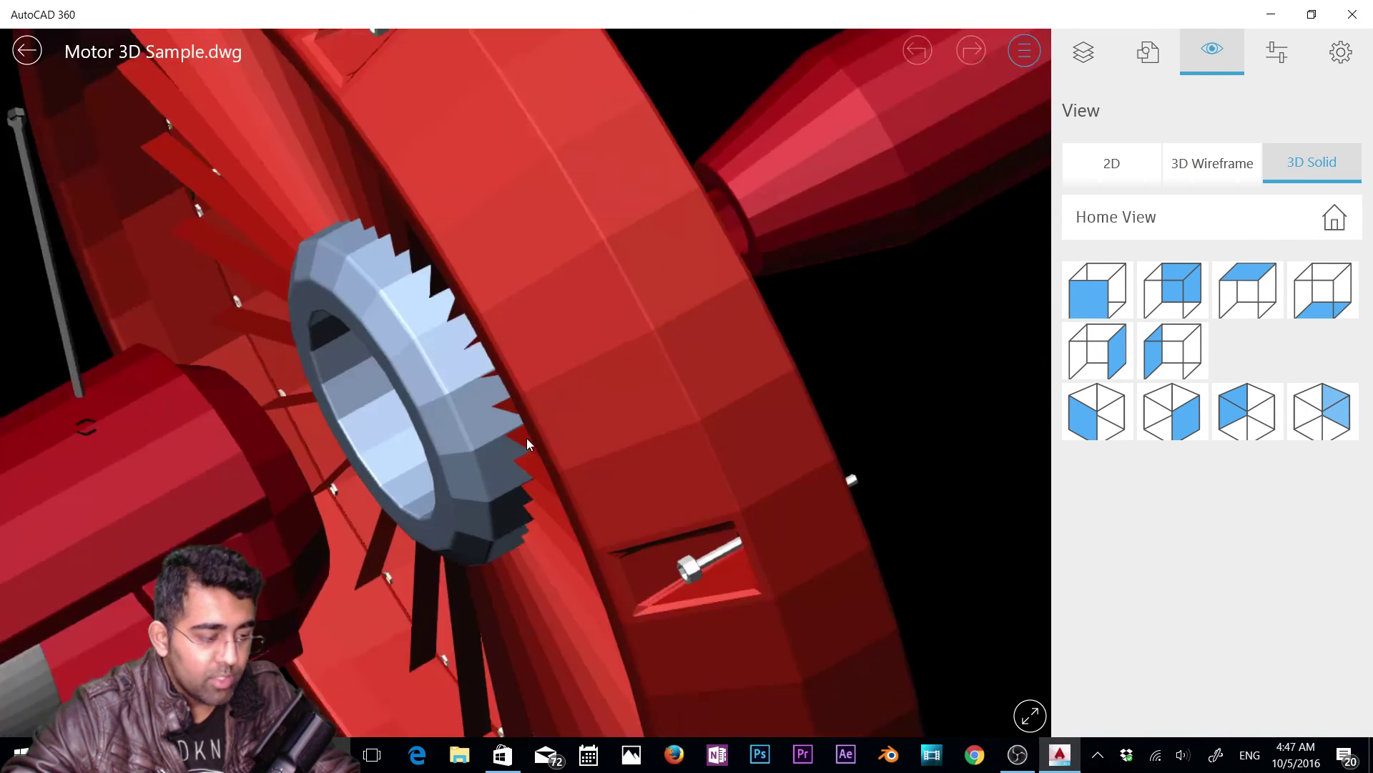
pyautogui.scroll(-10, 423, 434)
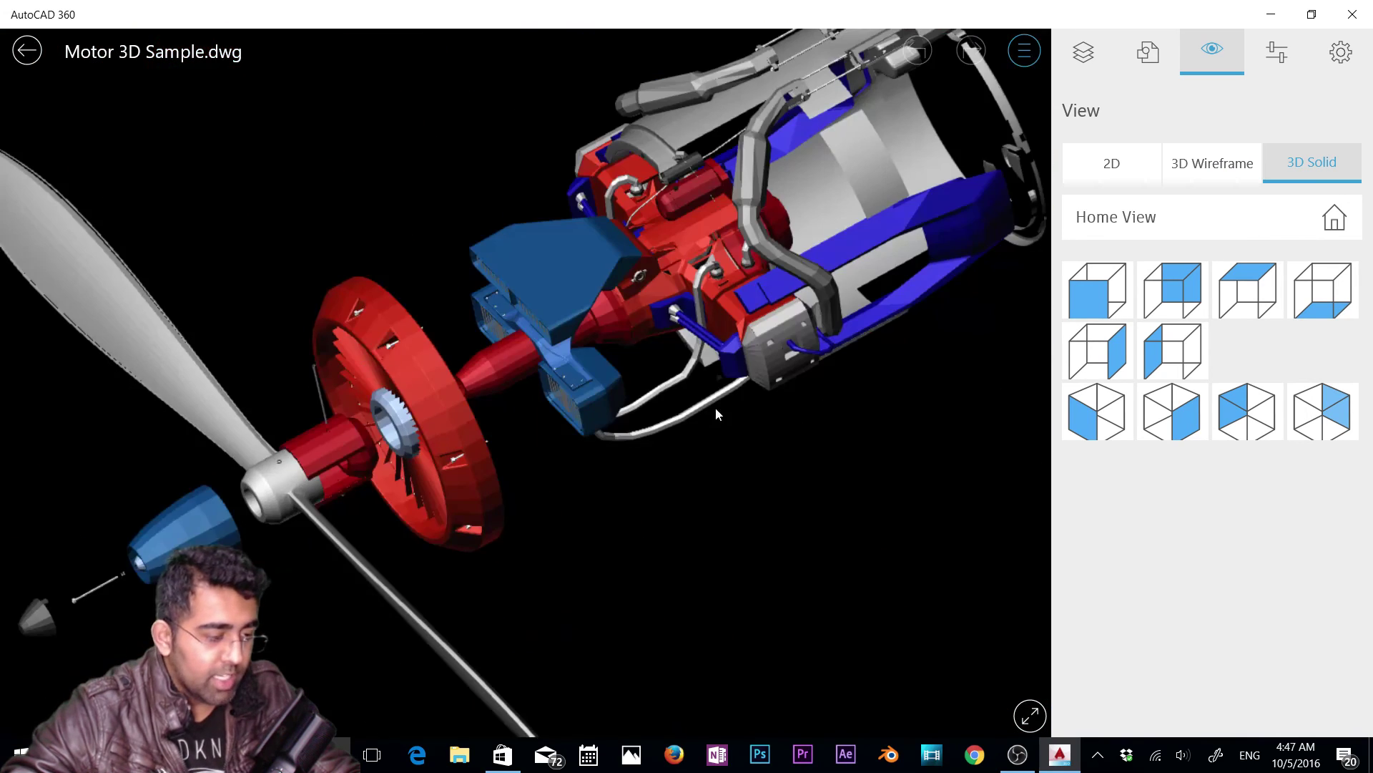
pyautogui.moveTo(715, 406)
pyautogui.mouseDown()
pyautogui.moveTo(629, 379)
pyautogui.moveTo(821, 281)
pyautogui.moveTo(762, 230)
pyautogui.moveTo(751, 351)
pyautogui.mouseUp()
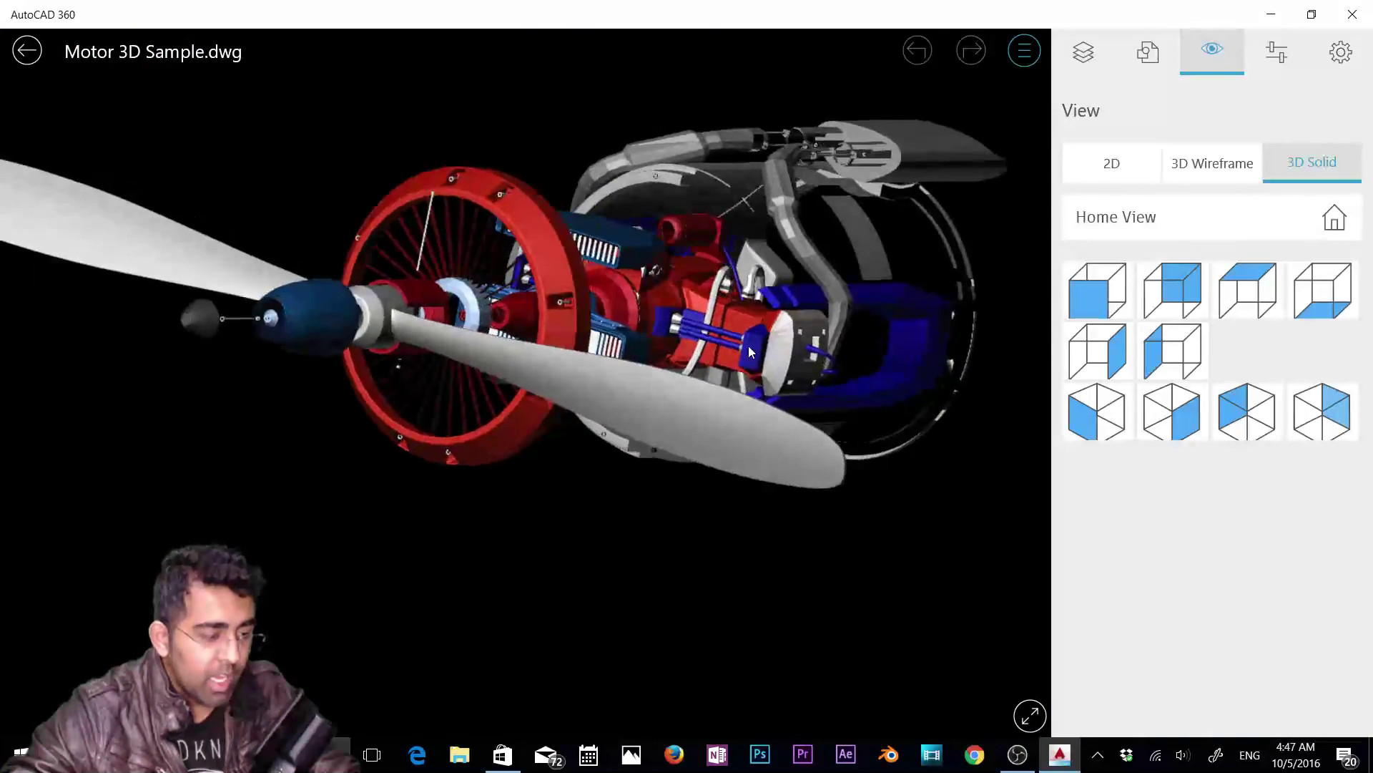
pyautogui.scroll(-5, 747, 365)
pyautogui.moveTo(846, 360); pyautogui.dragTo(795, 431)
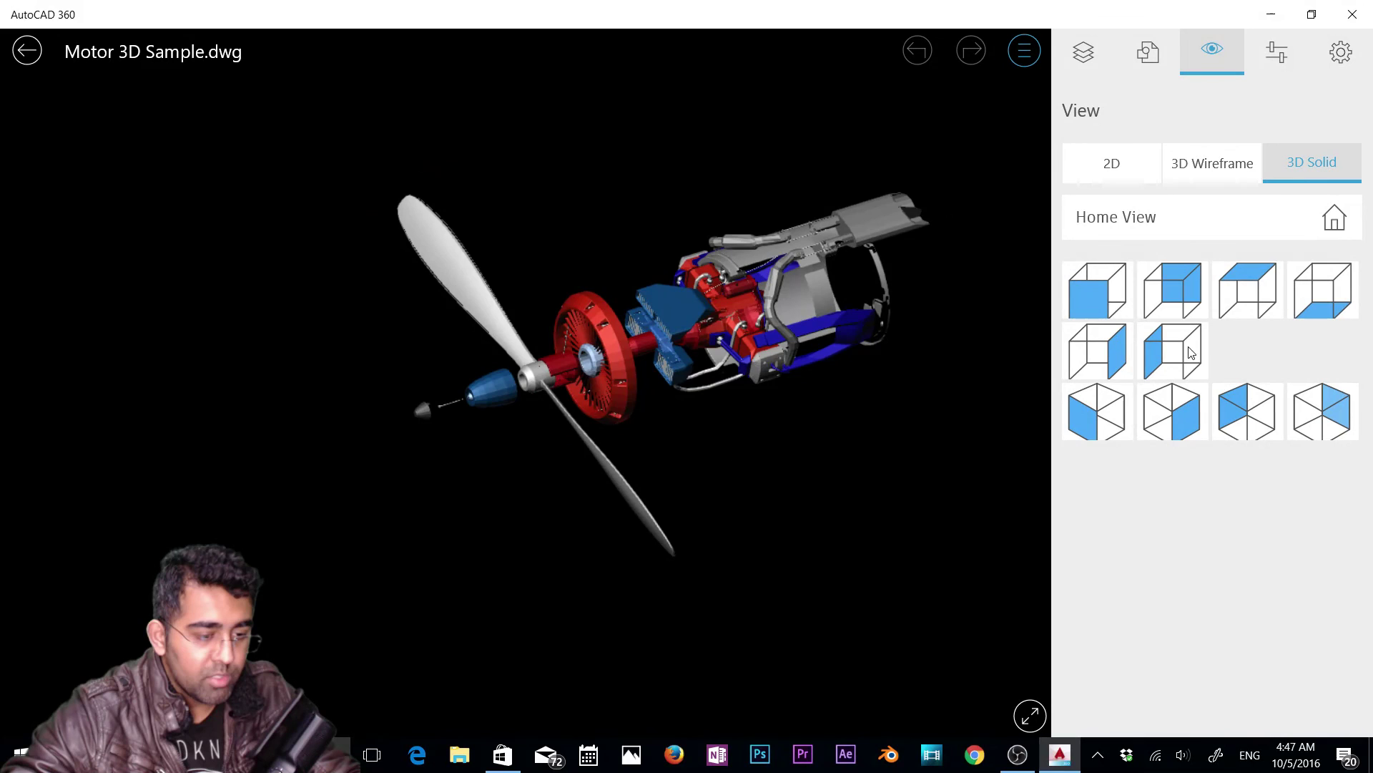
# Step: Cycle through the front, side and isometric preset views, then return to Home View
pyautogui.click(1180, 294)
pyautogui.click(1126, 345)
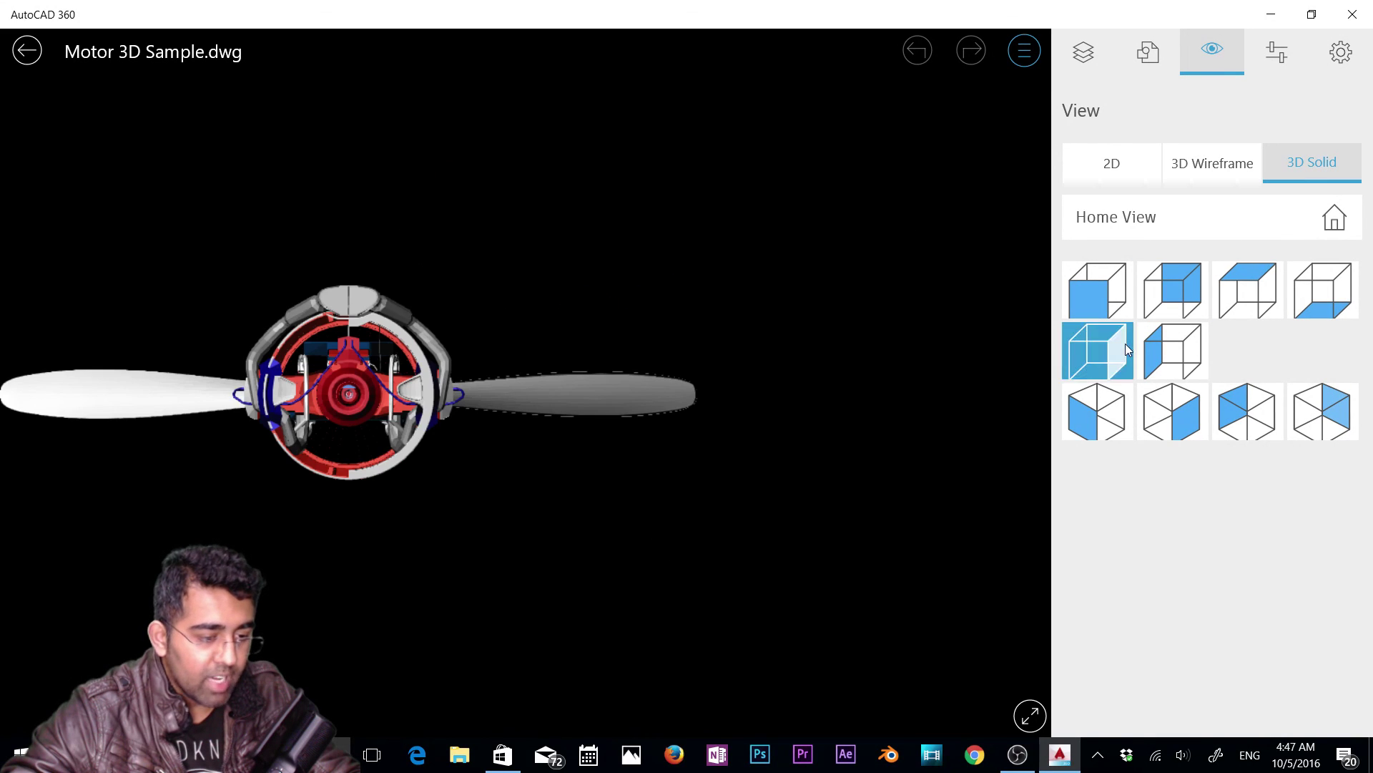
pyautogui.click(1129, 299)
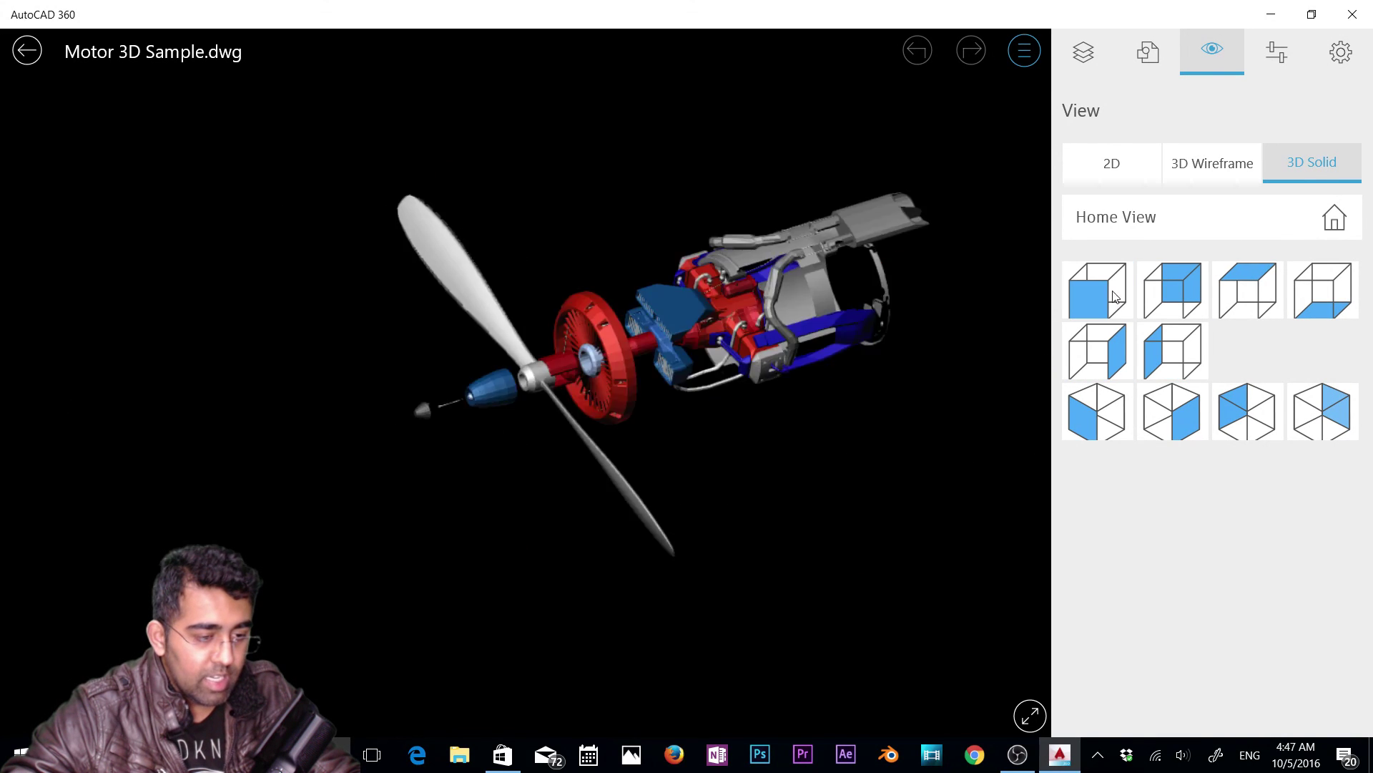
pyautogui.click(1200, 433)
pyautogui.click(1254, 426)
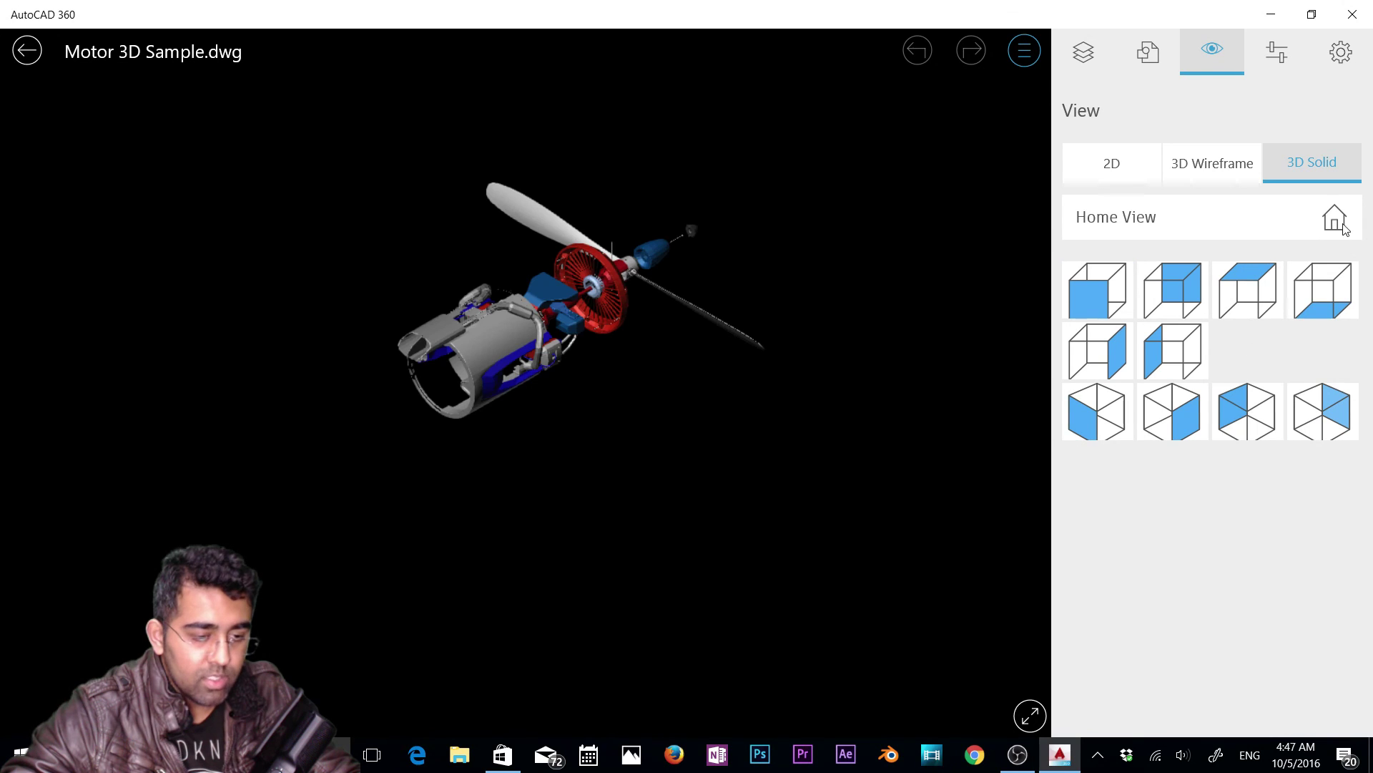
pyautogui.click(1342, 220)
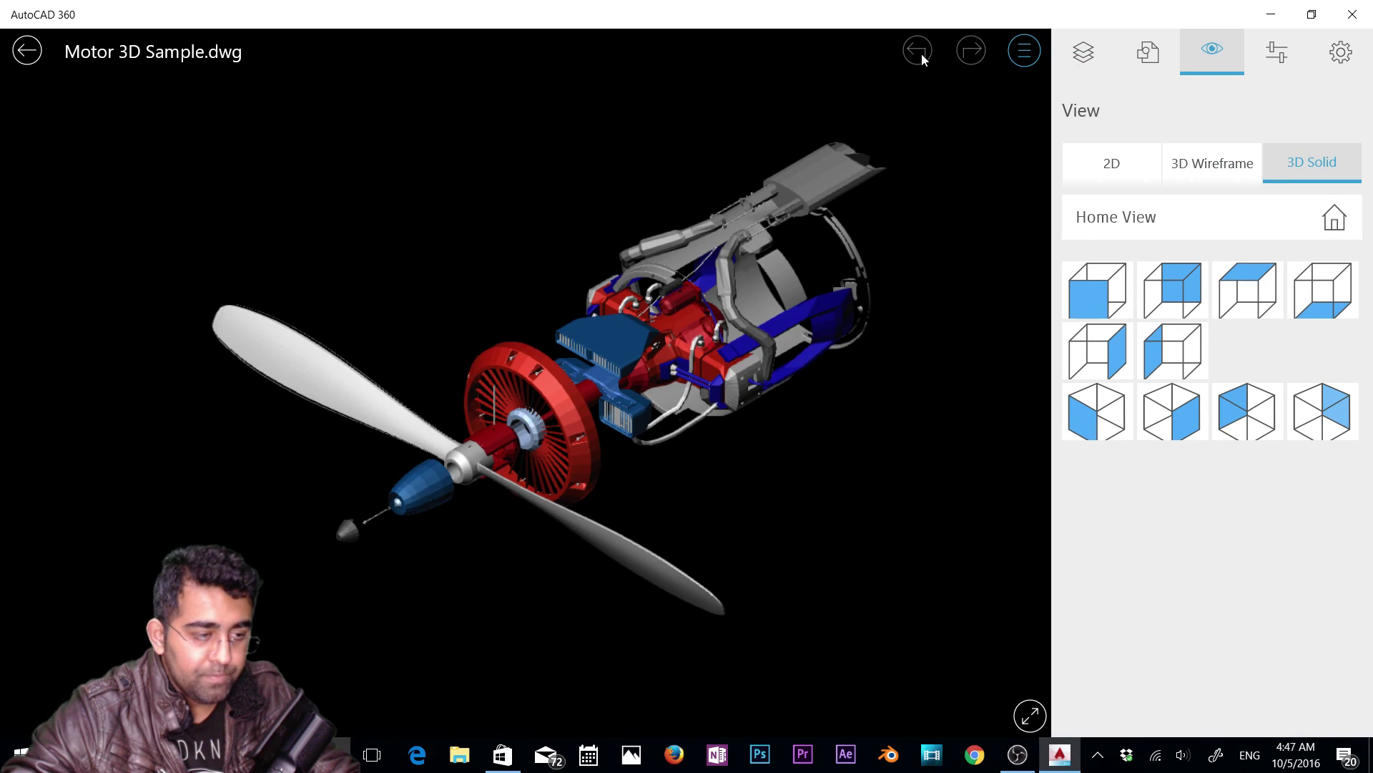
pyautogui.click(1034, 52)
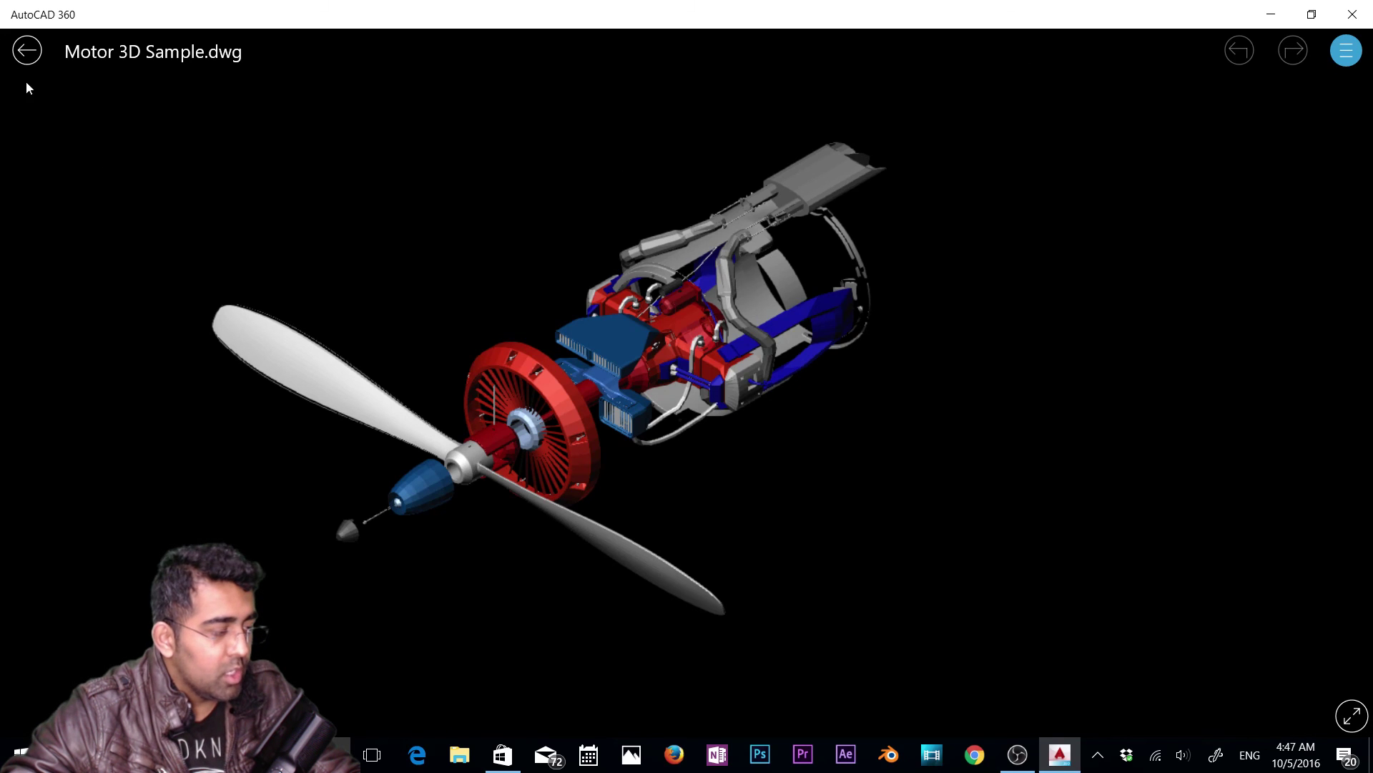
# Step: Orbit the solid motor through upright, head-on, side and tilted diagonal views
pyautogui.moveTo(465, 339); pyautogui.dragTo(359, 402)
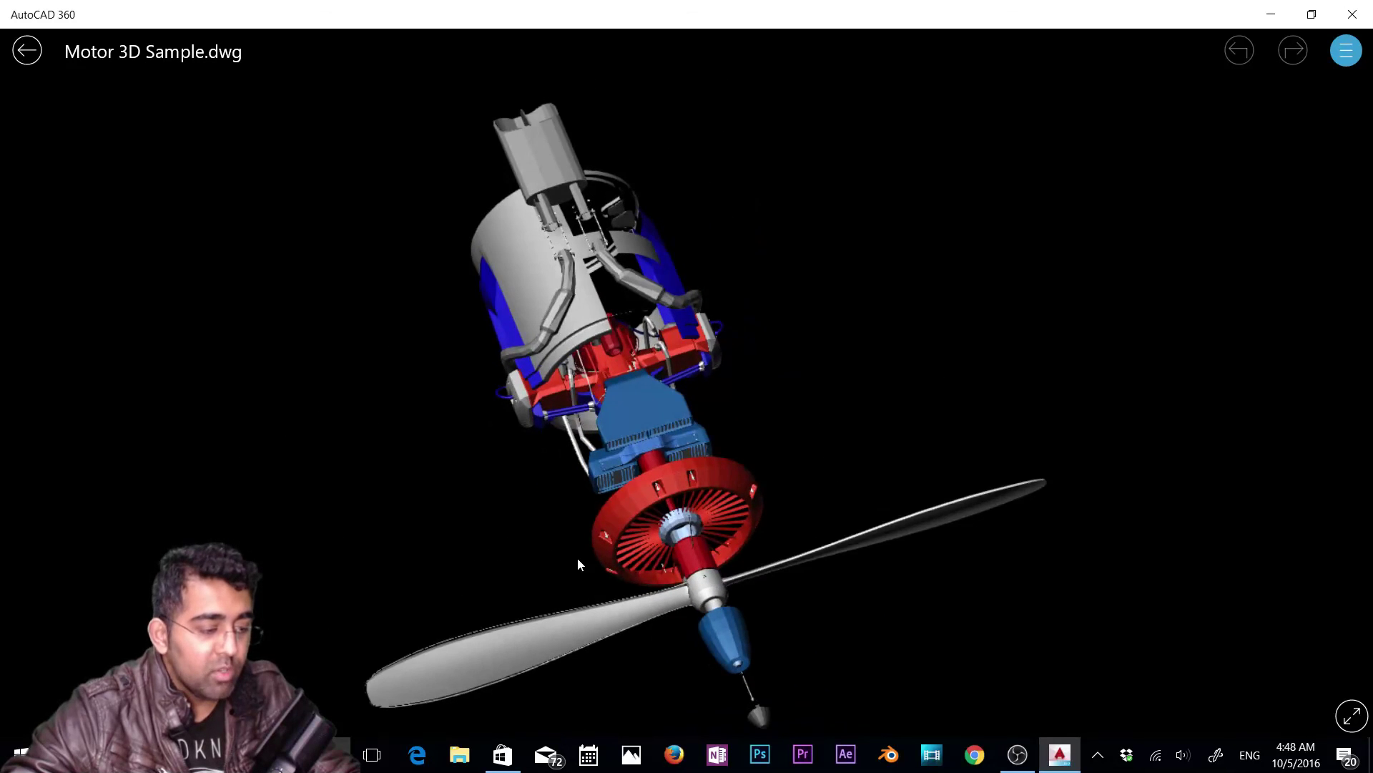
pyautogui.moveTo(578, 564); pyautogui.dragTo(505, 372)
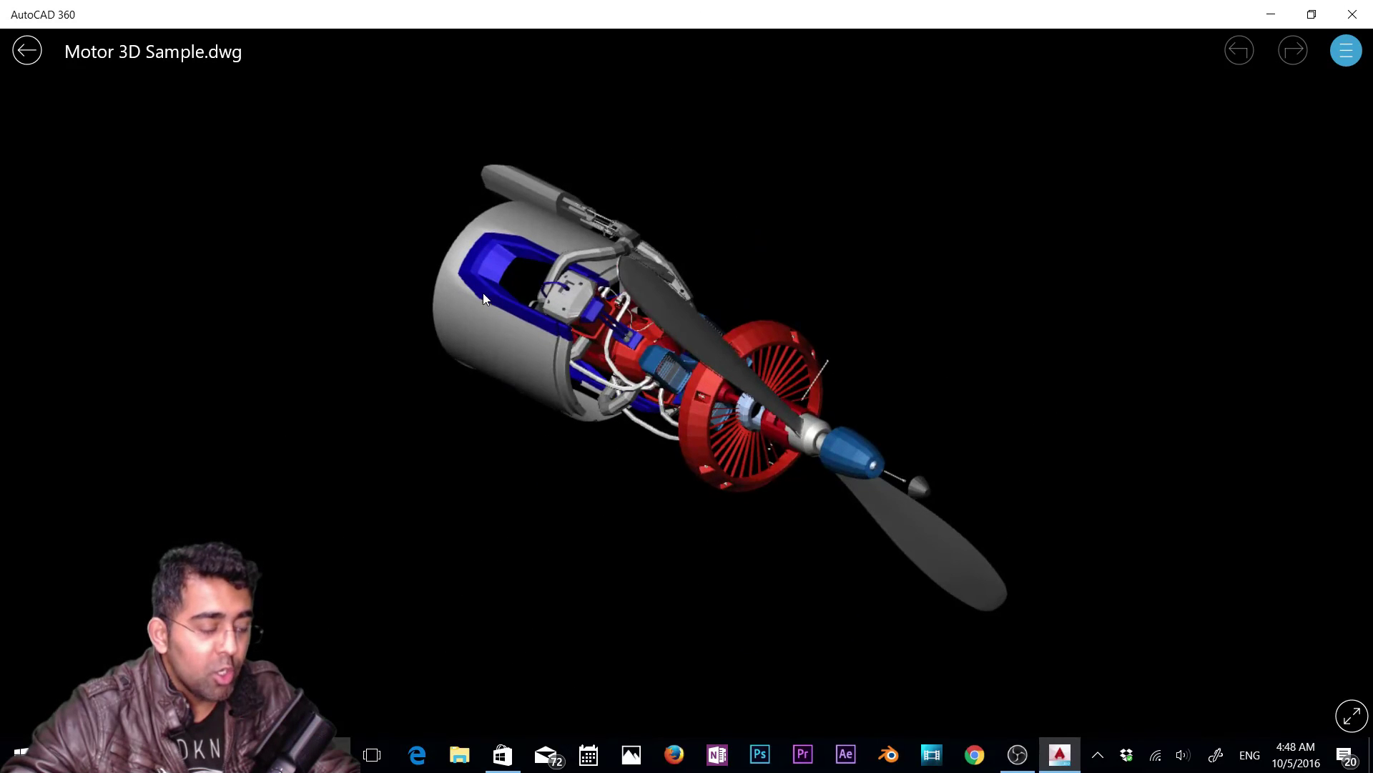
pyautogui.moveTo(483, 295); pyautogui.dragTo(505, 475)
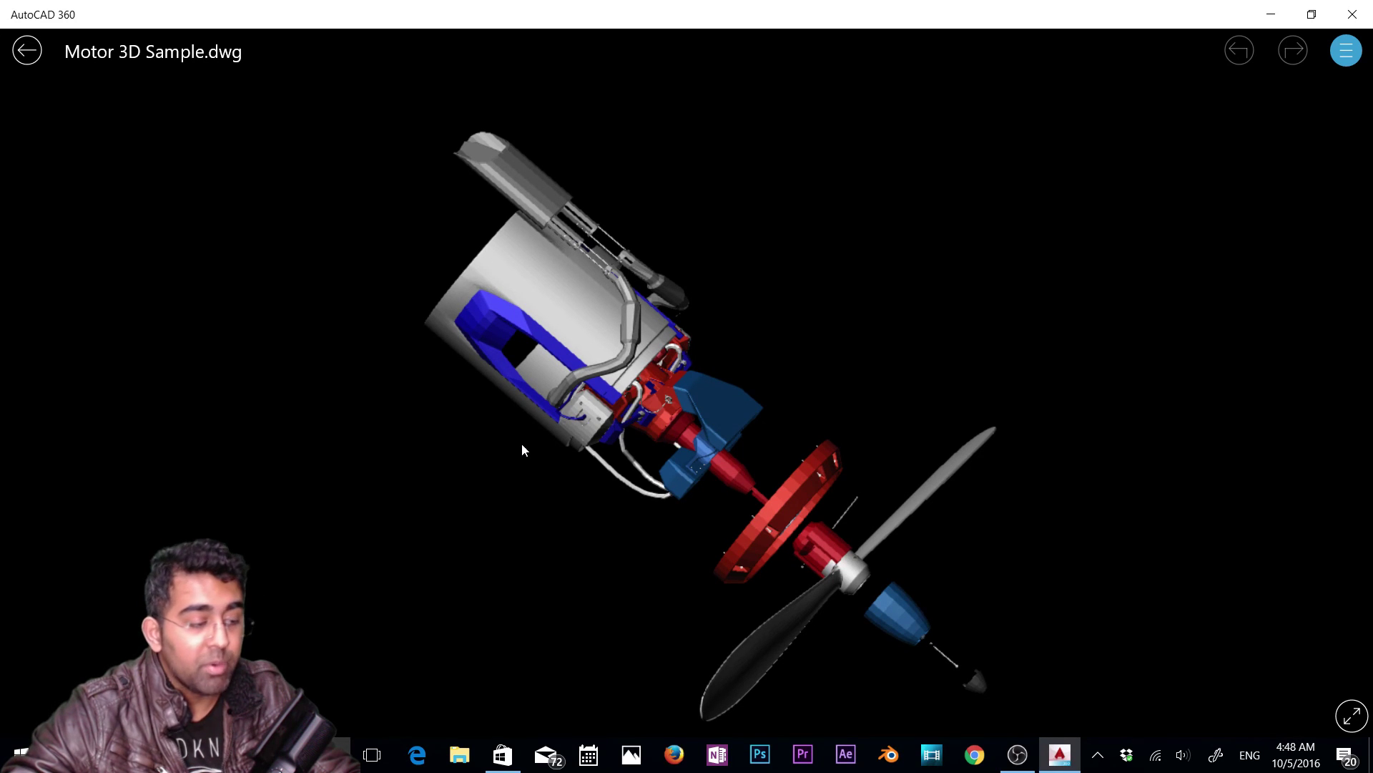
pyautogui.moveTo(860, 567); pyautogui.dragTo(865, 483)
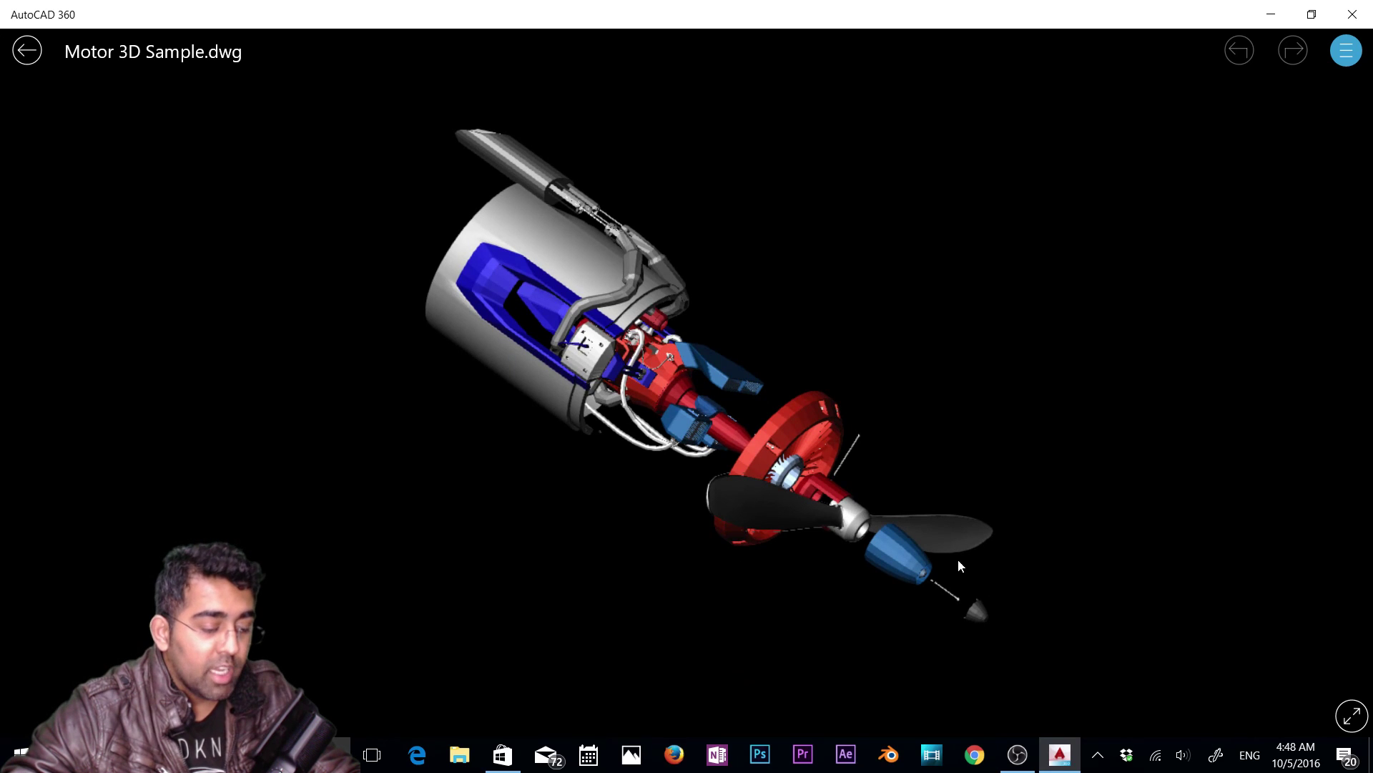
pyautogui.moveTo(516, 308); pyautogui.dragTo(1049, 350)
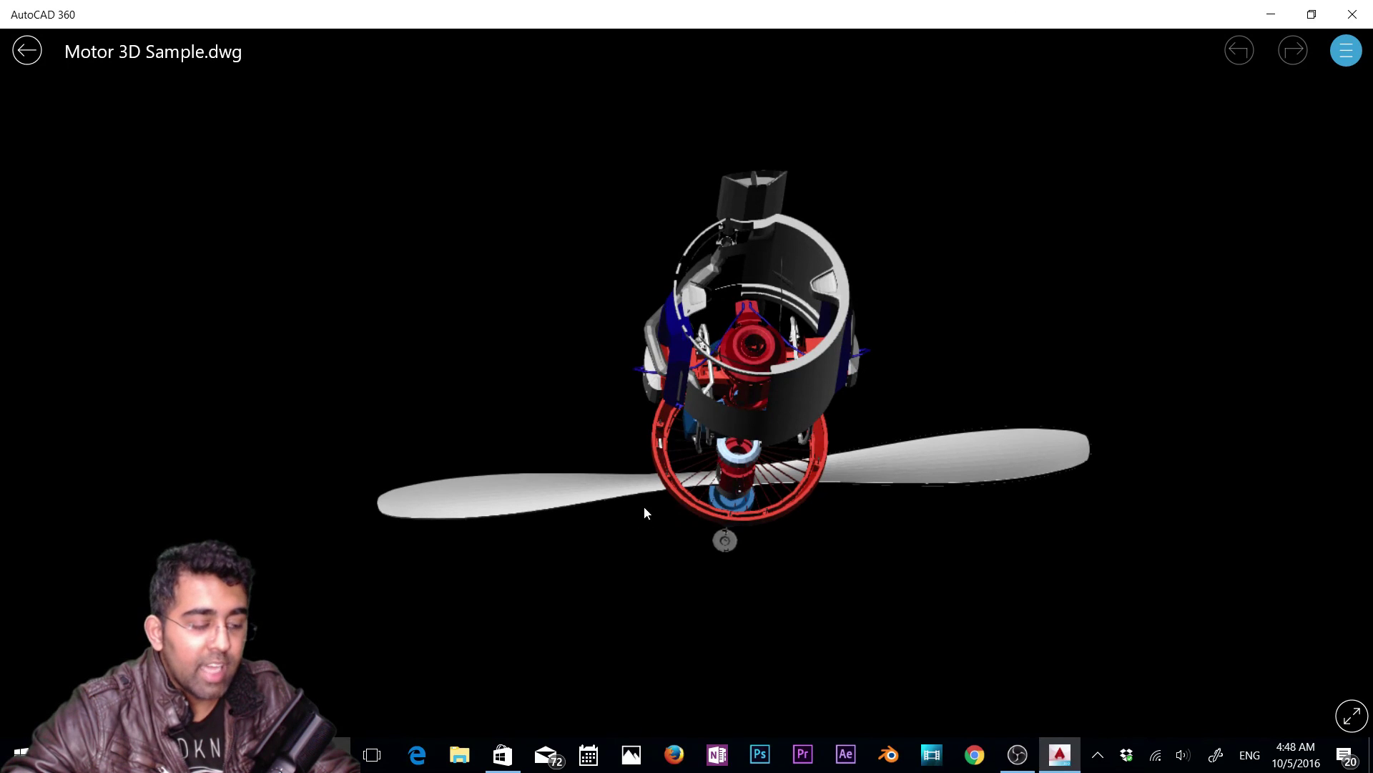
pyautogui.moveTo(644, 507); pyautogui.dragTo(900, 571)
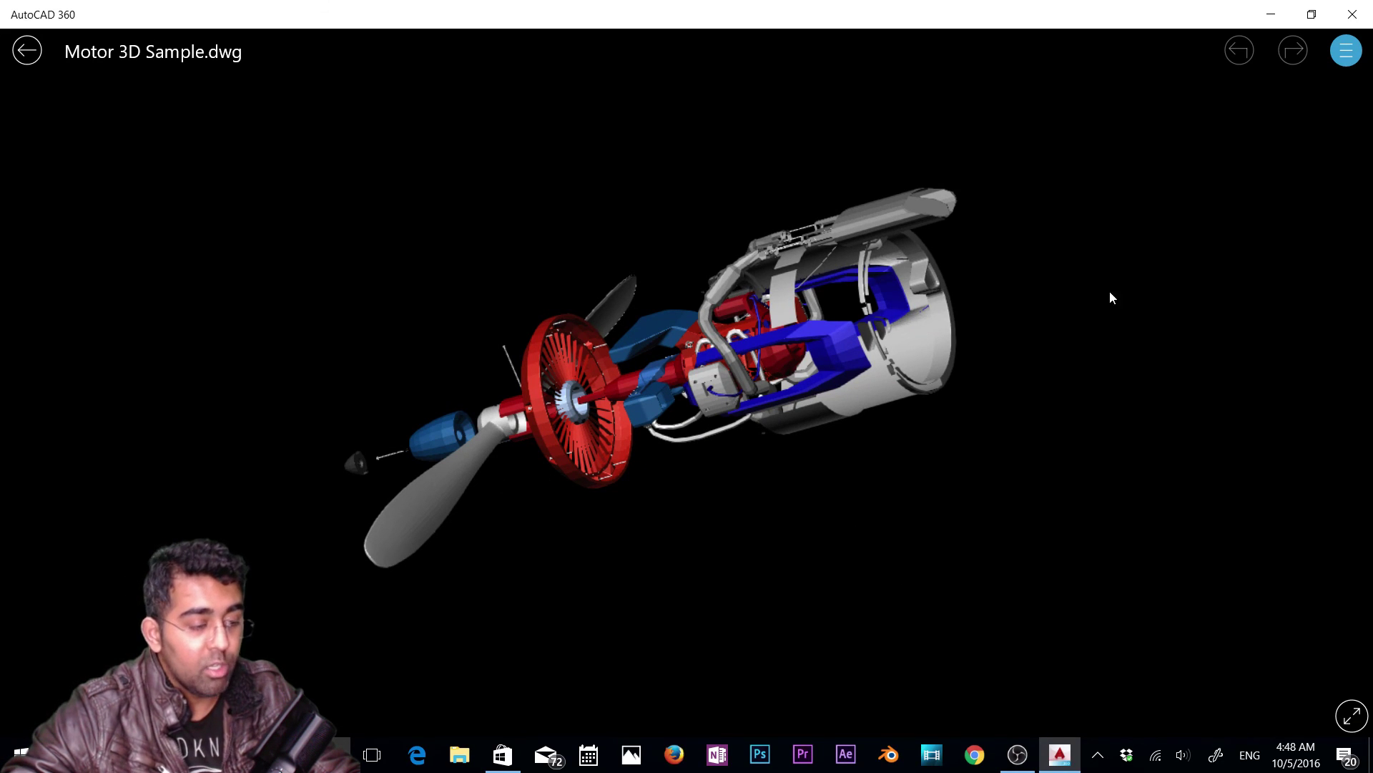
pyautogui.moveTo(771, 427); pyautogui.dragTo(1161, 410)
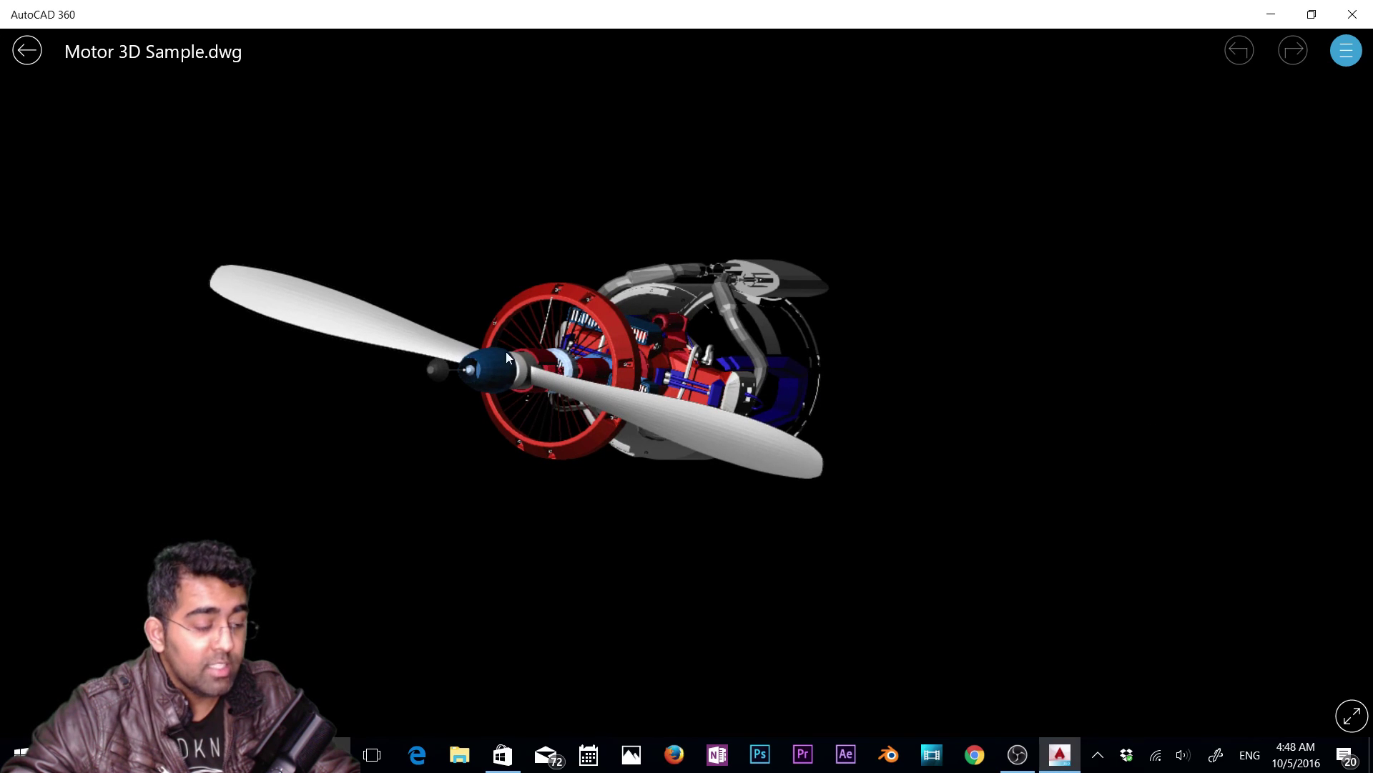
pyautogui.moveTo(505, 351); pyautogui.dragTo(208, 190)
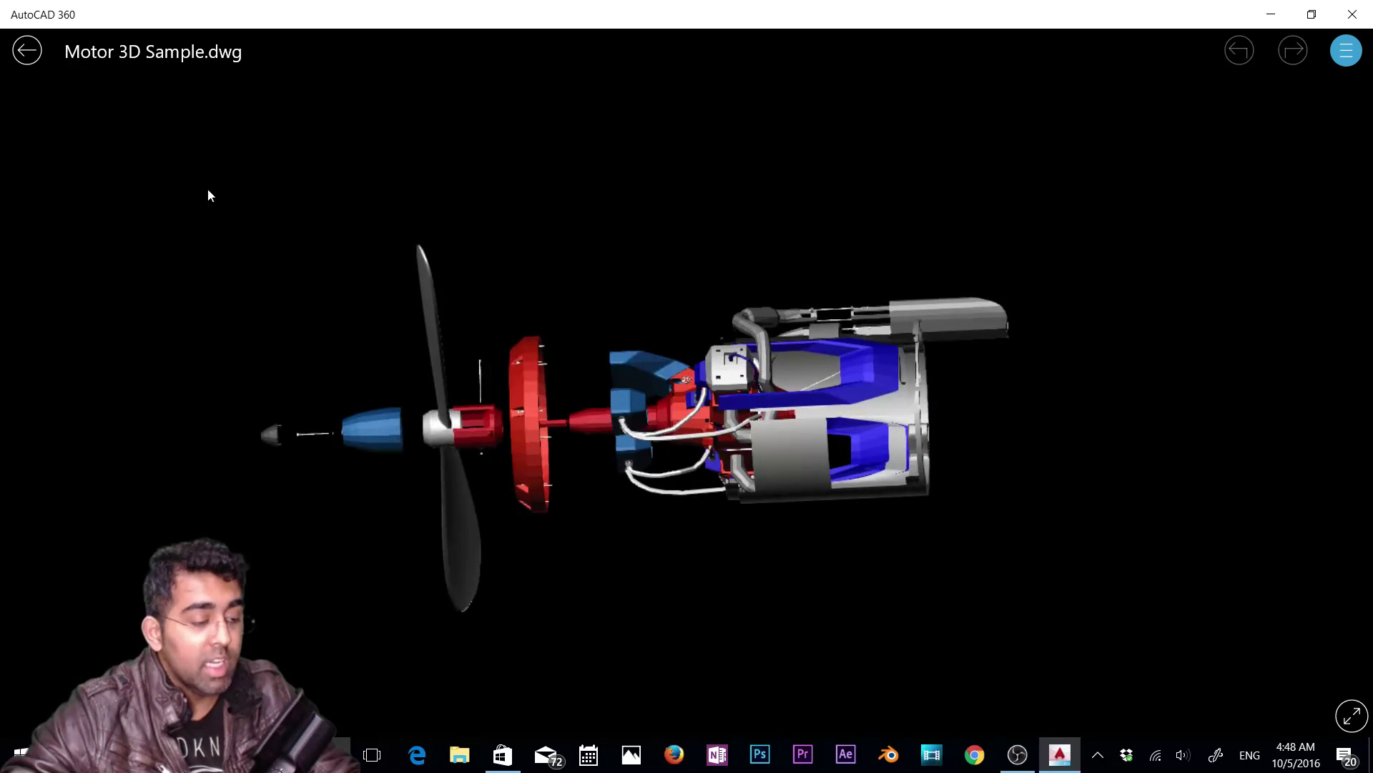
pyautogui.moveTo(468, 515); pyautogui.dragTo(610, 495)
pyautogui.moveTo(329, 337); pyautogui.dragTo(341, 472)
pyautogui.scroll(3, 341, 472)
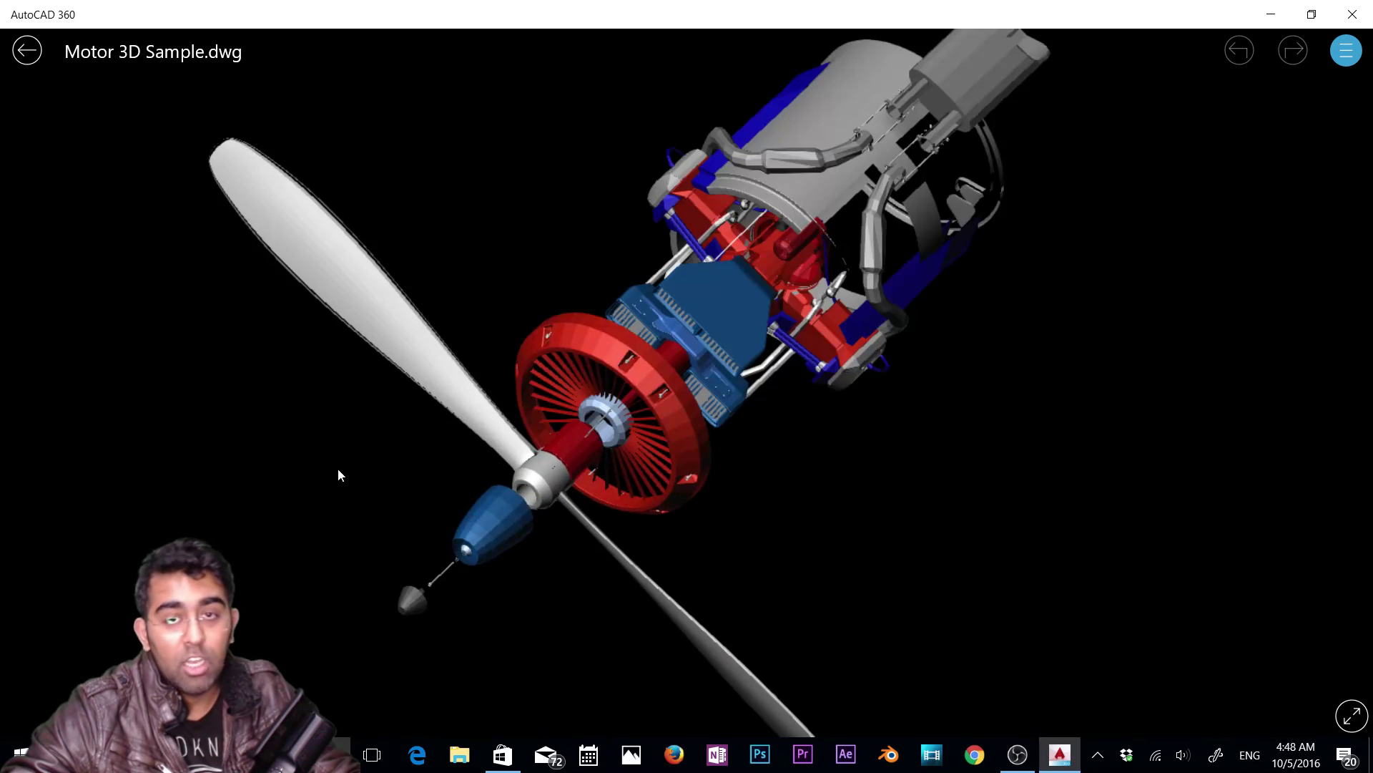
pyautogui.moveTo(910, 455); pyautogui.dragTo(842, 220)
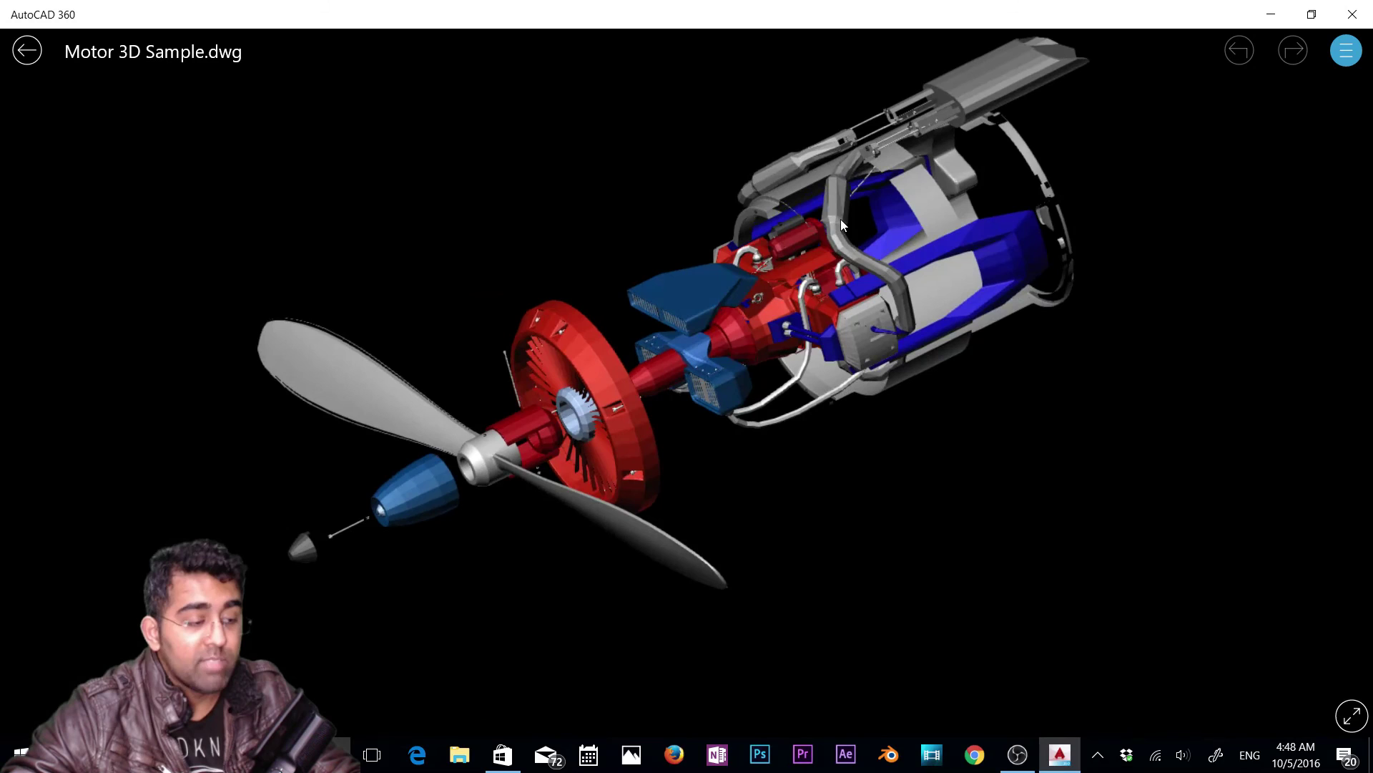